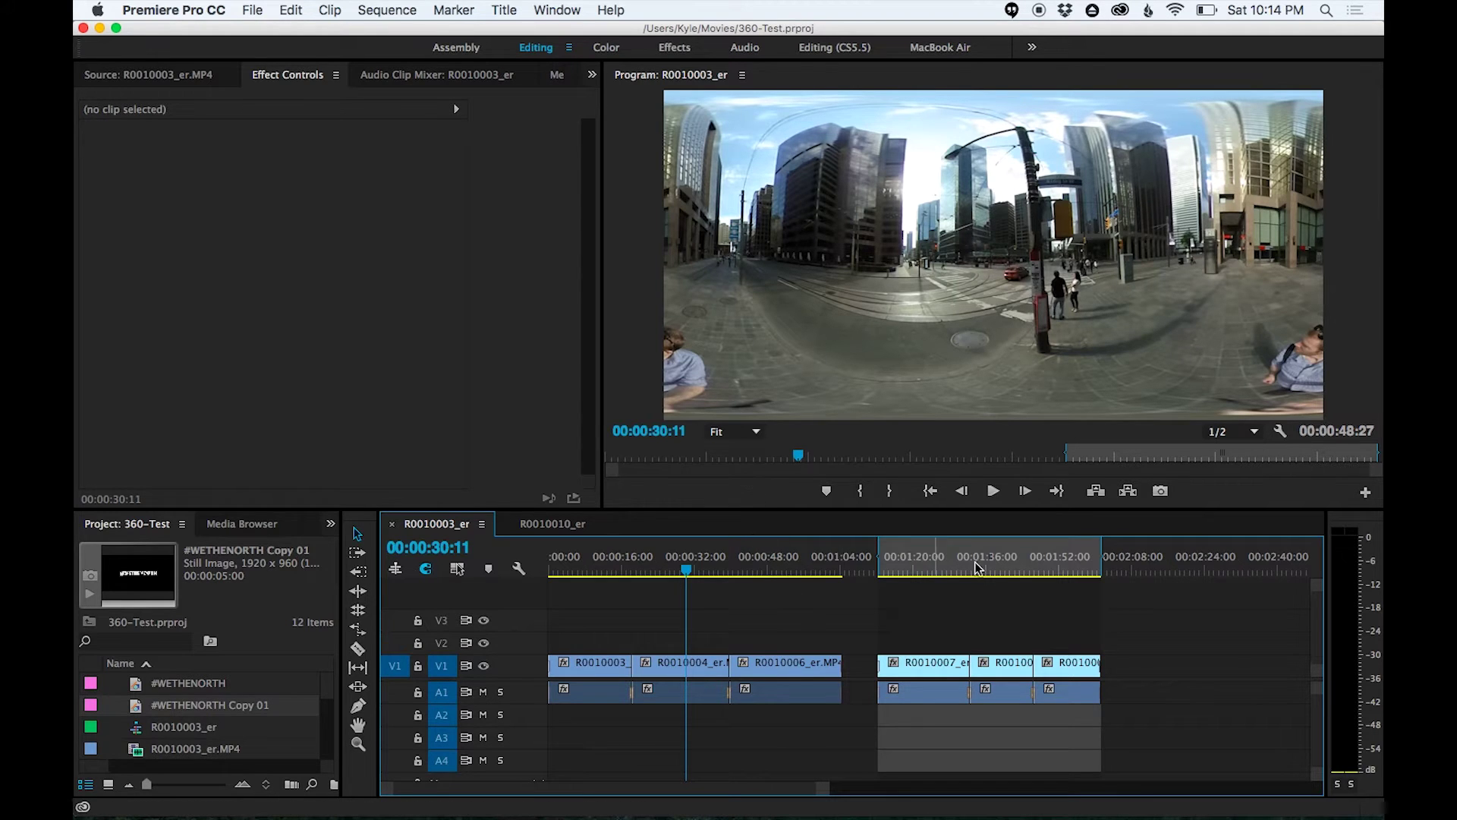
- Scrub through the opening of the sequence, jumping to the city-hall plaza shot
left_click(898, 563)
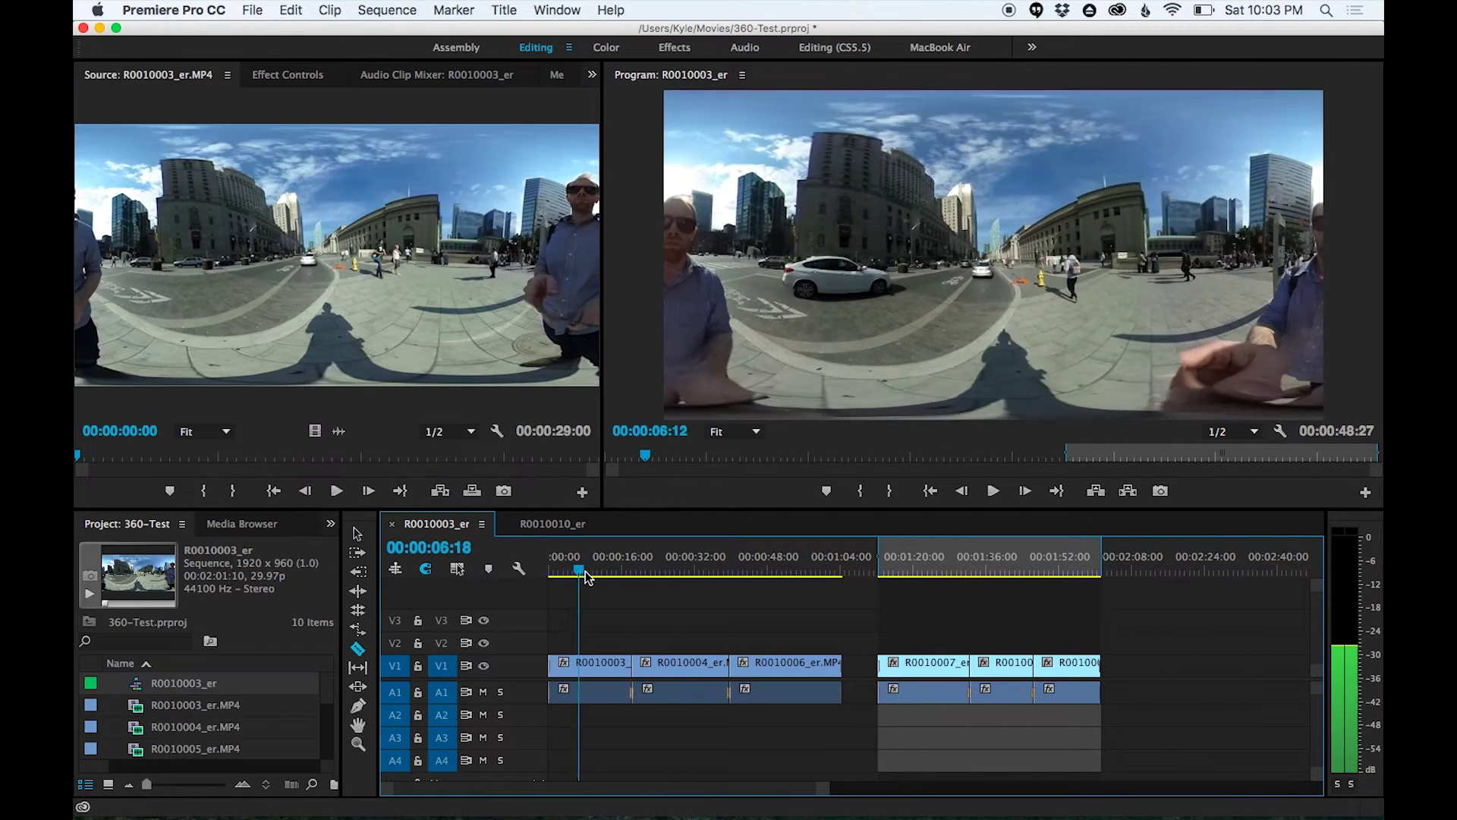
left_click_drag(585, 571, 802, 582)
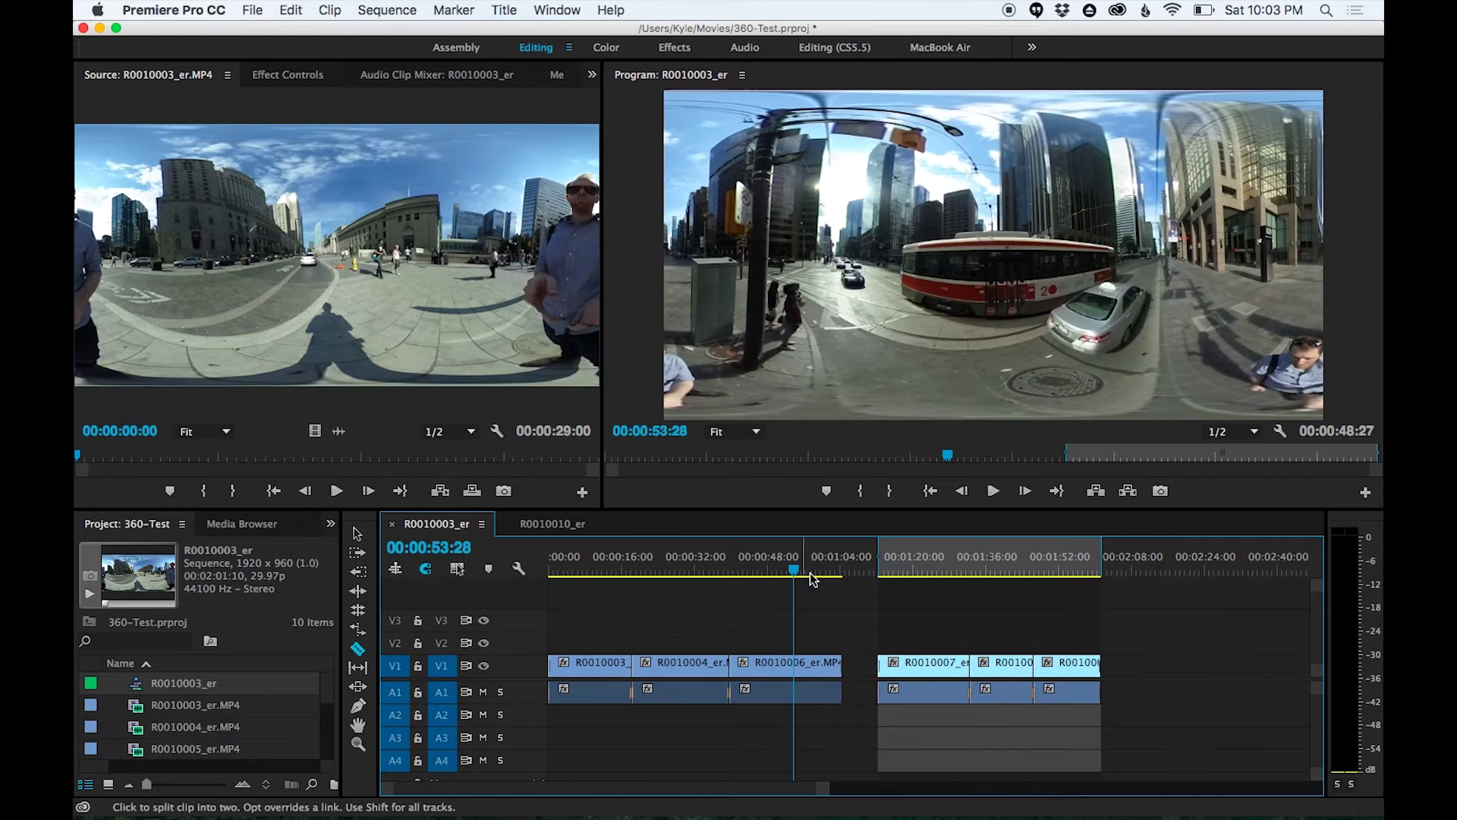
left_click(925, 563)
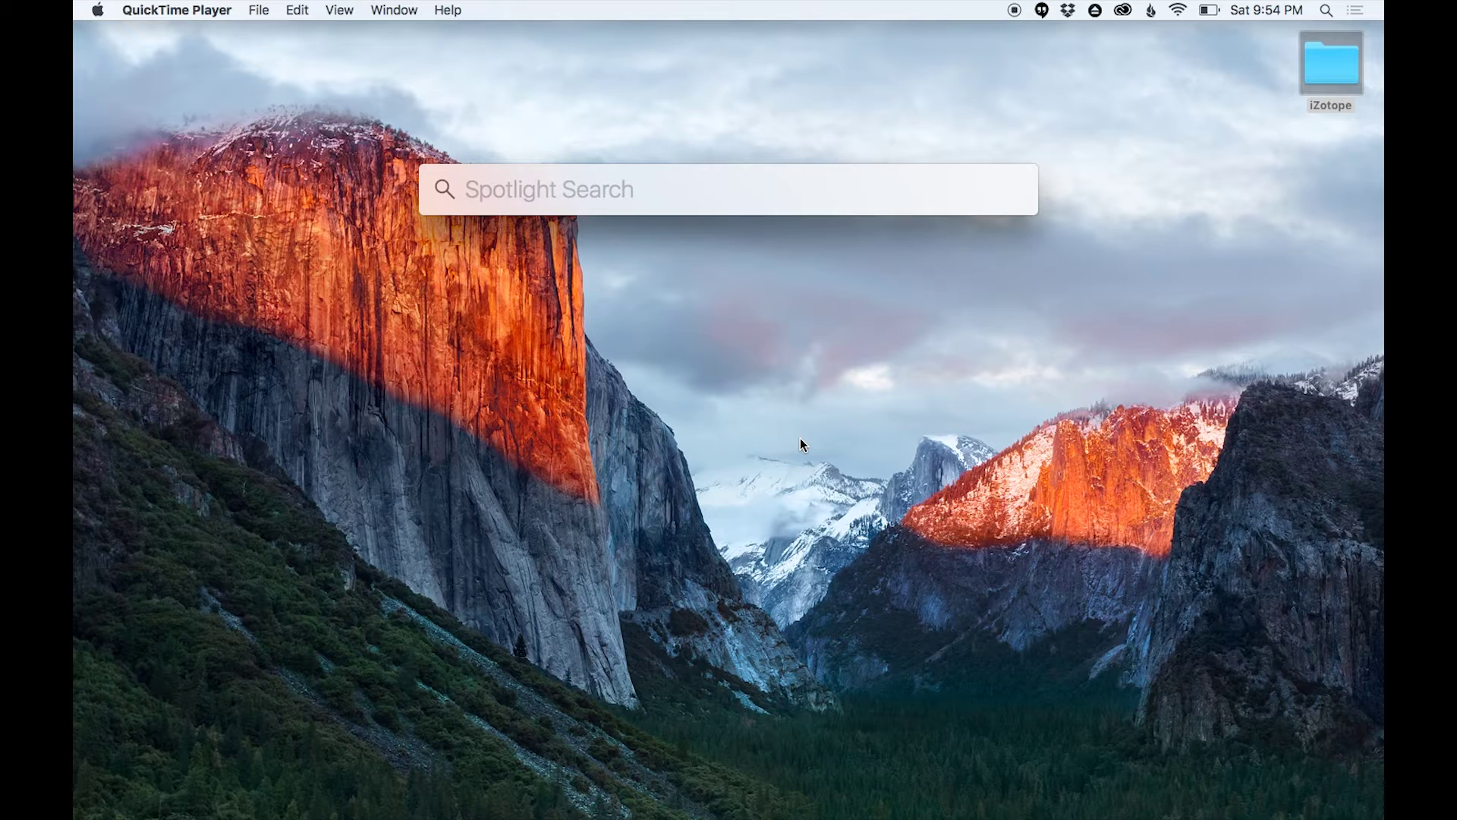
- Launch Image Capture and sort the camera files by date, oldest first
type("im")
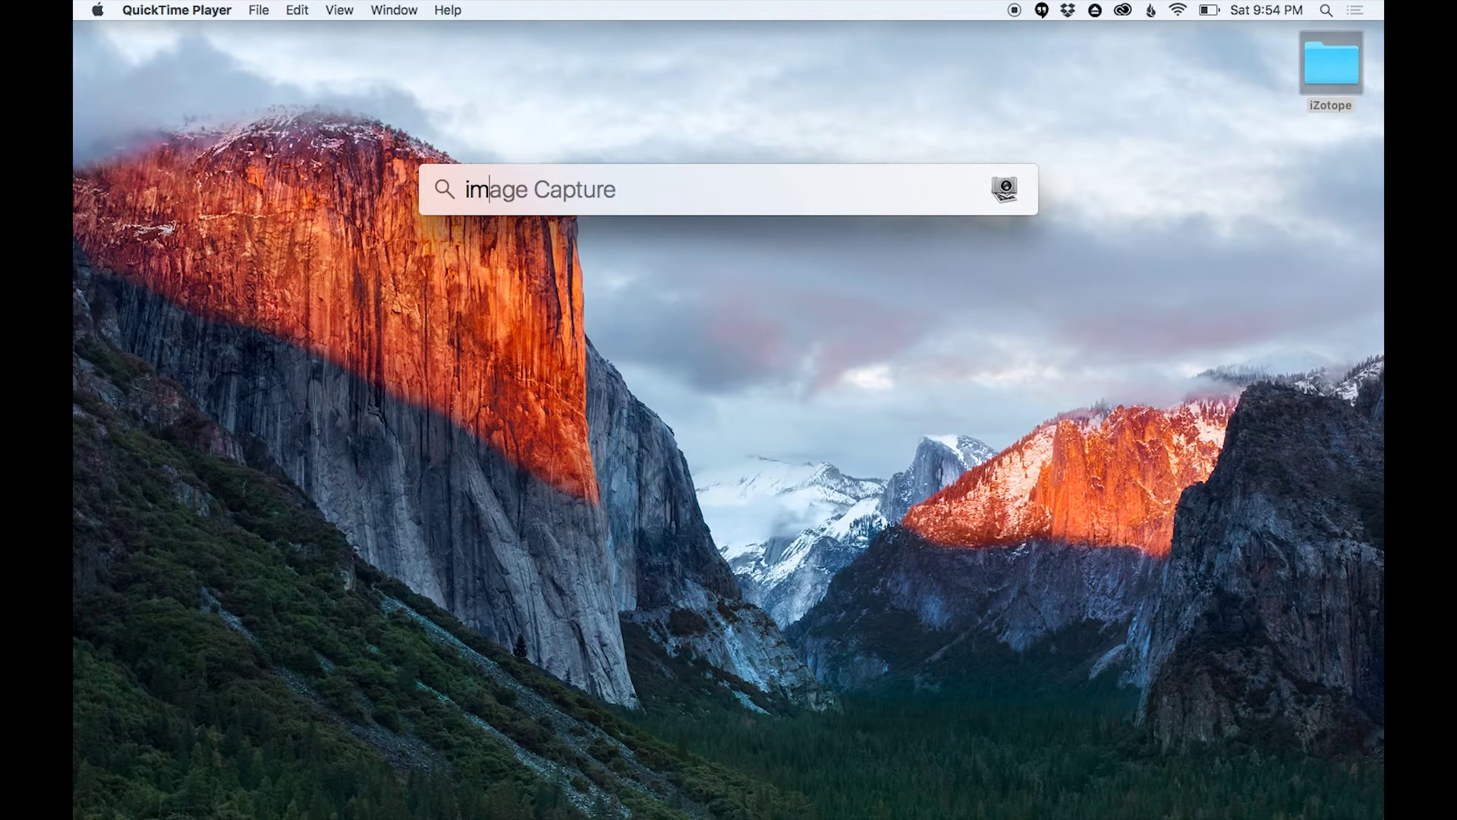
key("Return")
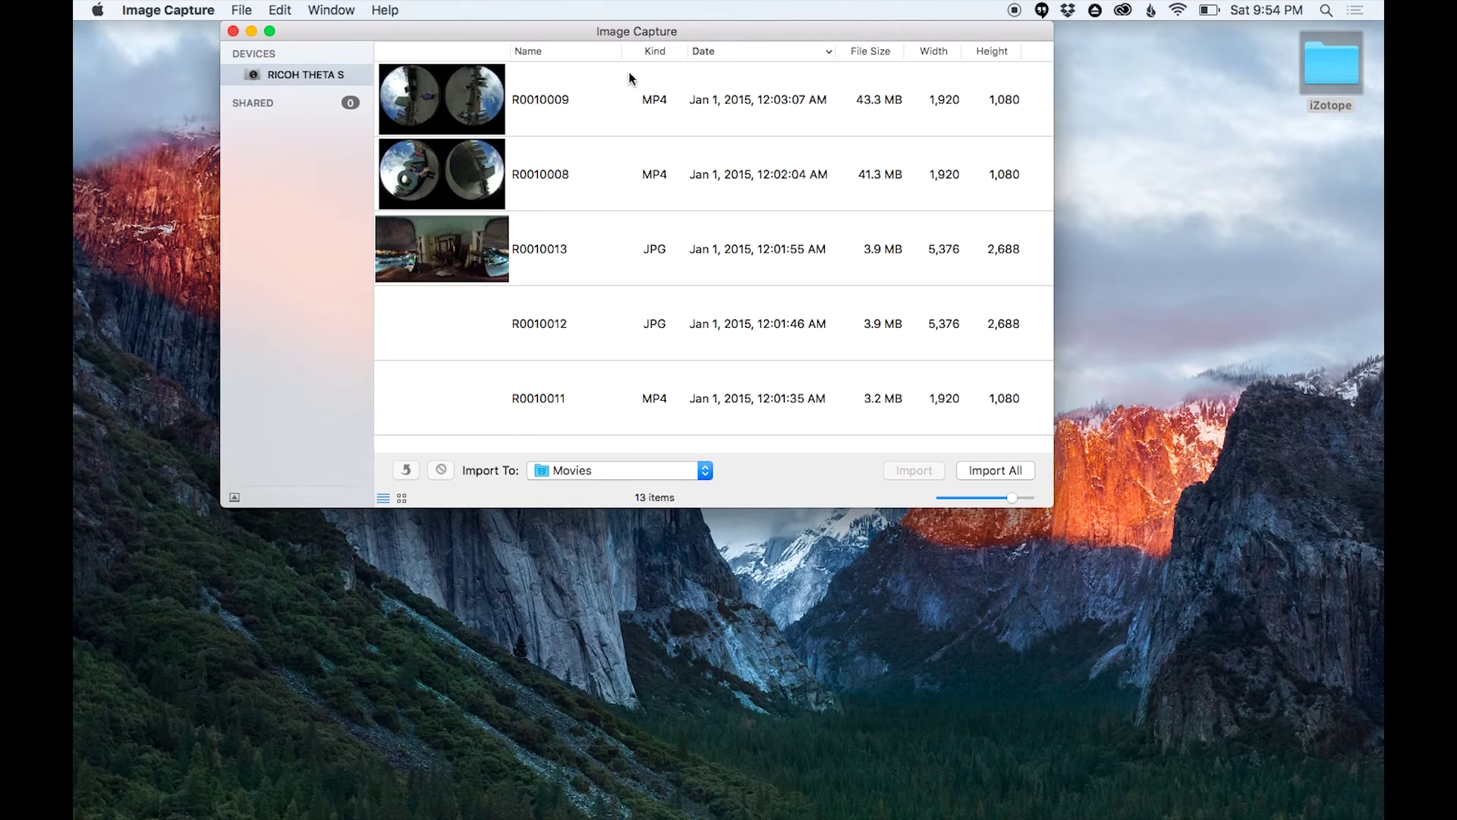
left_click_drag(627, 34, 731, 206)
scroll(751, 331, "down", 4)
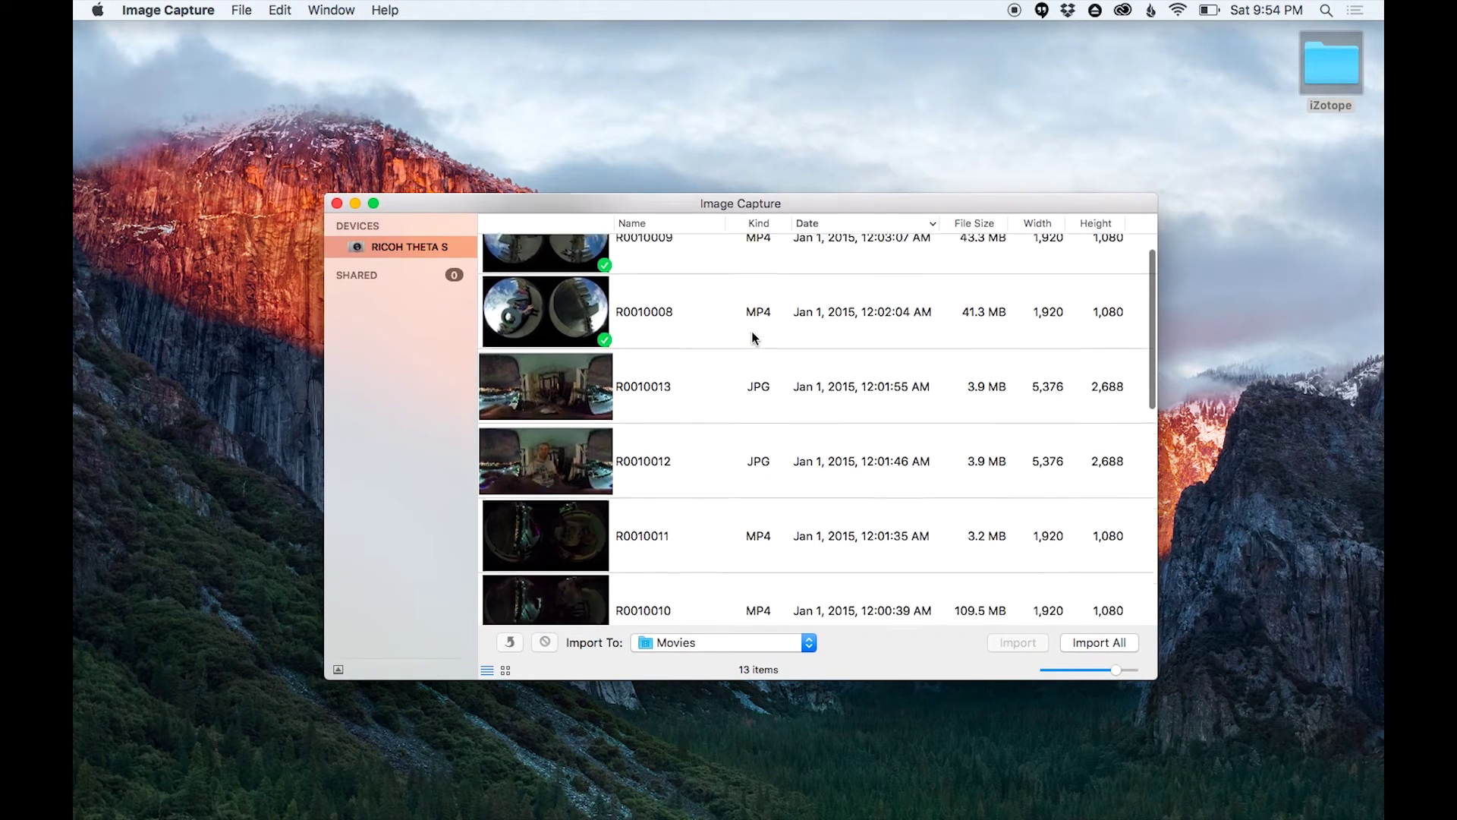
scroll(754, 337, "down", 5)
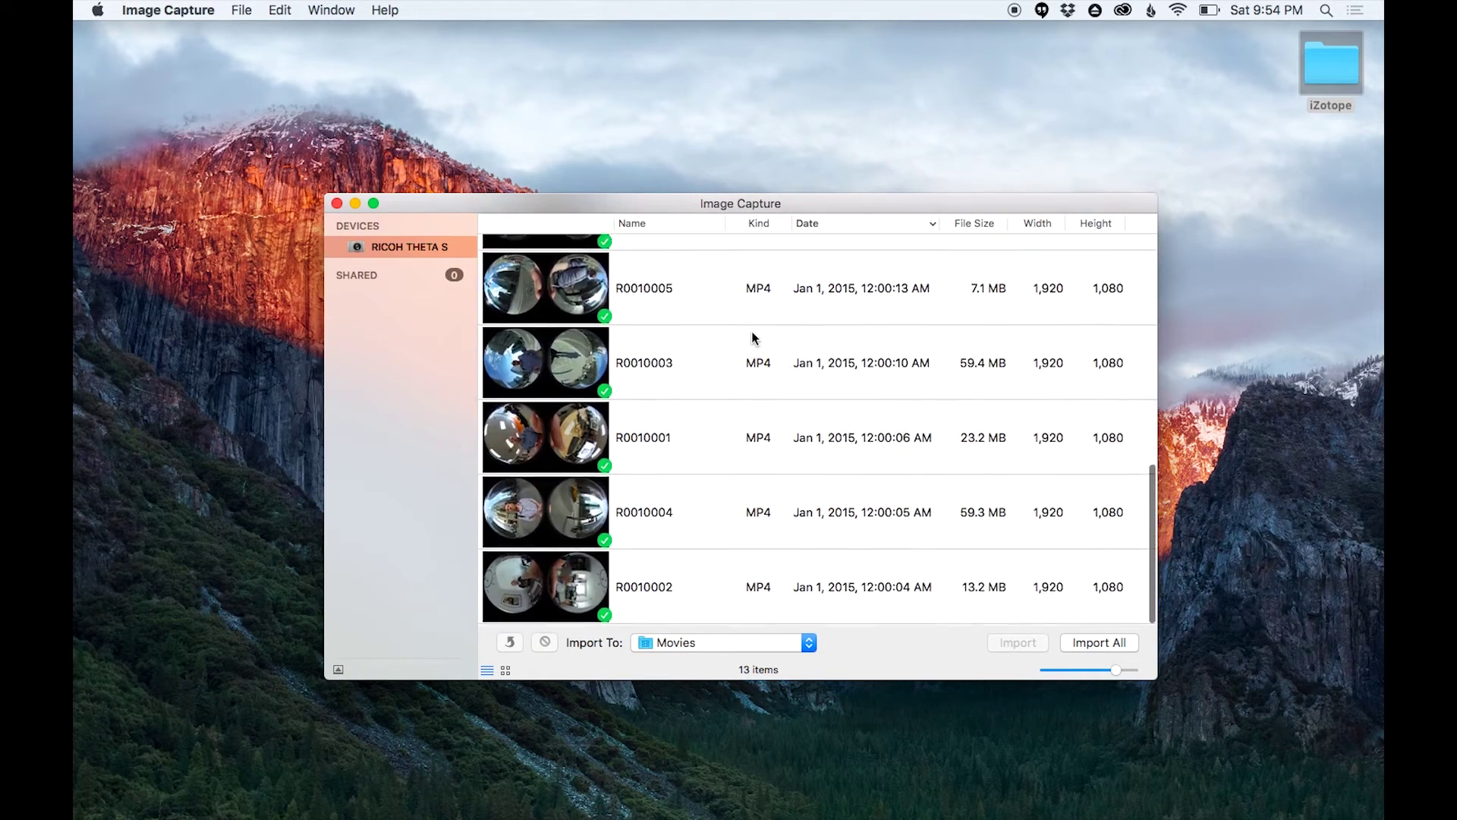
scroll(754, 338, "up", 5)
left_click(809, 225)
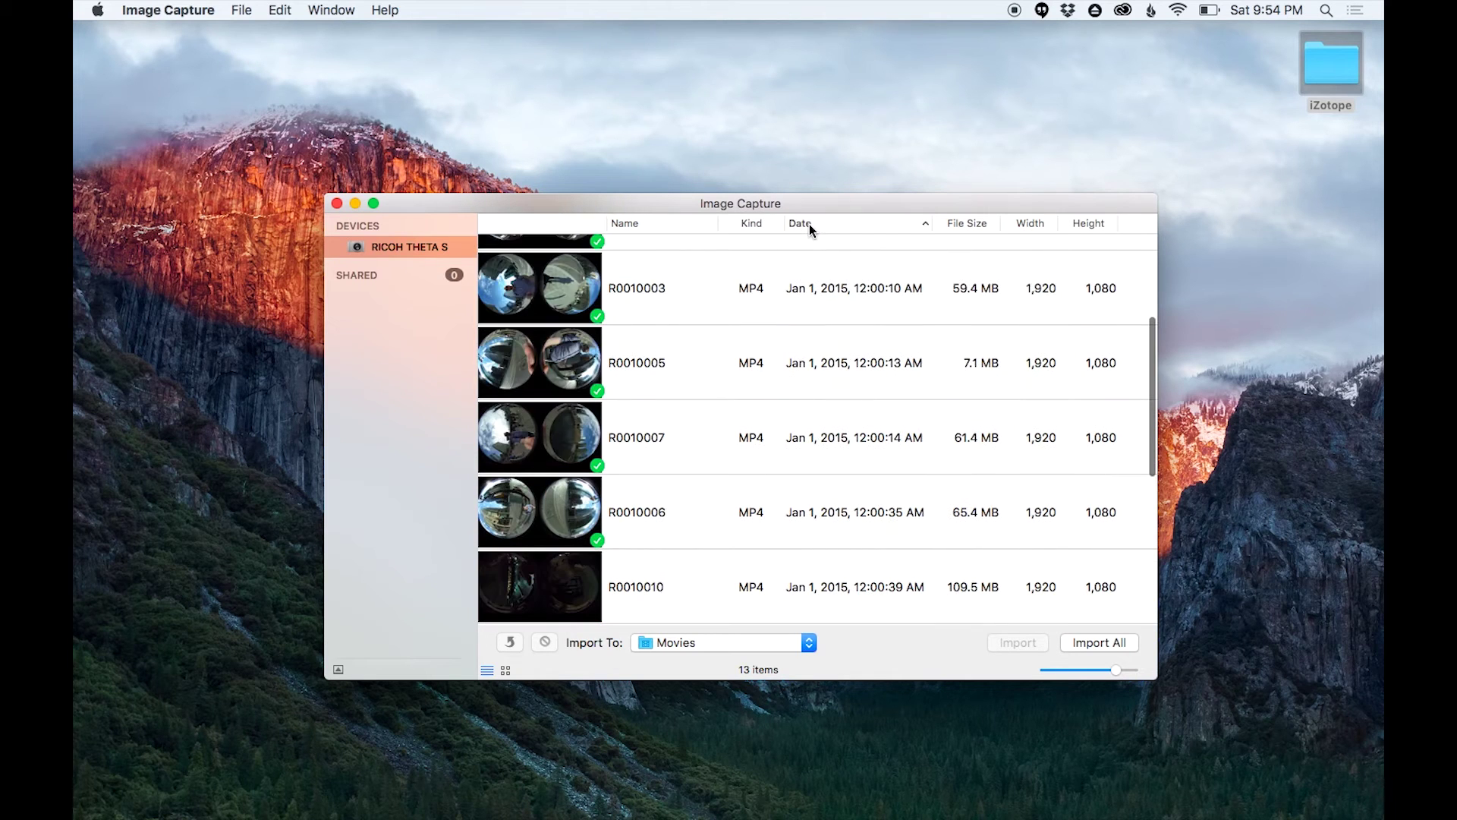
scroll(792, 293, "up", 5)
scroll(792, 295, "down", 5)
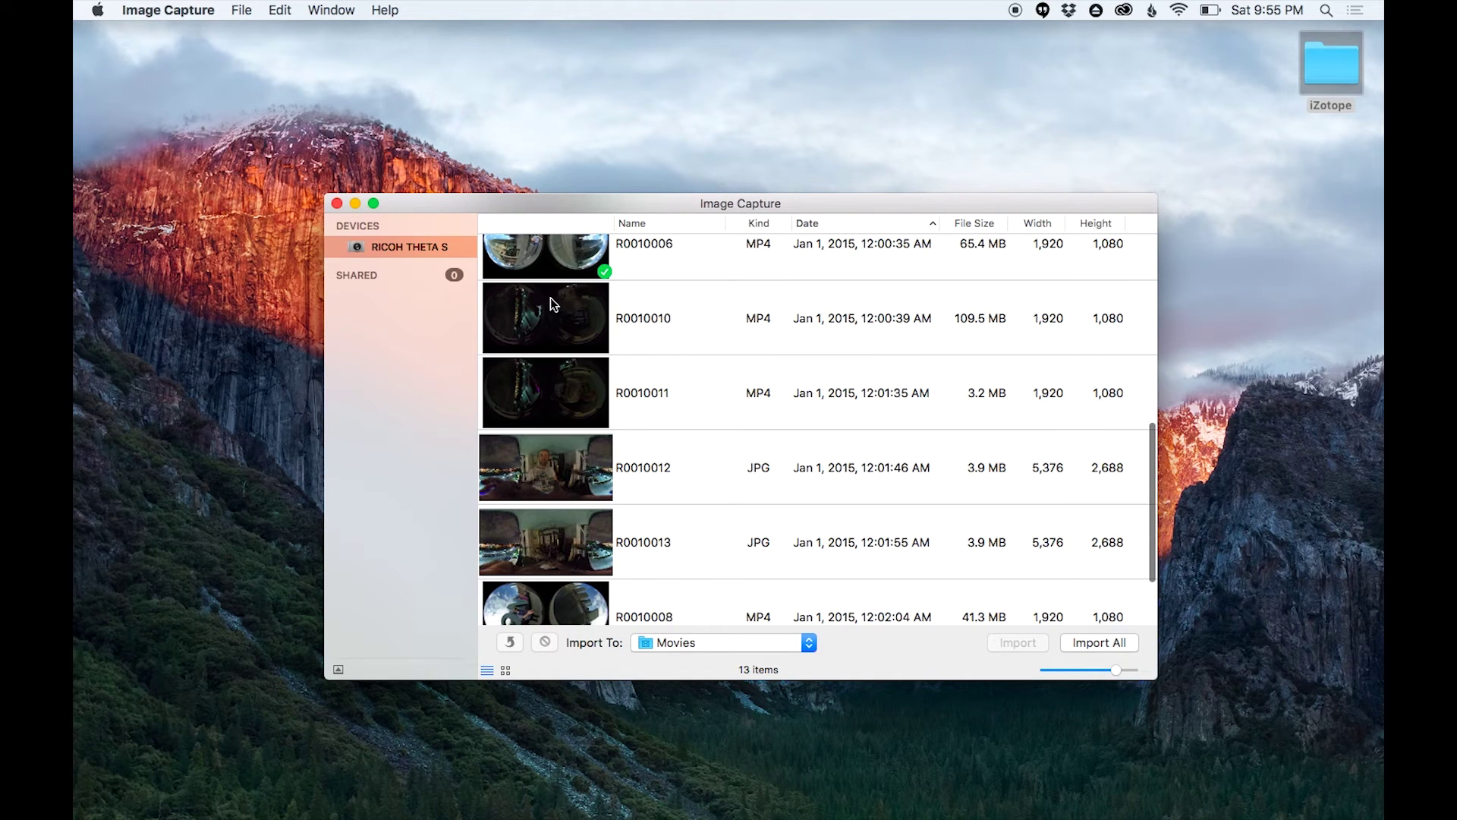
- Select clips R0010010 through R0010013 and import them into Movies
left_click(551, 307)
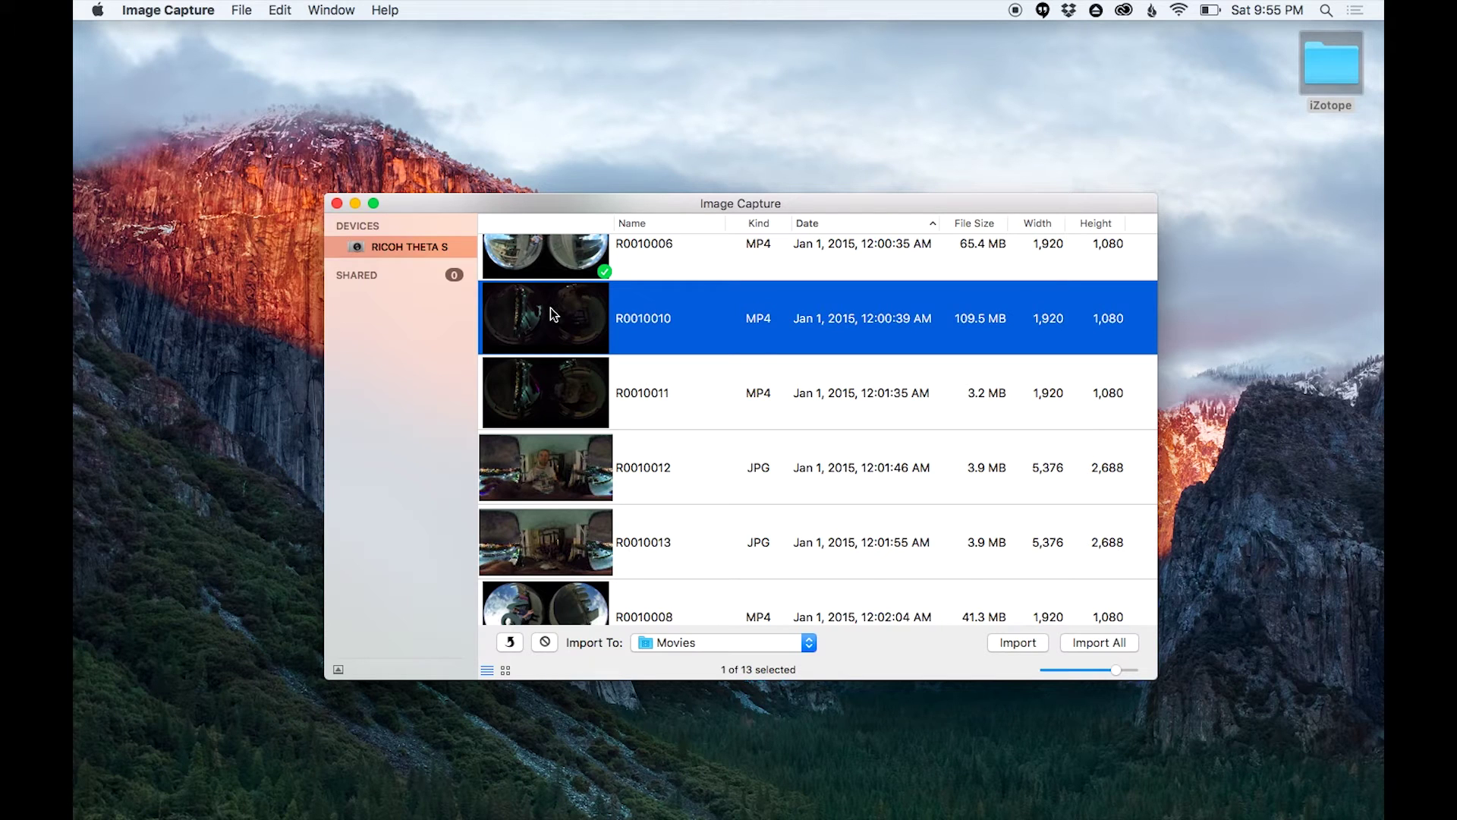
key("shift+Down")
scroll(549, 325, "down", 3)
key("shift+Down")
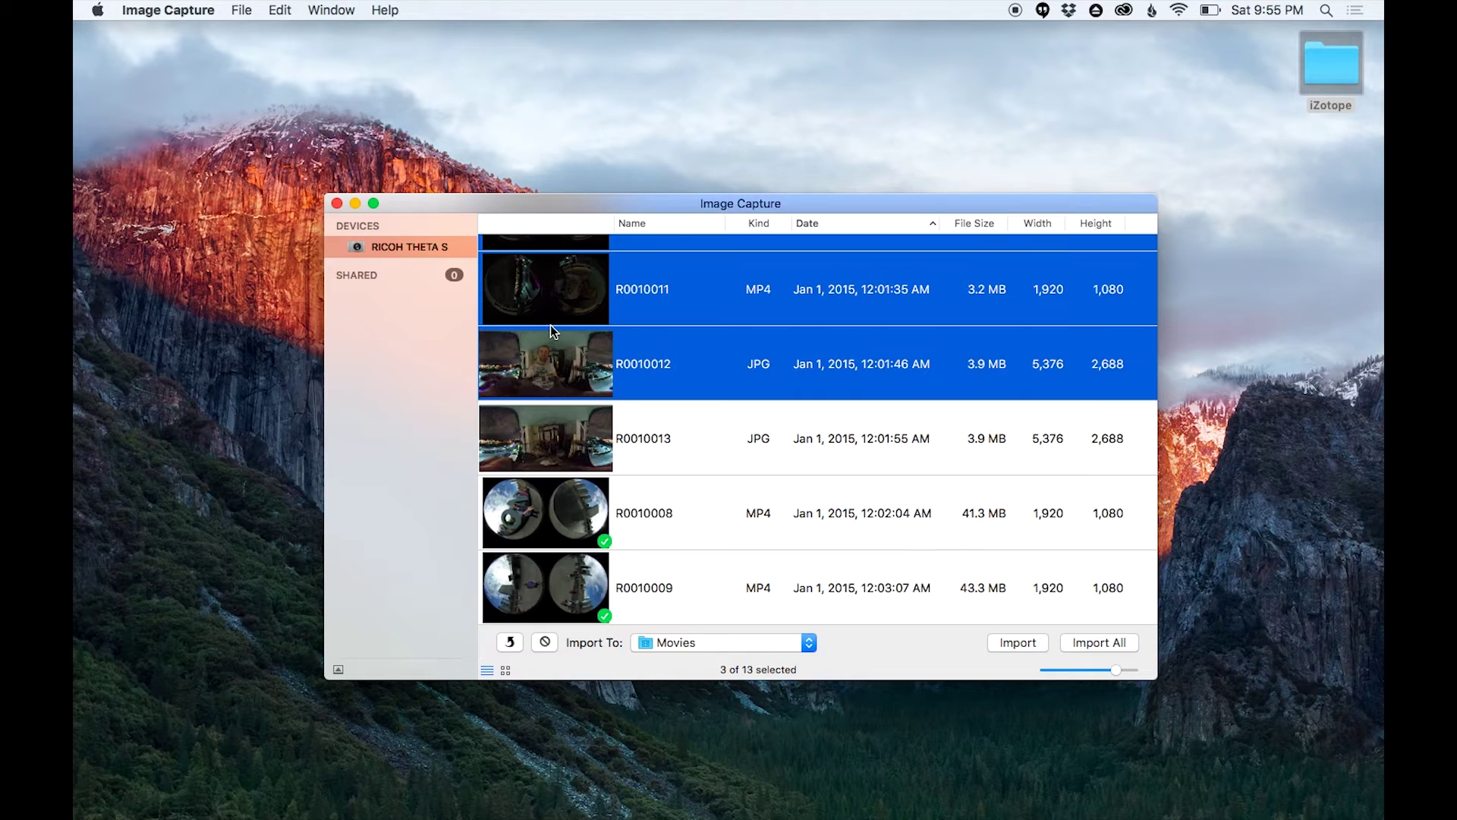
key("shift+Down")
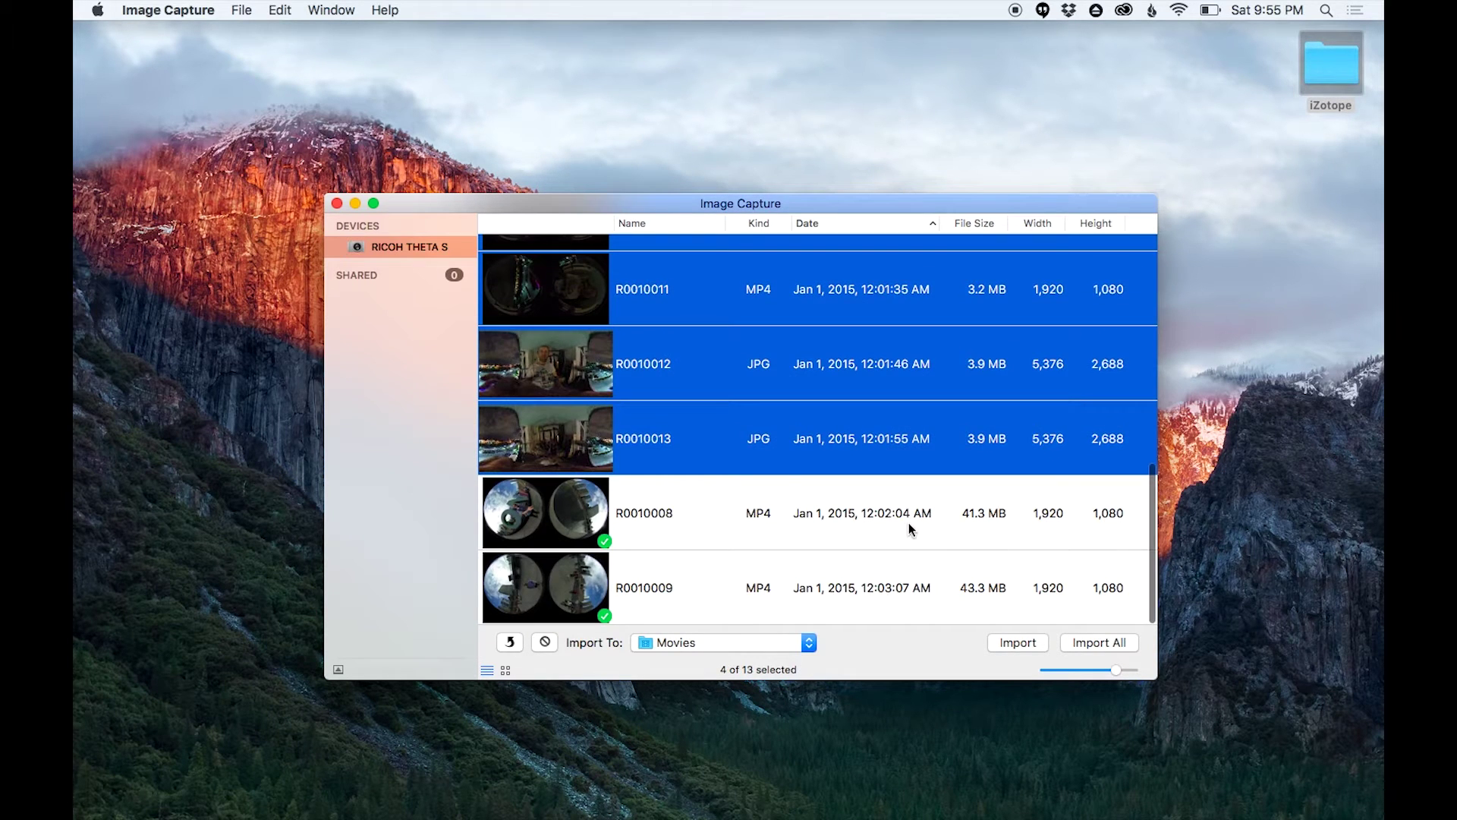
left_click(1013, 642)
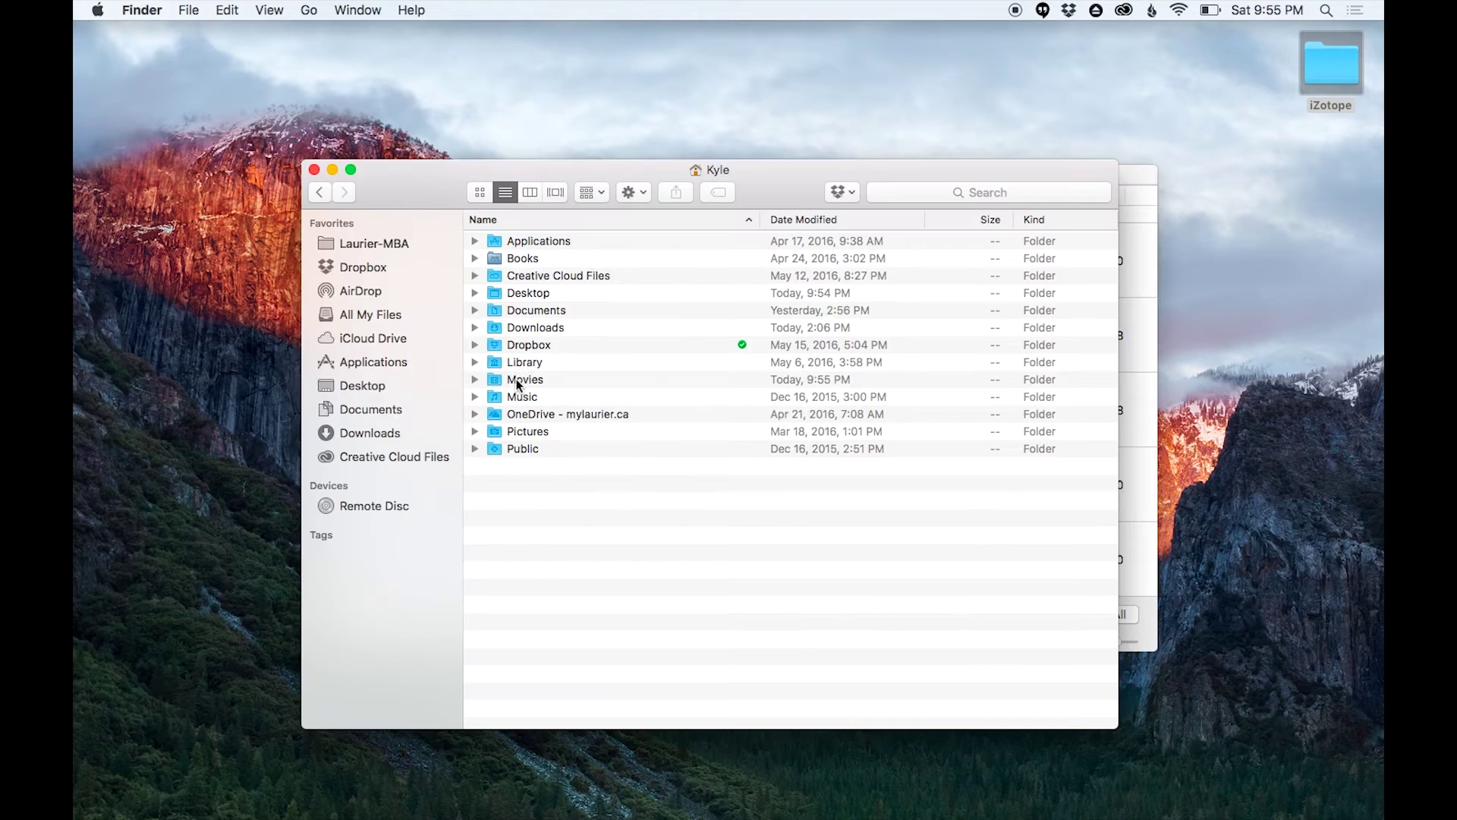
- Open Movies and preview R0010010.MP4 to confirm it is still unconverted dual-fisheye
double_click(516, 379)
scroll(557, 315, "down", 1)
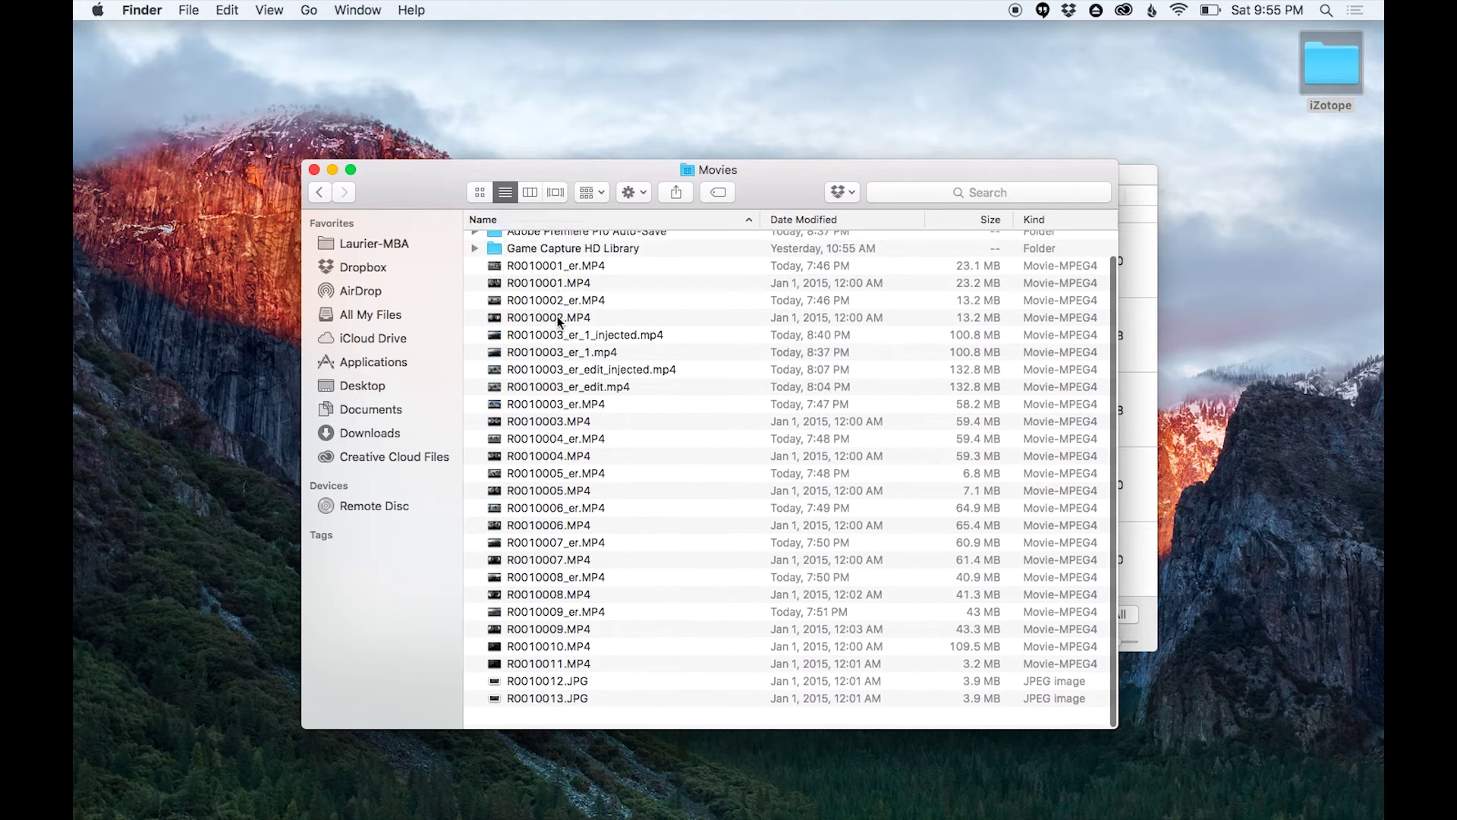
scroll(557, 315, "up", 1)
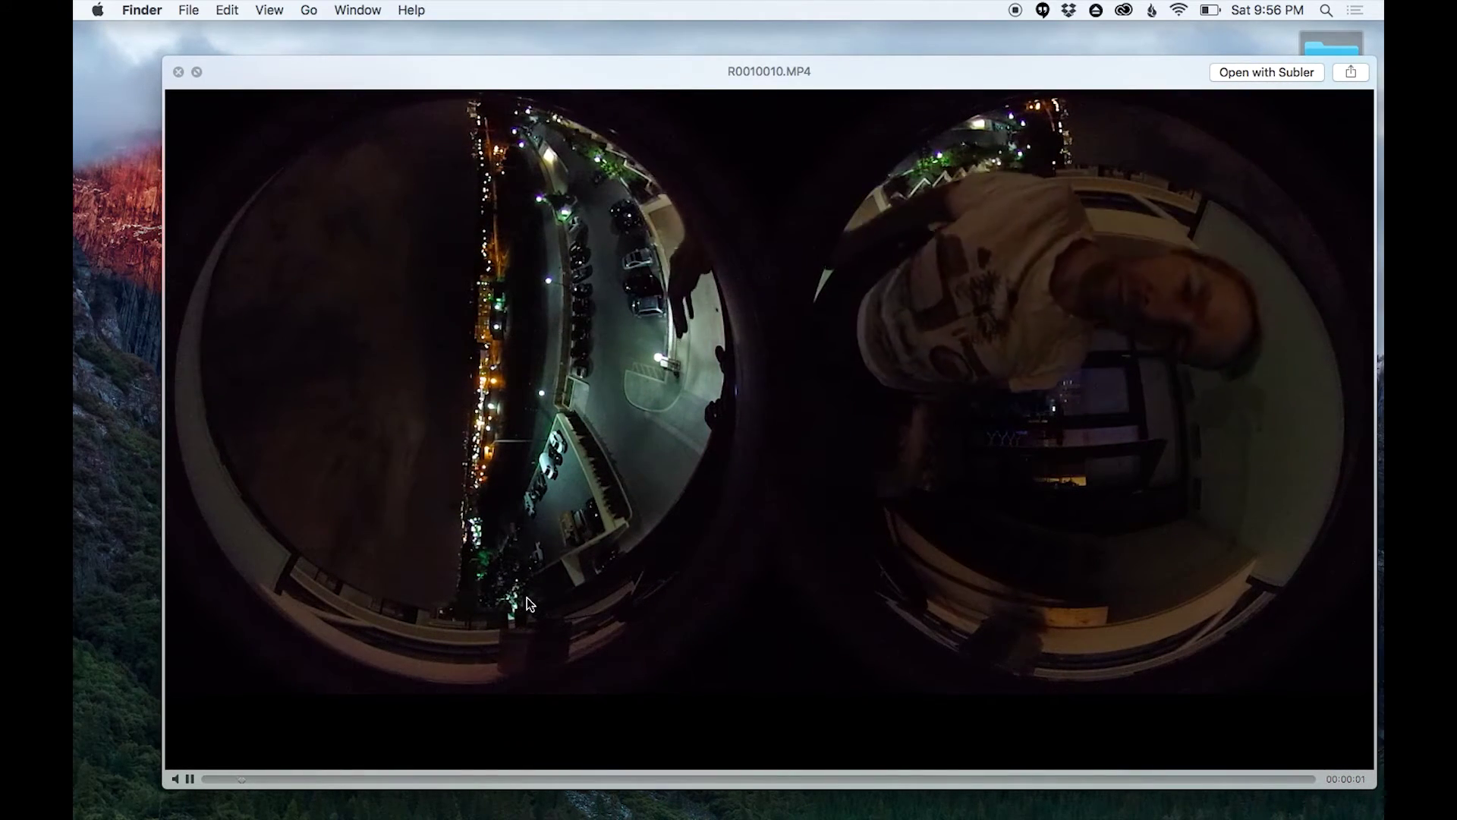
key("space")
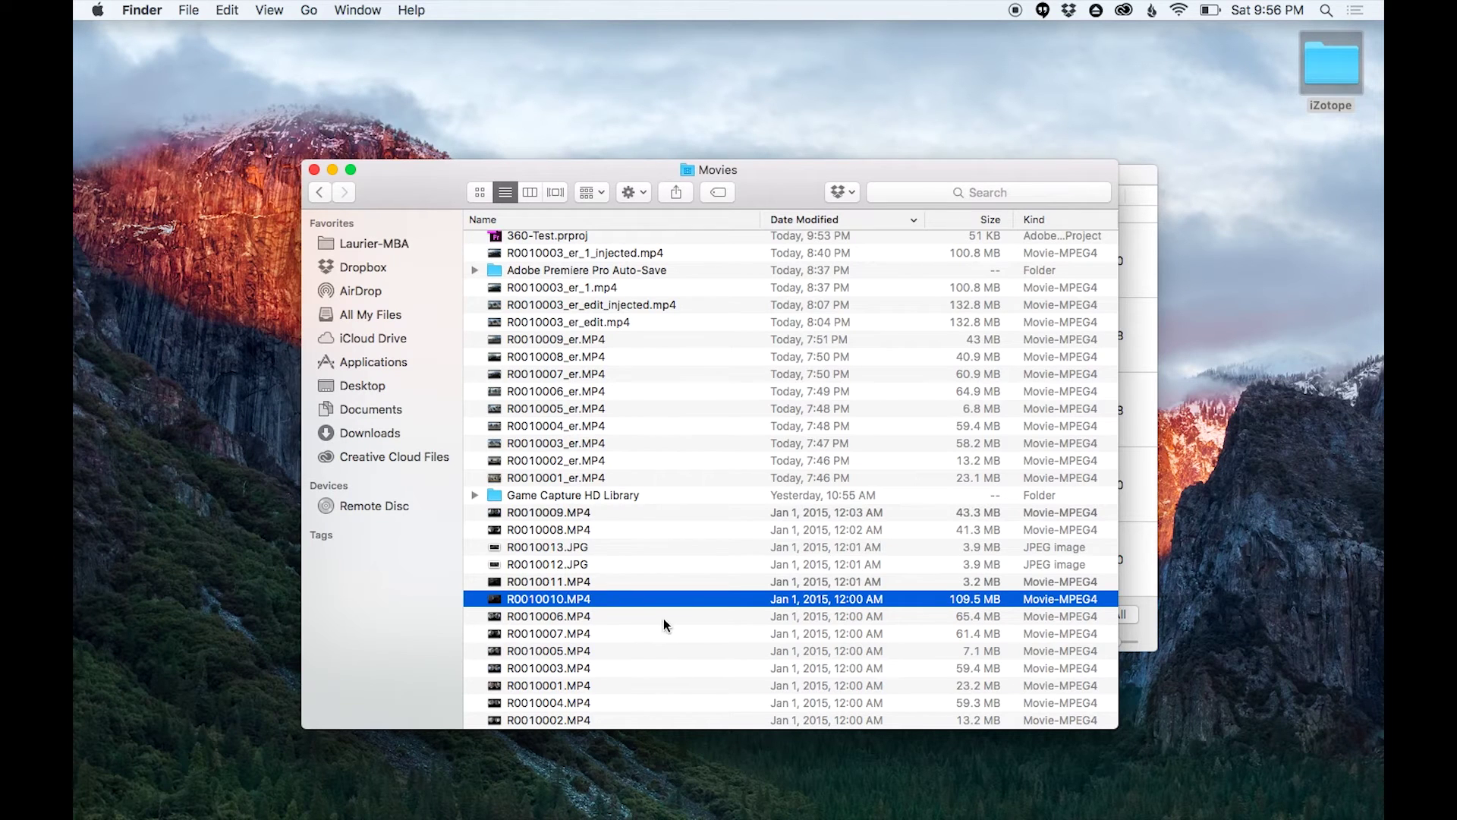
- Launch the RICOH THETA app from Spotlight
key("super+space")
type("t")
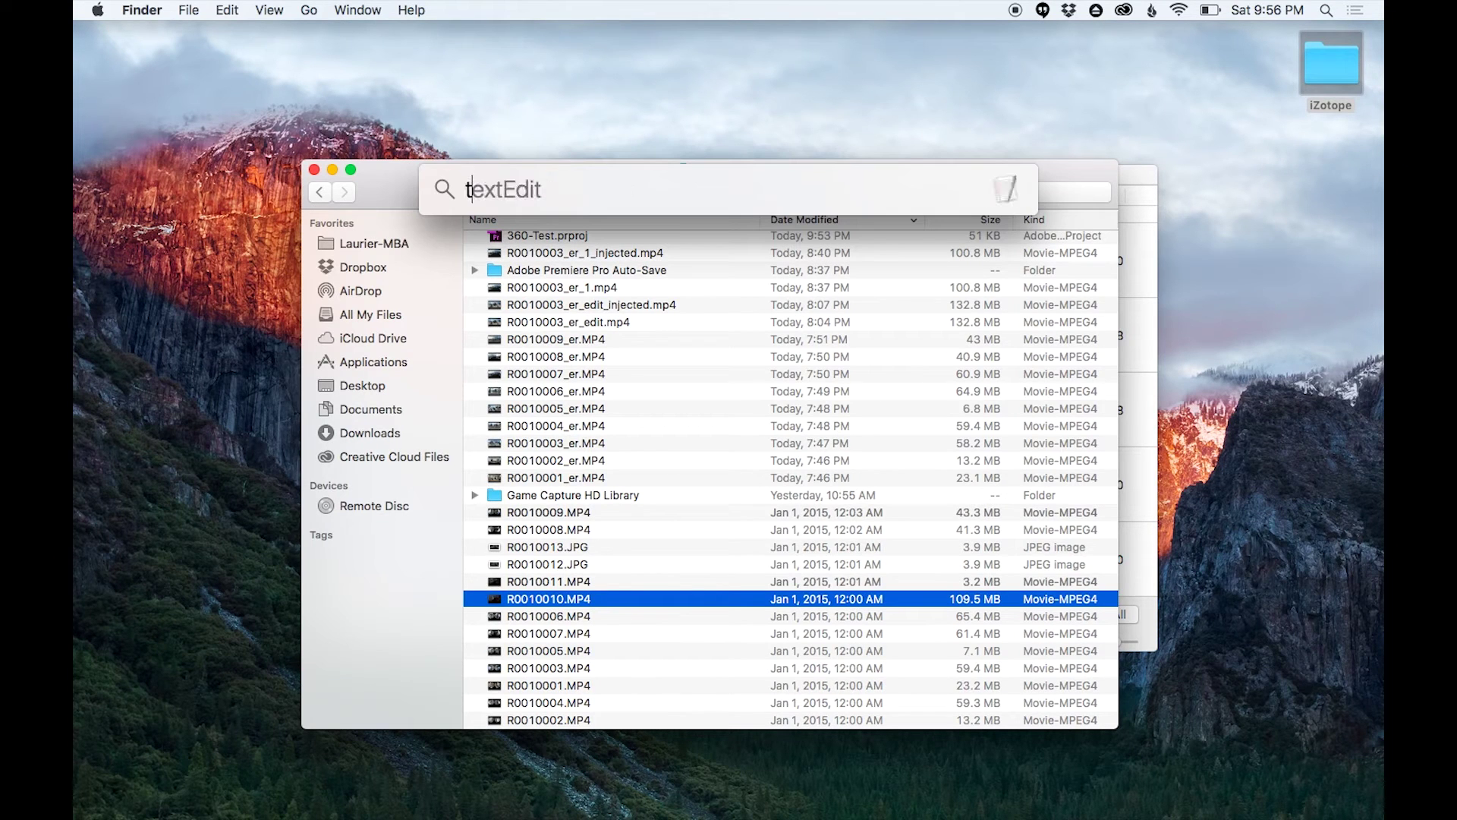
key("BackSpace")
type("rICOH THETA")
key("Return")
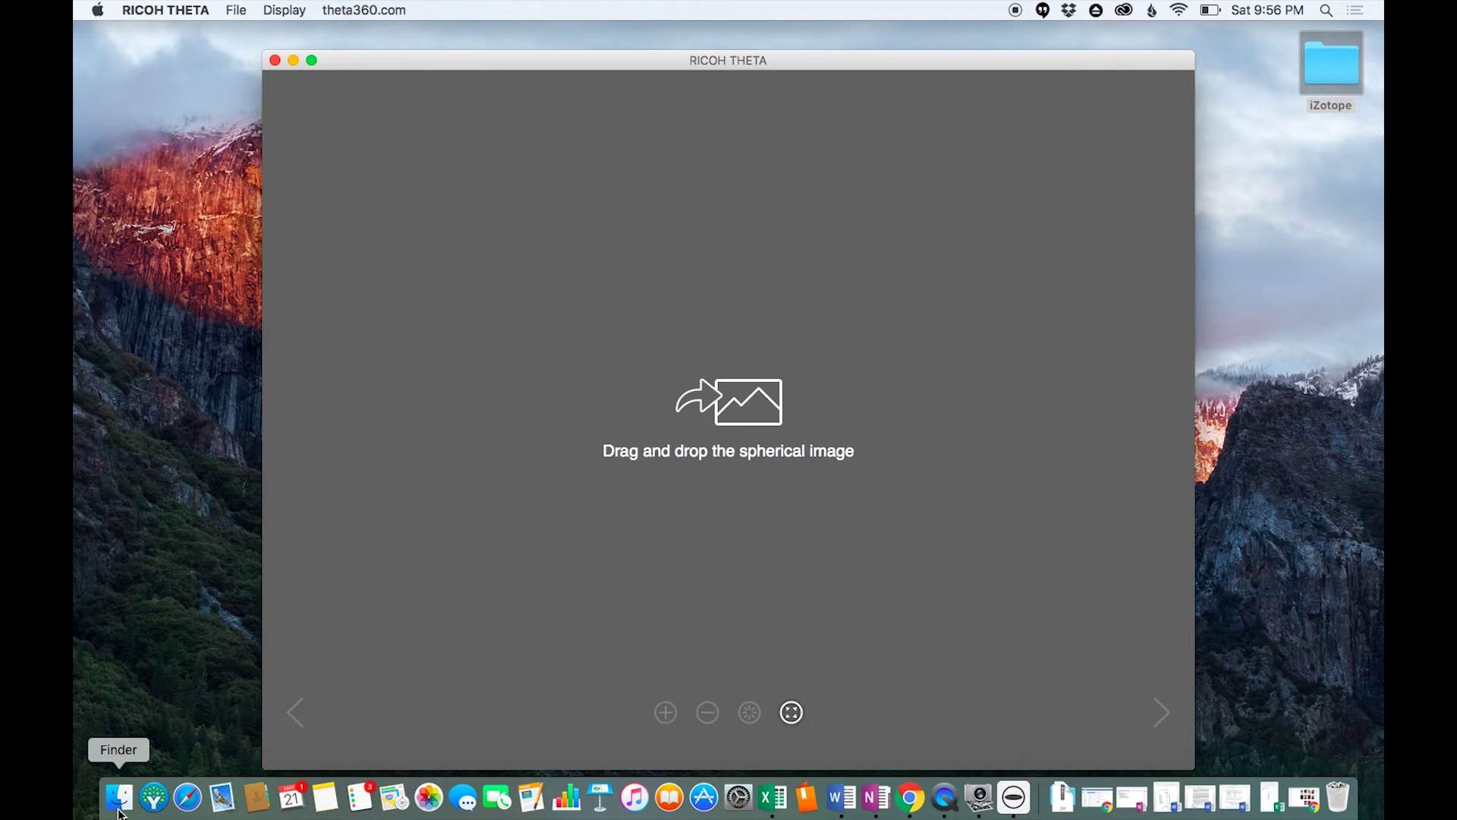
- Convert R0010010.MP4 to R0010010_er.MP4 and look around the 360 playback
left_click(118, 797)
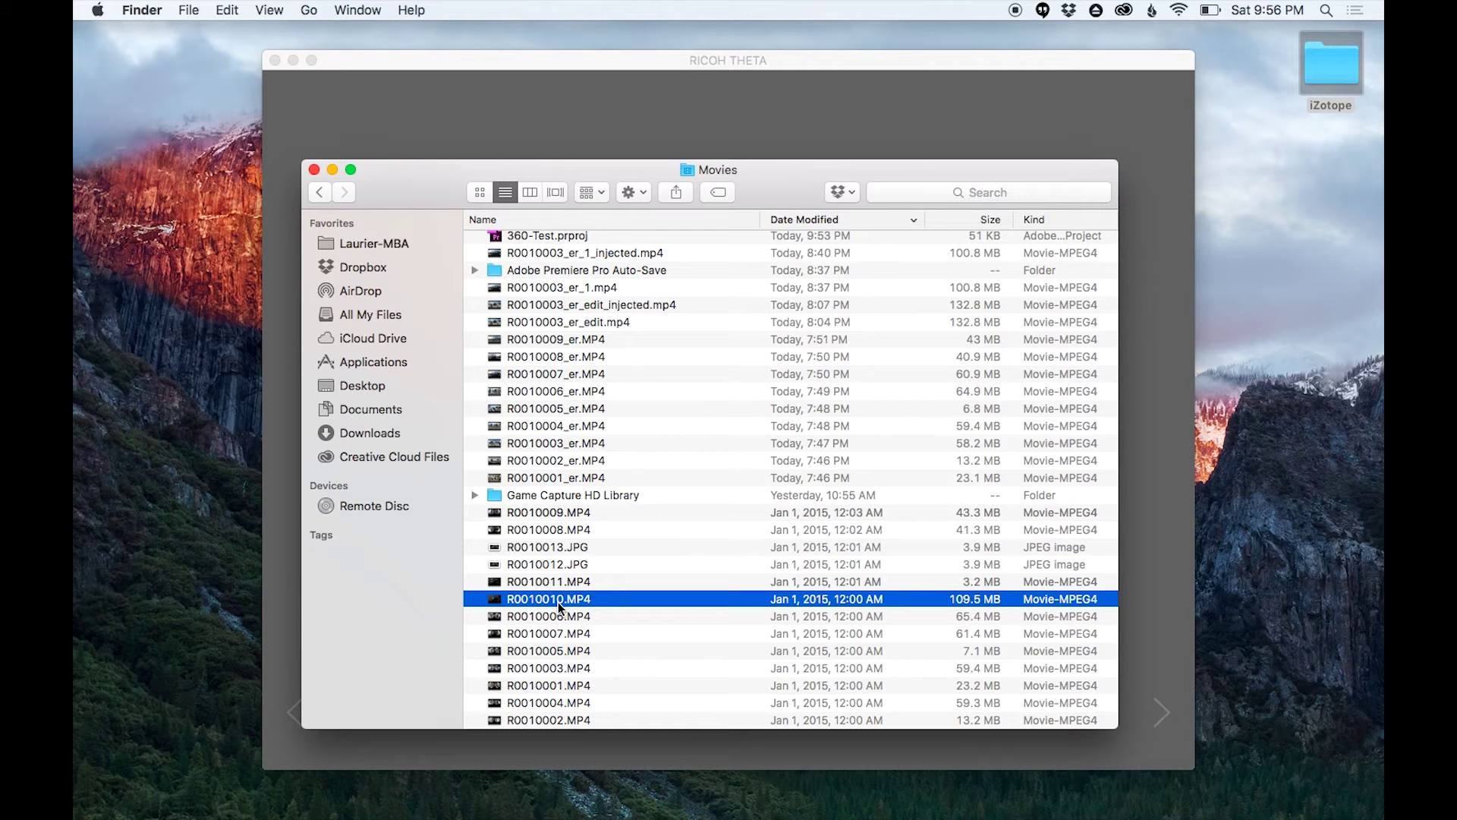
left_click_drag(558, 602, 586, 124)
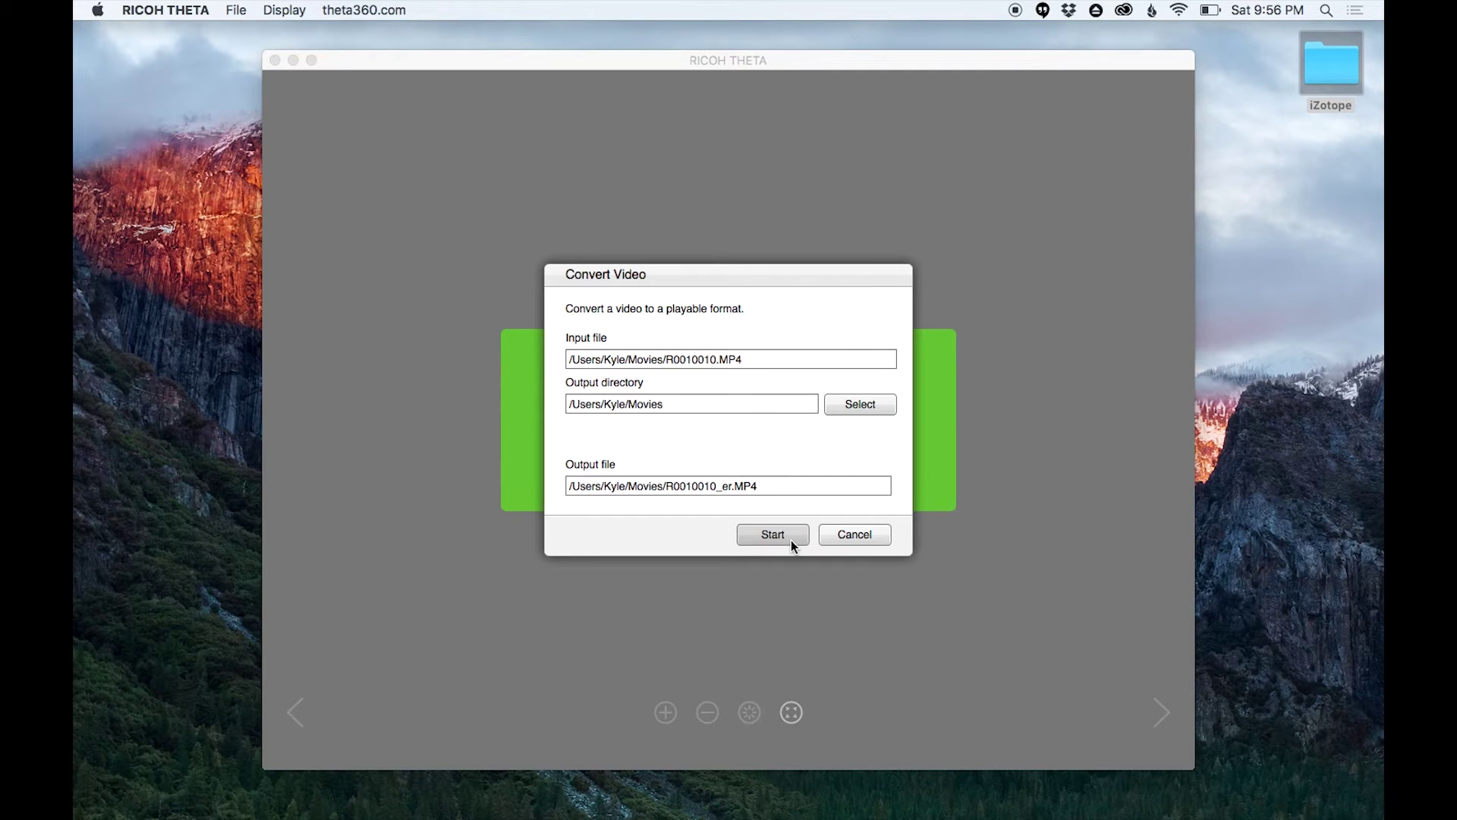
left_click(789, 536)
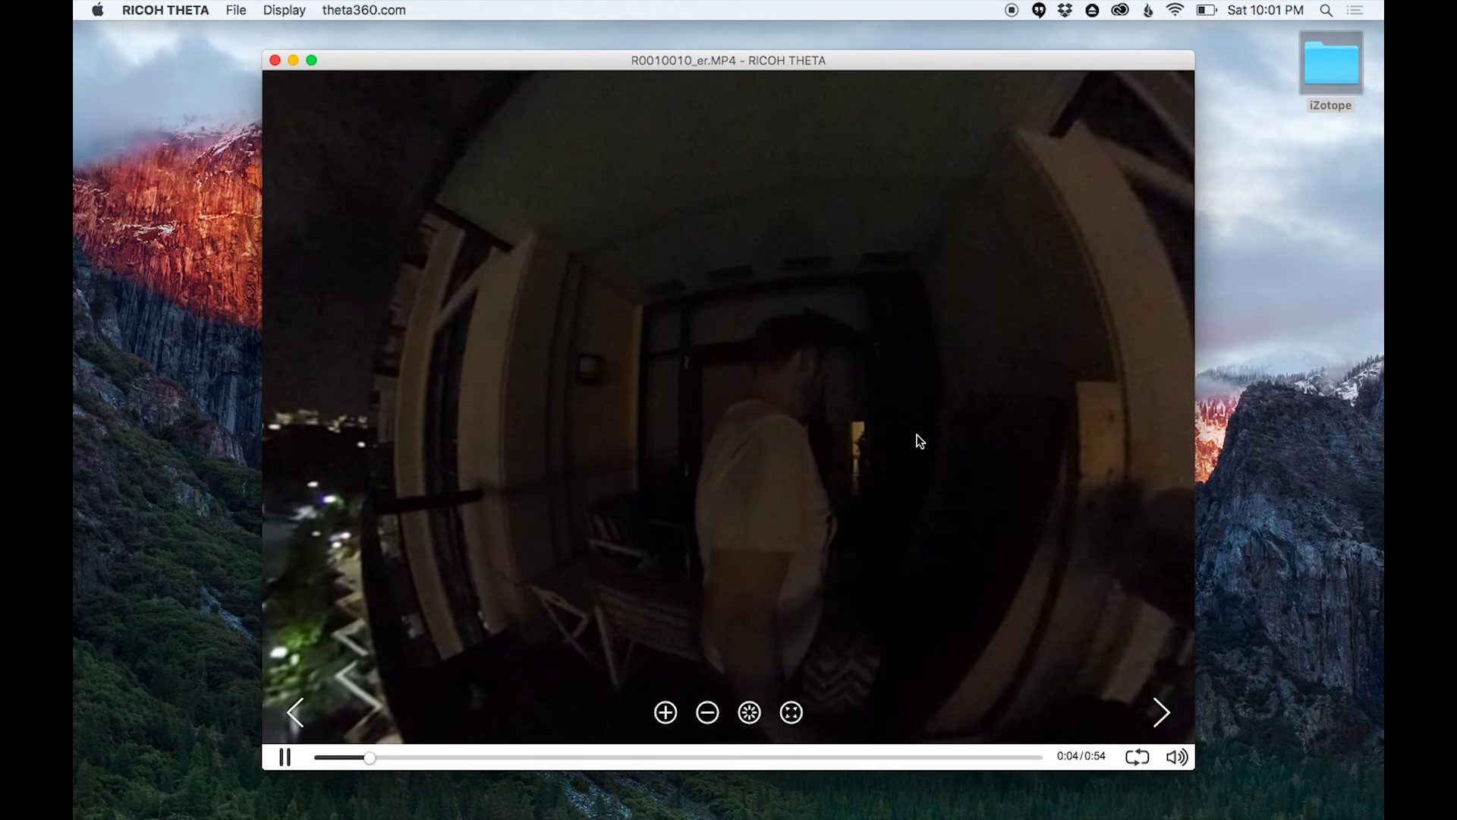
left_click_drag(913, 436, 448, 391)
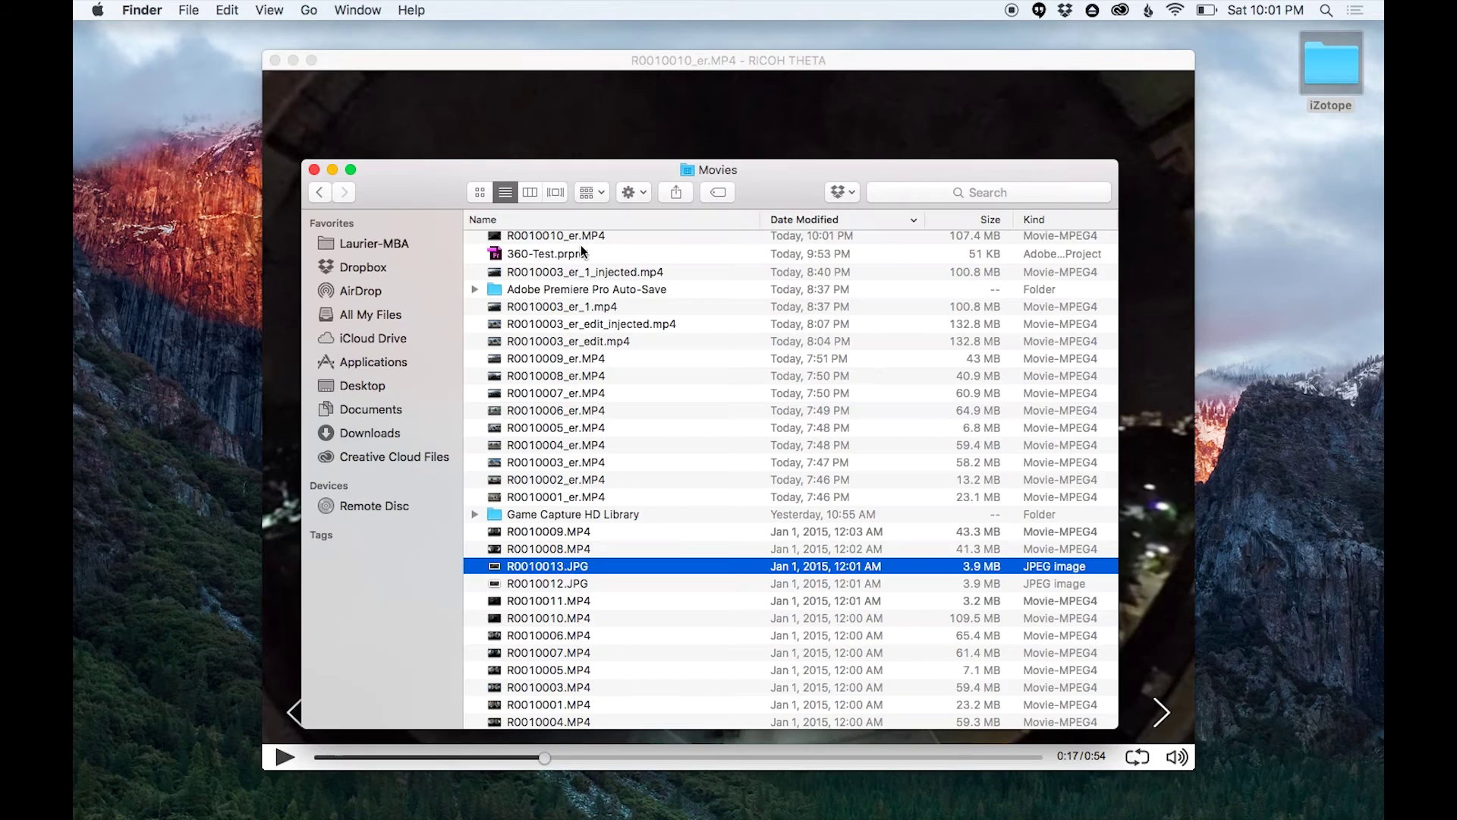
- Preview R0010010_er.MP4 in Finder, then add it to the 360-Test Premiere project
scroll(541, 451, "up", 1)
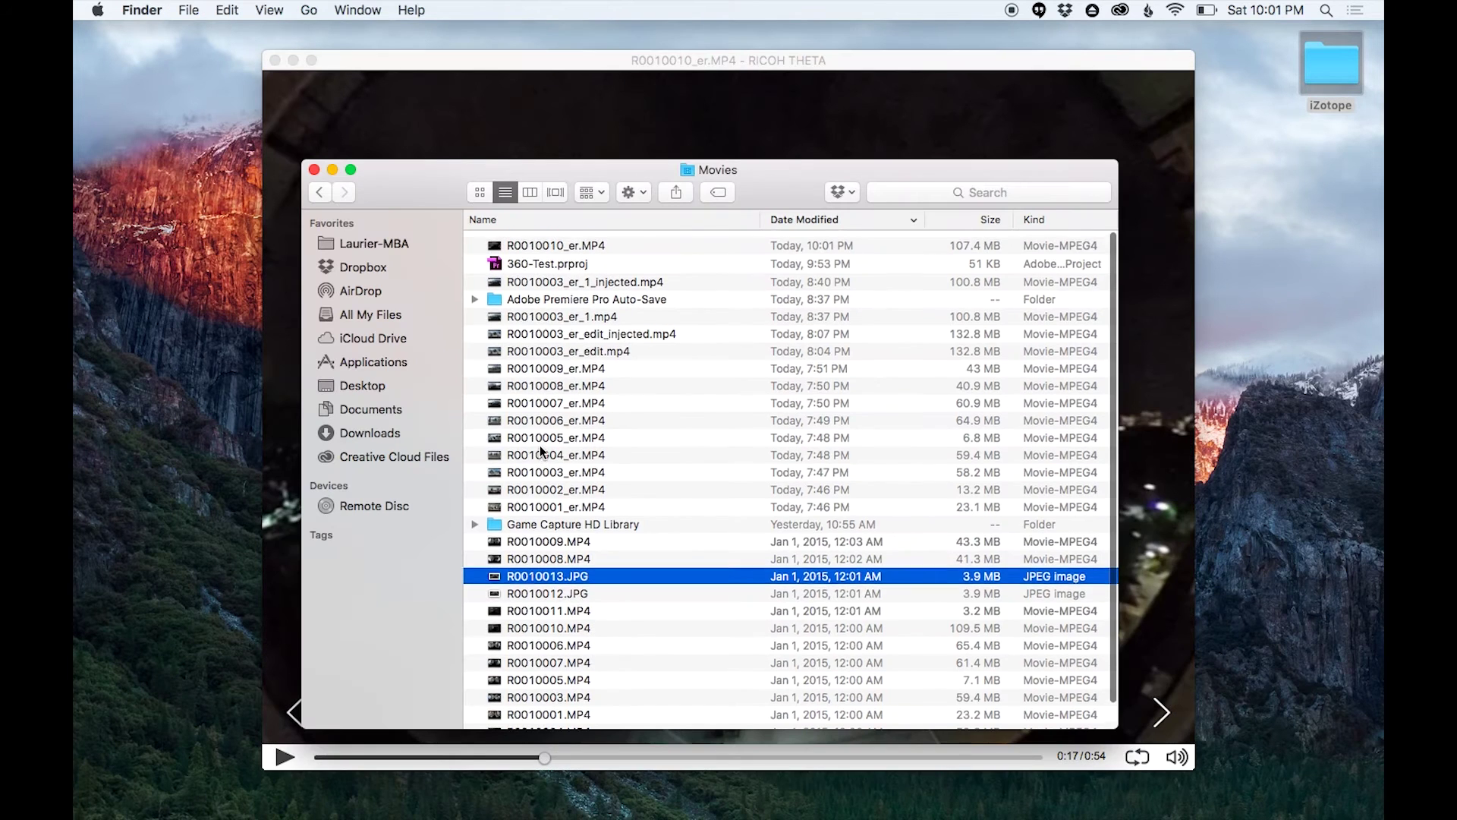
left_click(595, 241)
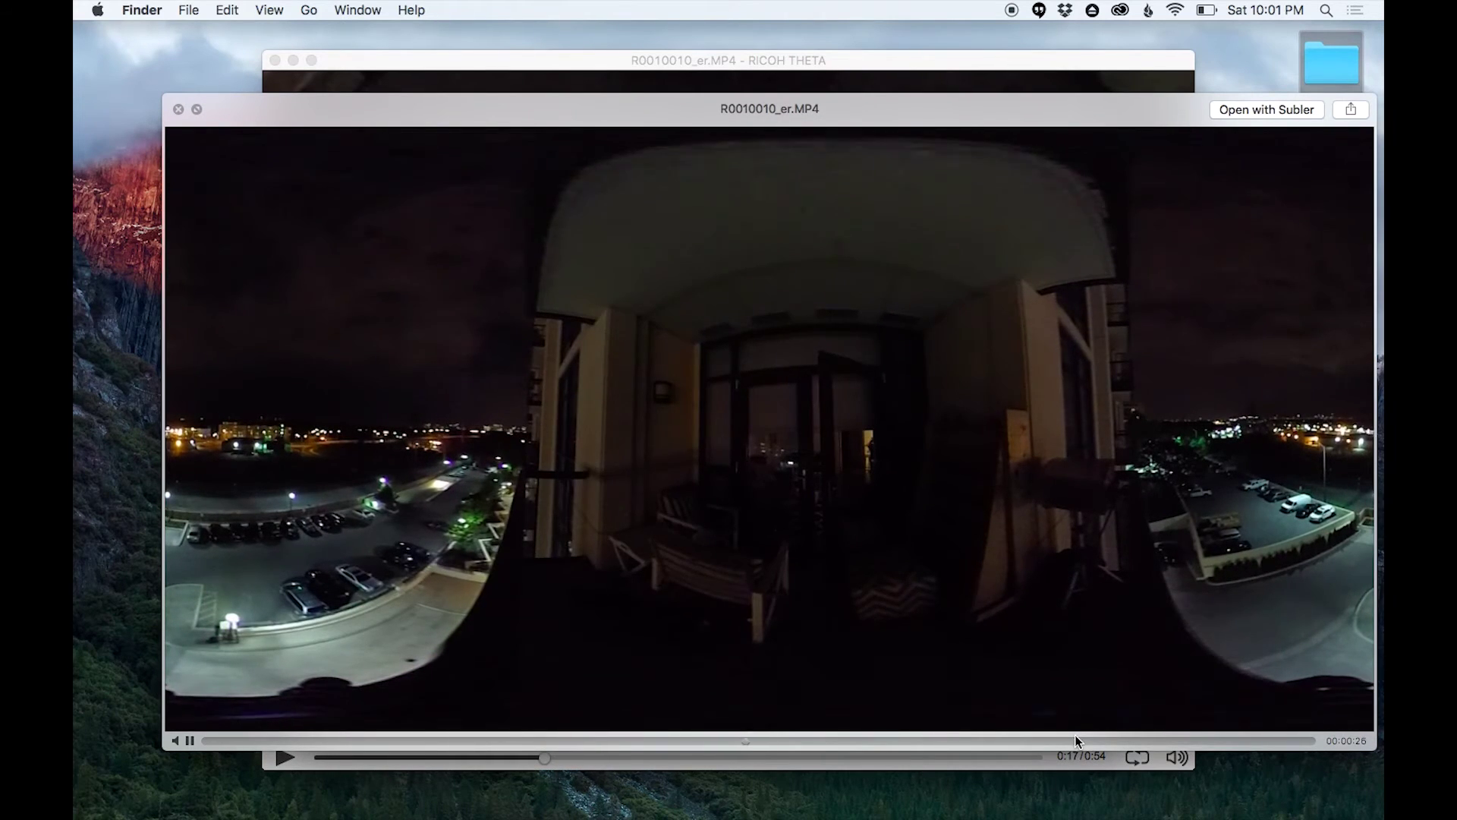
key("space")
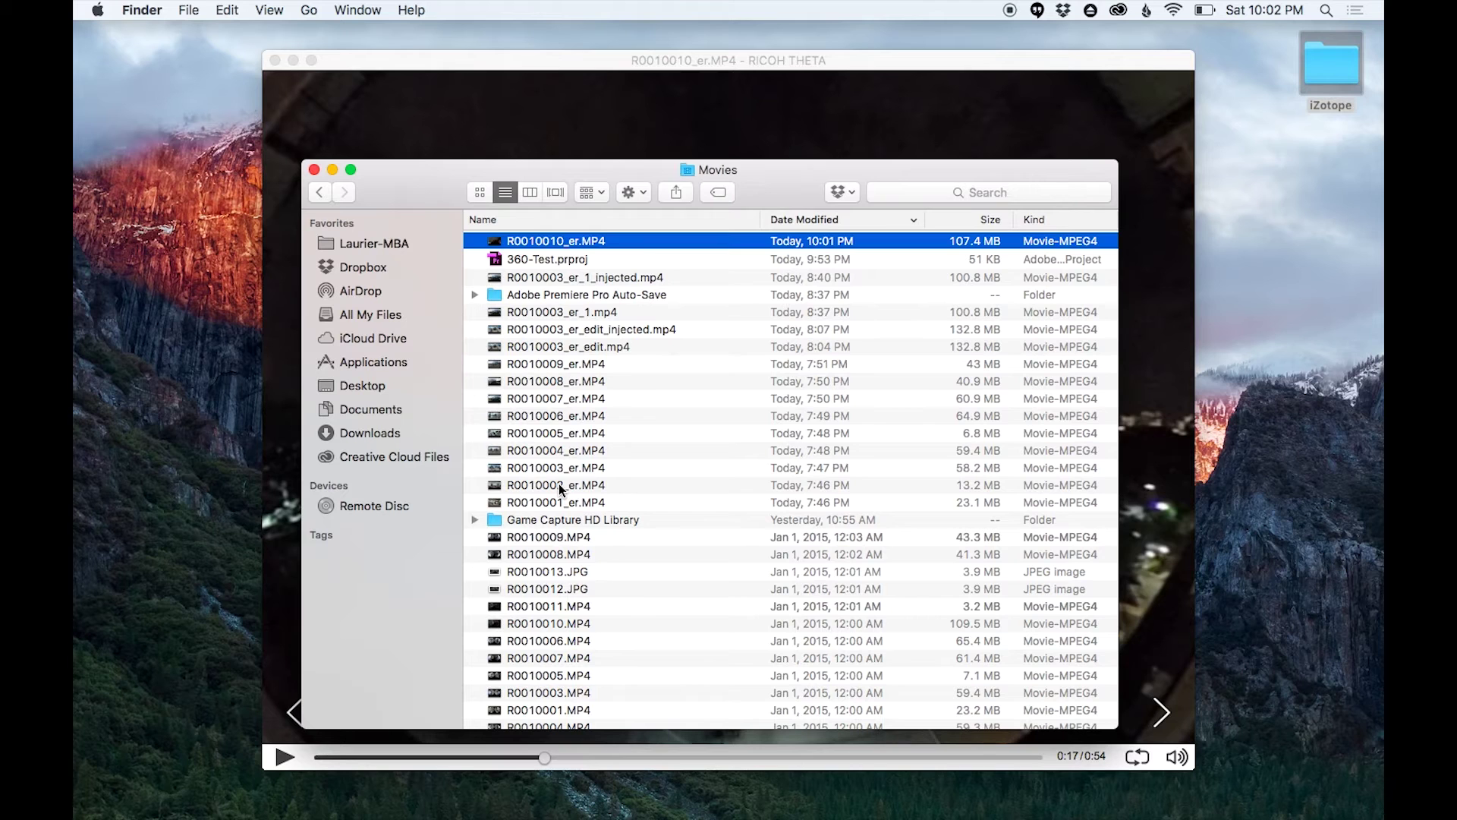
key("super+space")
key("Escape")
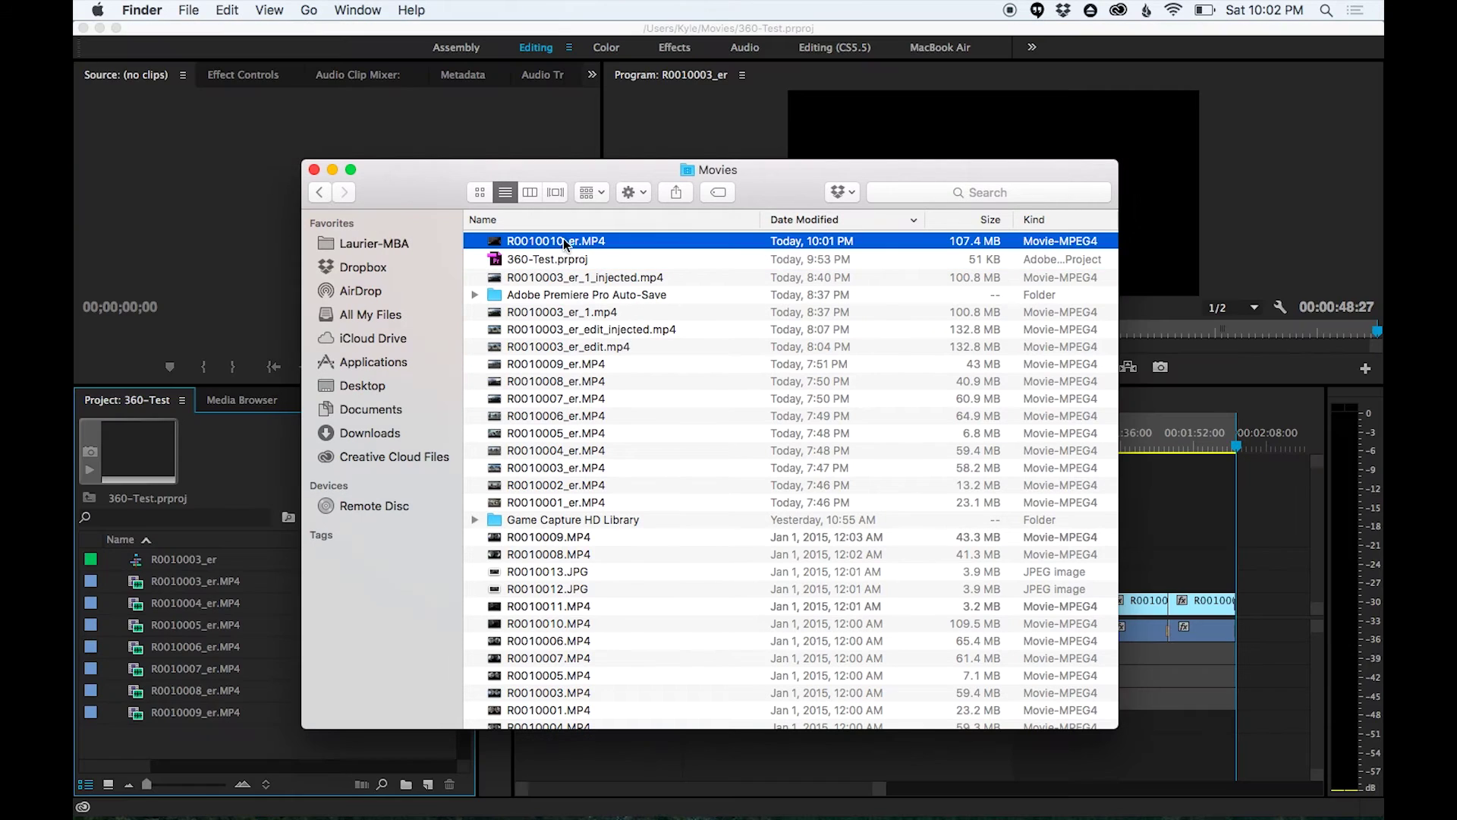
left_click_drag(562, 241, 214, 747)
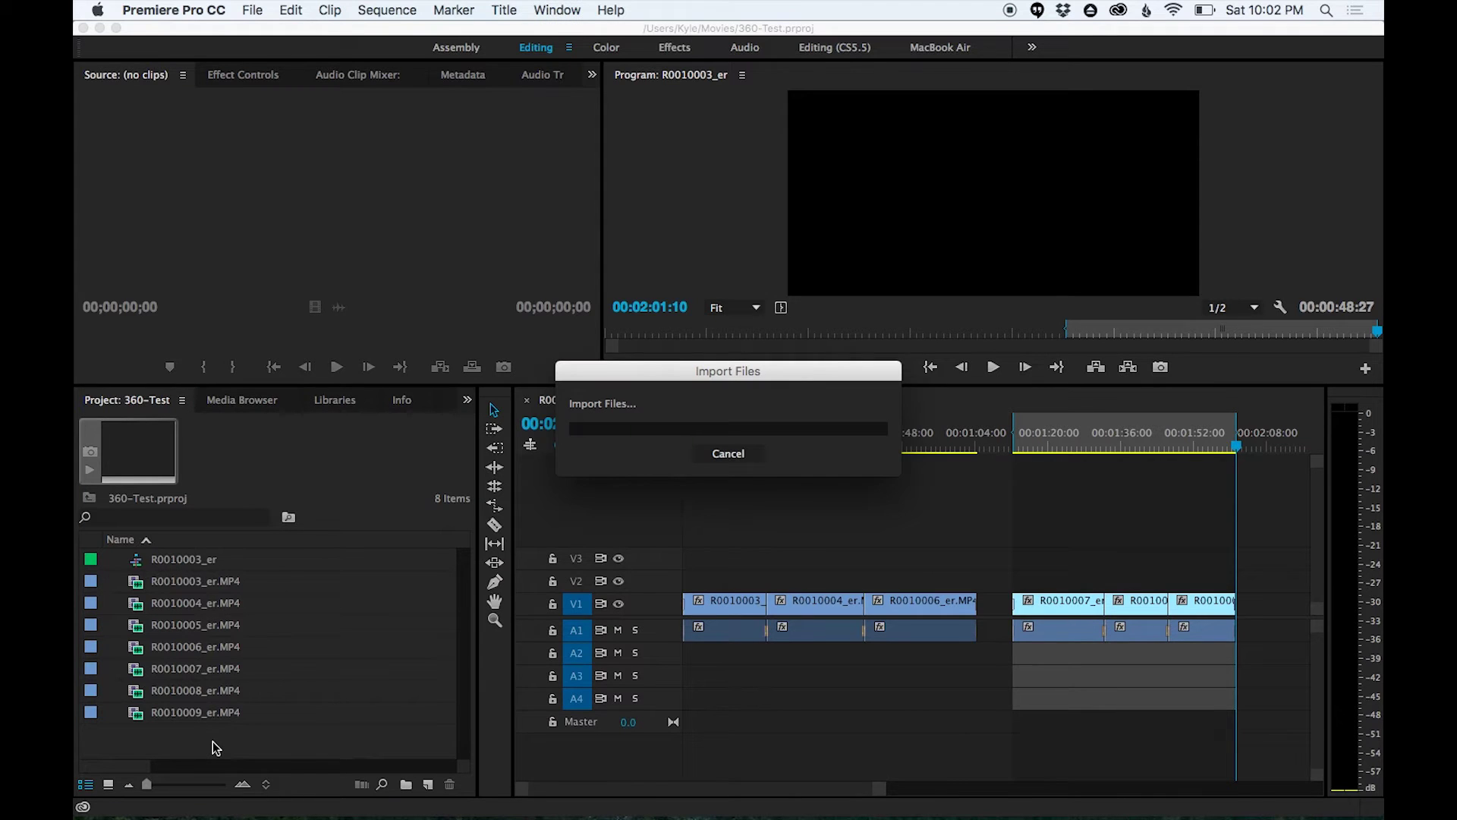
- Open R0010010_er.MP4 in the source monitor and make a new sequence from it
double_click(197, 733)
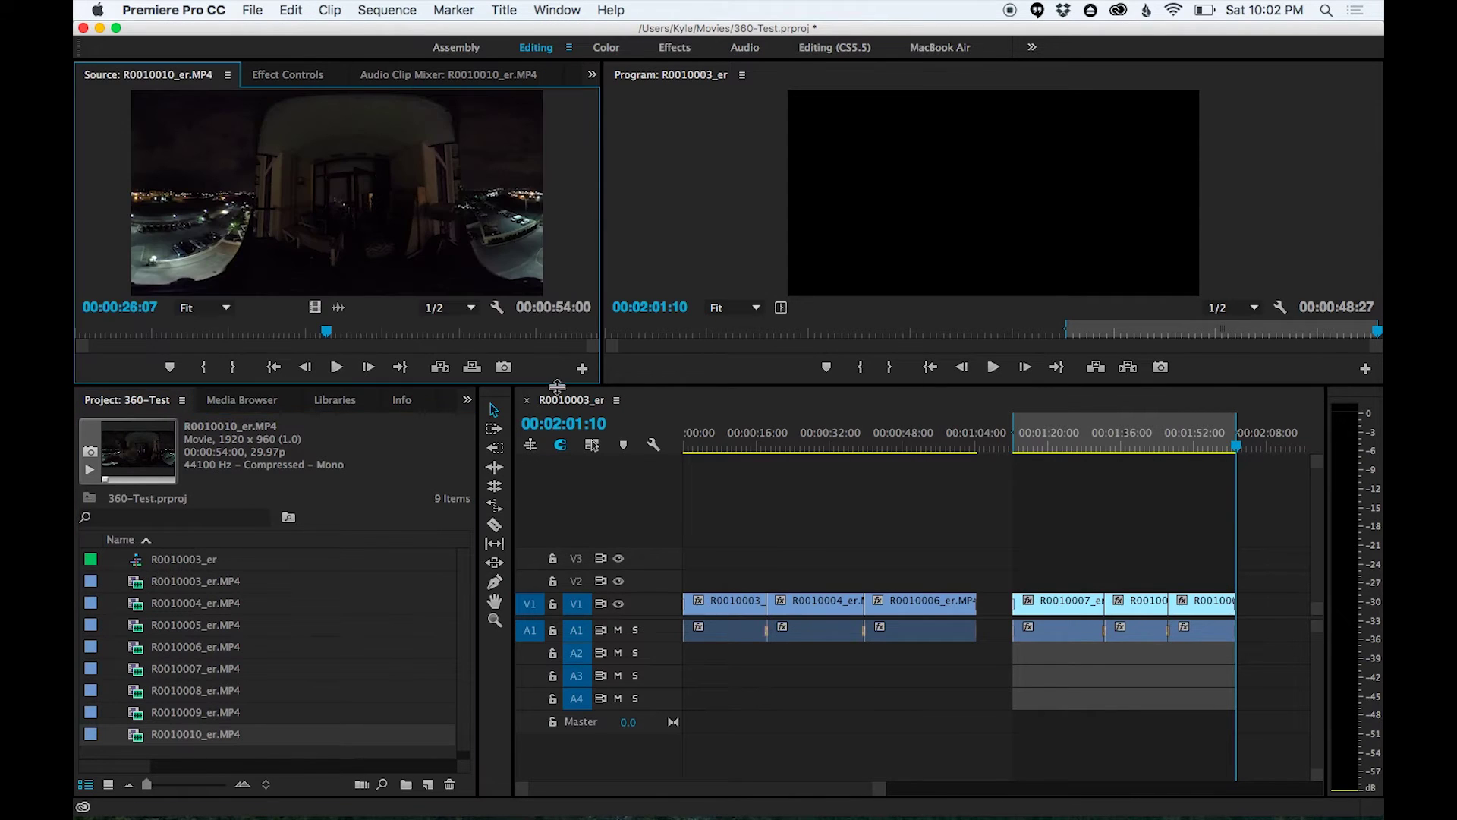
left_click_drag(557, 387, 558, 509)
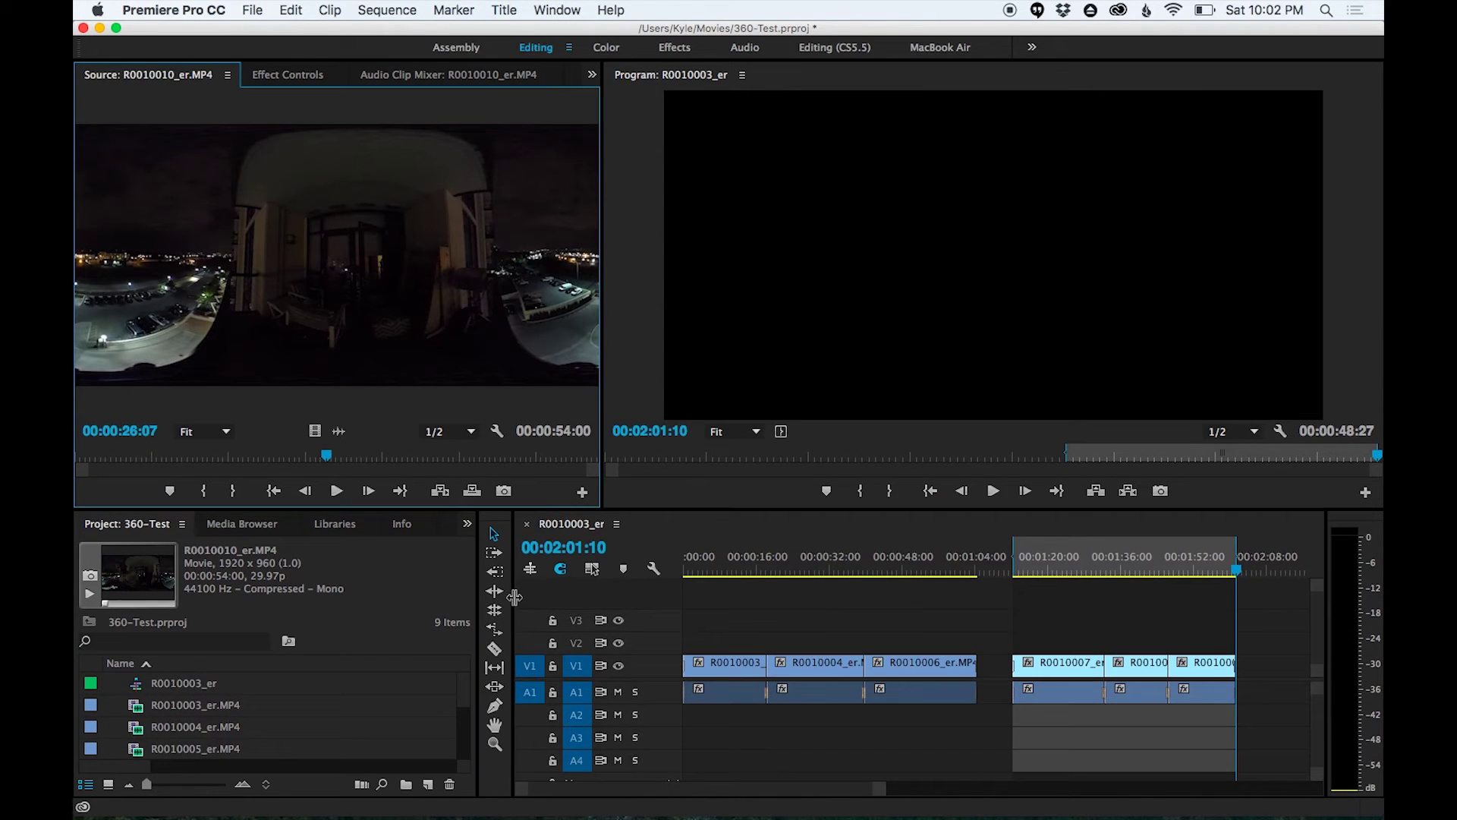
left_click_drag(515, 597, 406, 597)
scroll(197, 721, "down", 3)
right_click(202, 729)
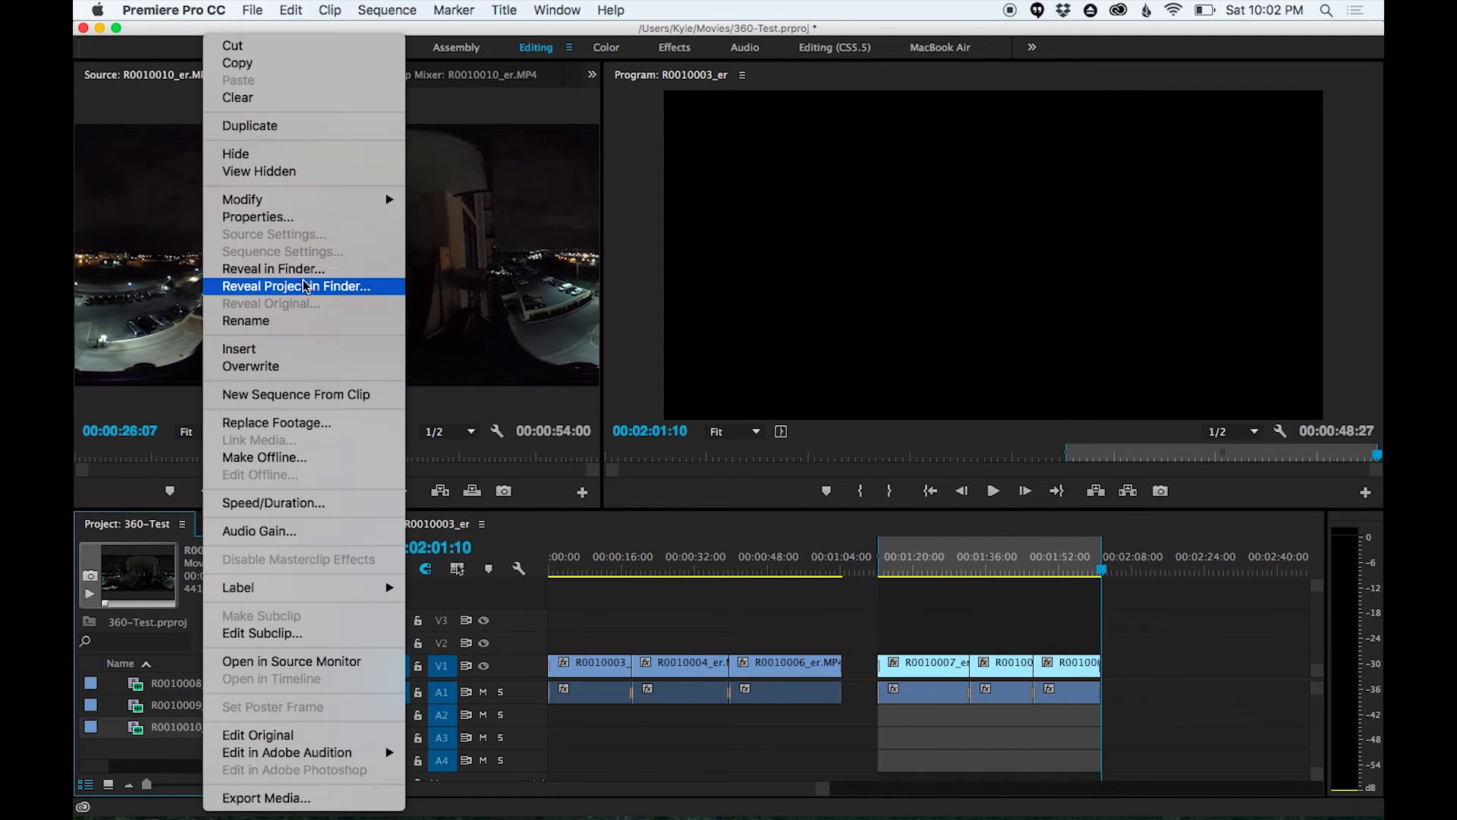
left_click(288, 398)
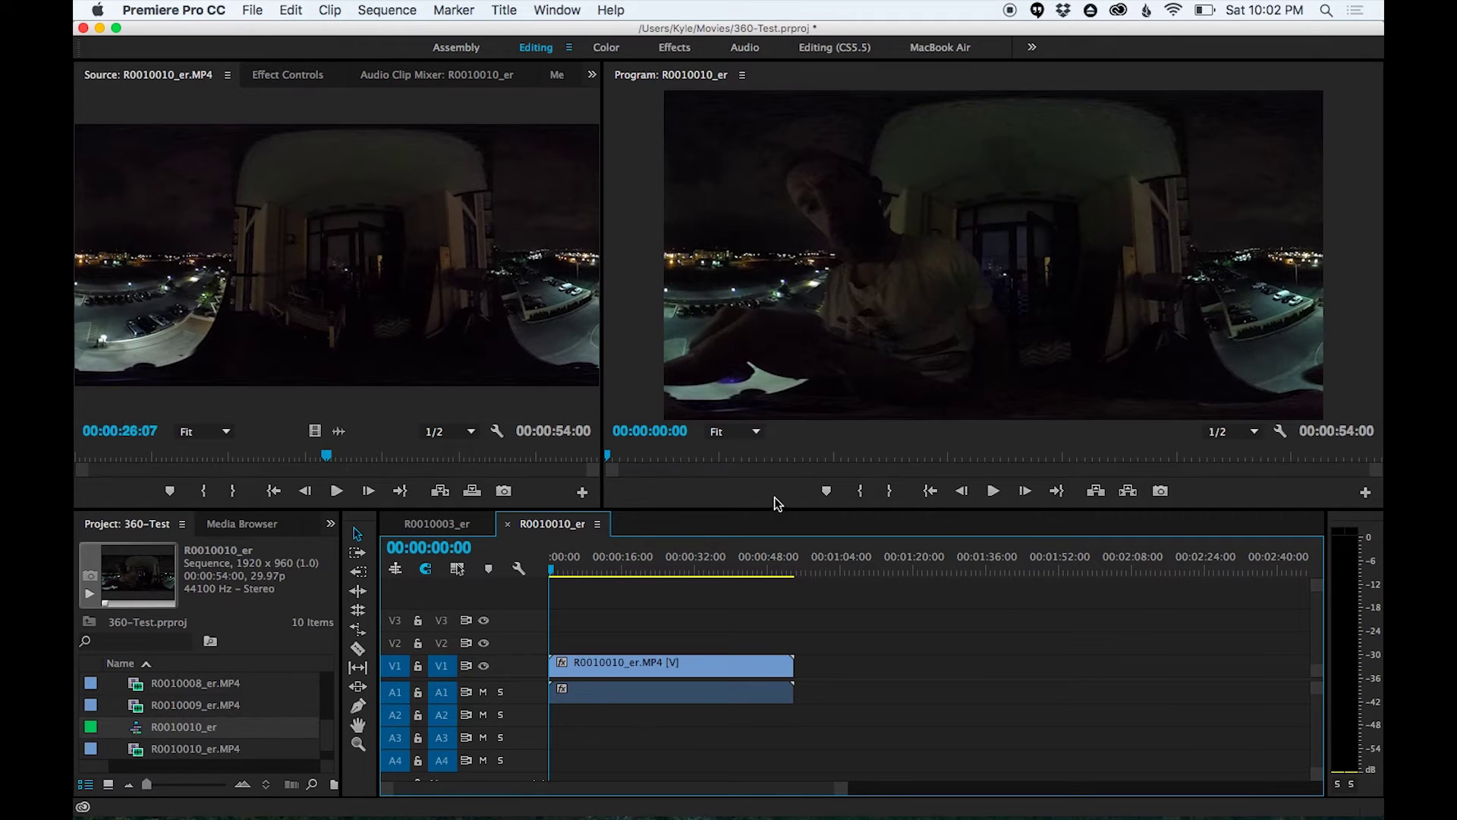
- Scrub the new 1920 x 960 sequence to preview the night footage
left_click_drag(726, 459, 910, 451)
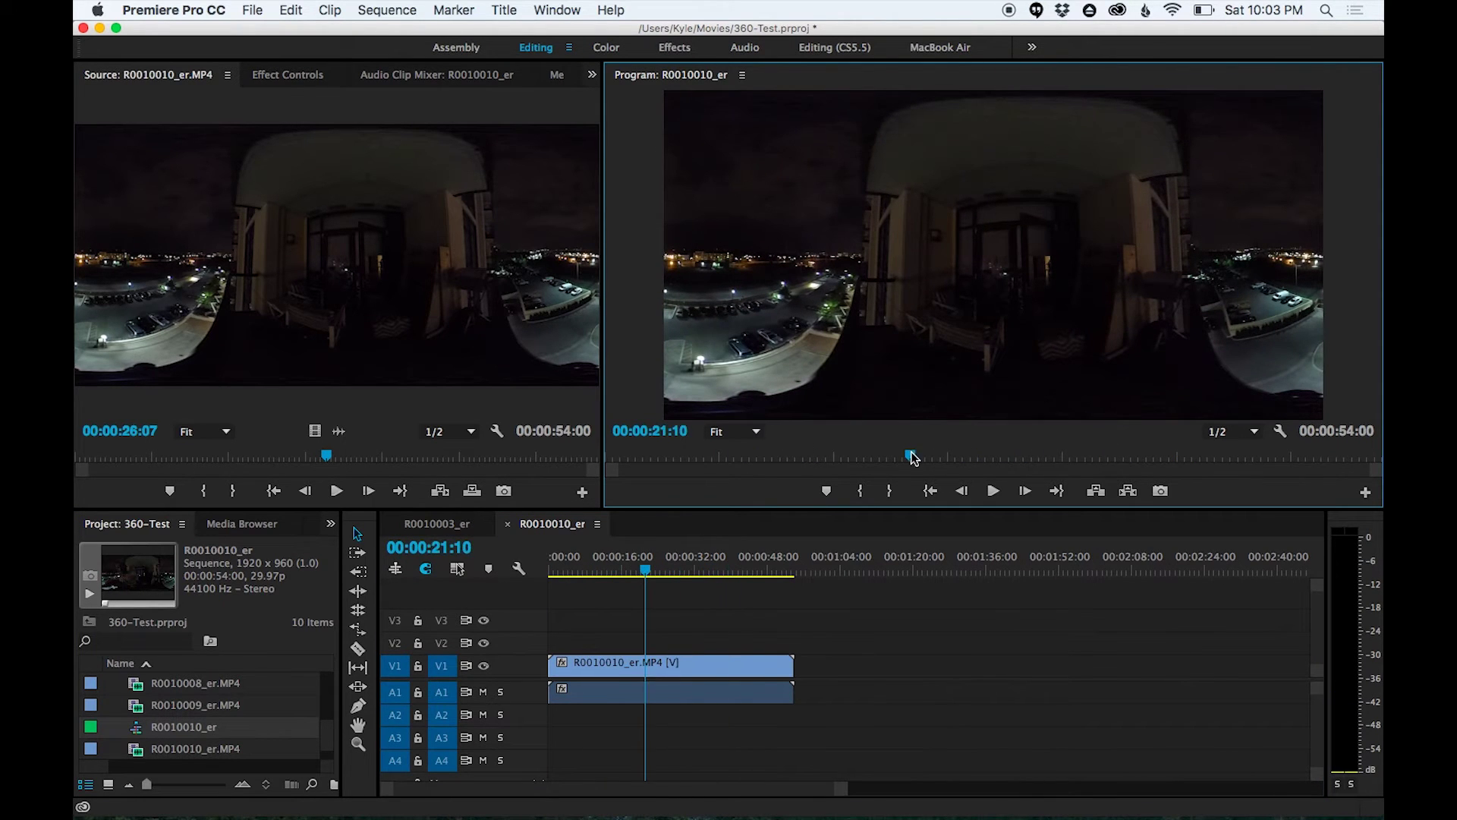
left_click(579, 576)
left_click(579, 577)
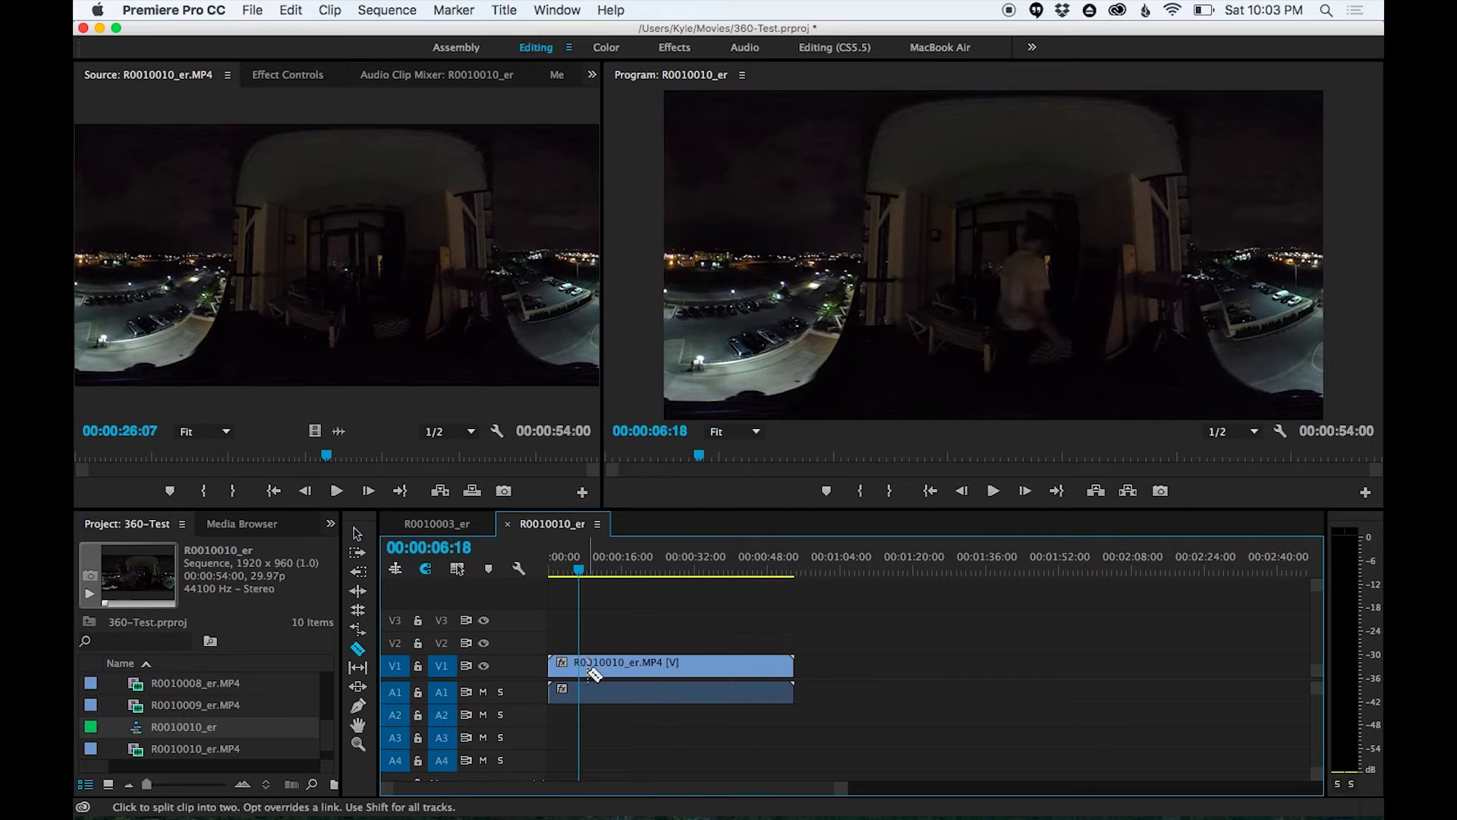
left_click_drag(607, 560, 577, 560)
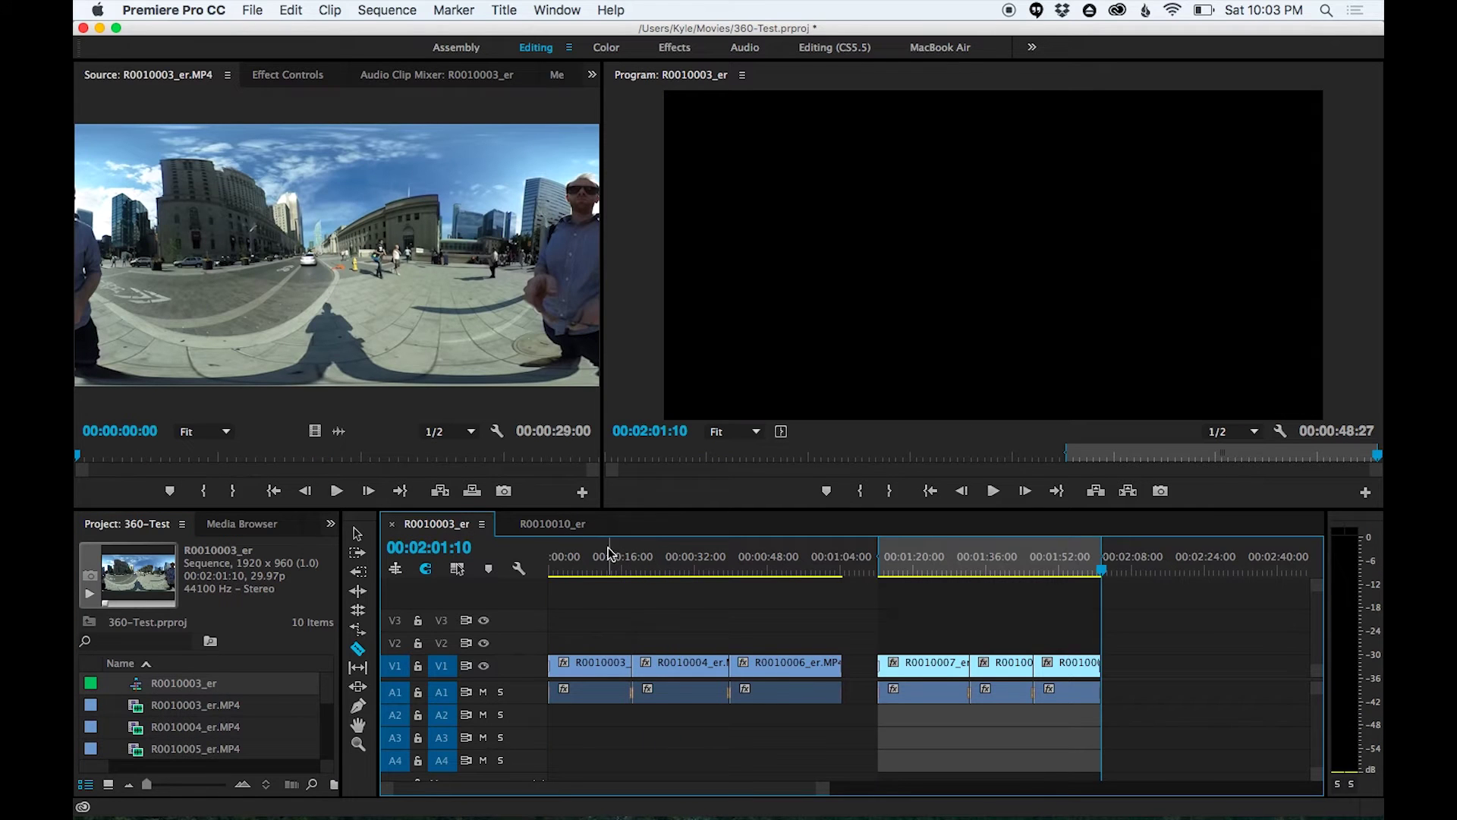
- Scrub through the longer sequence between roughly 1:16 and 1:52
left_click(571, 557)
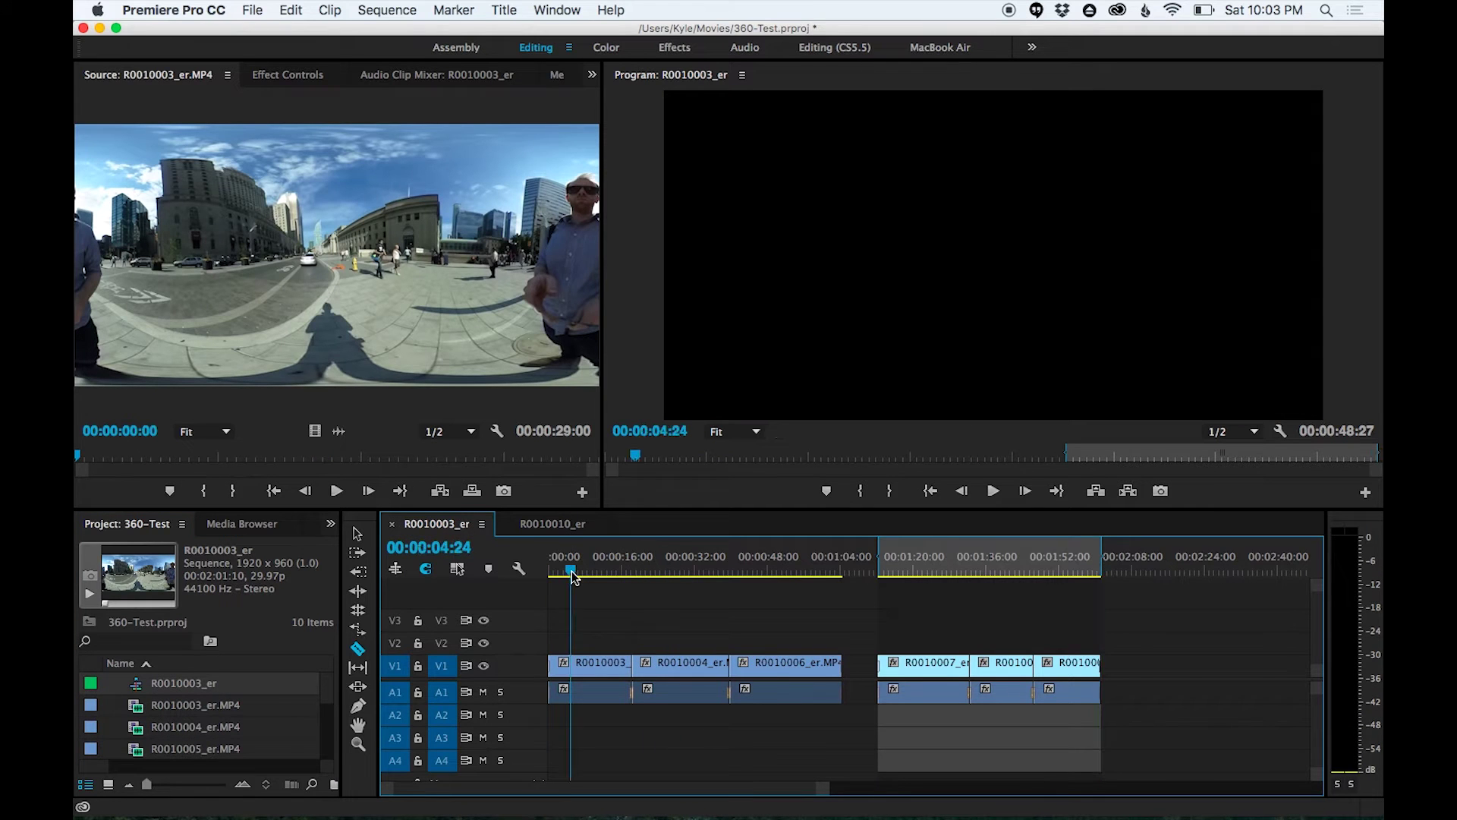
left_click(1007, 558)
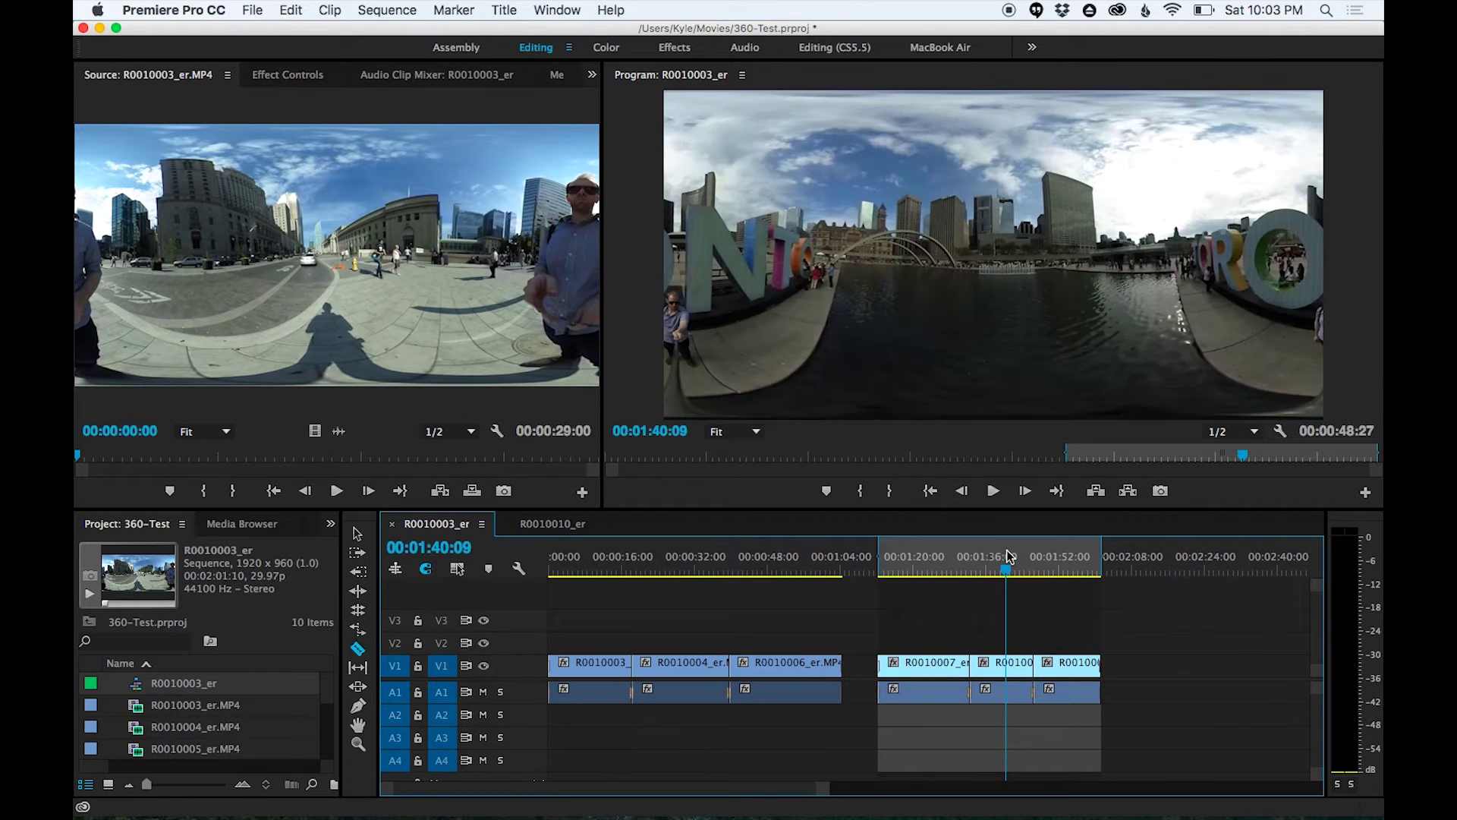
left_click_drag(1007, 557, 1000, 558)
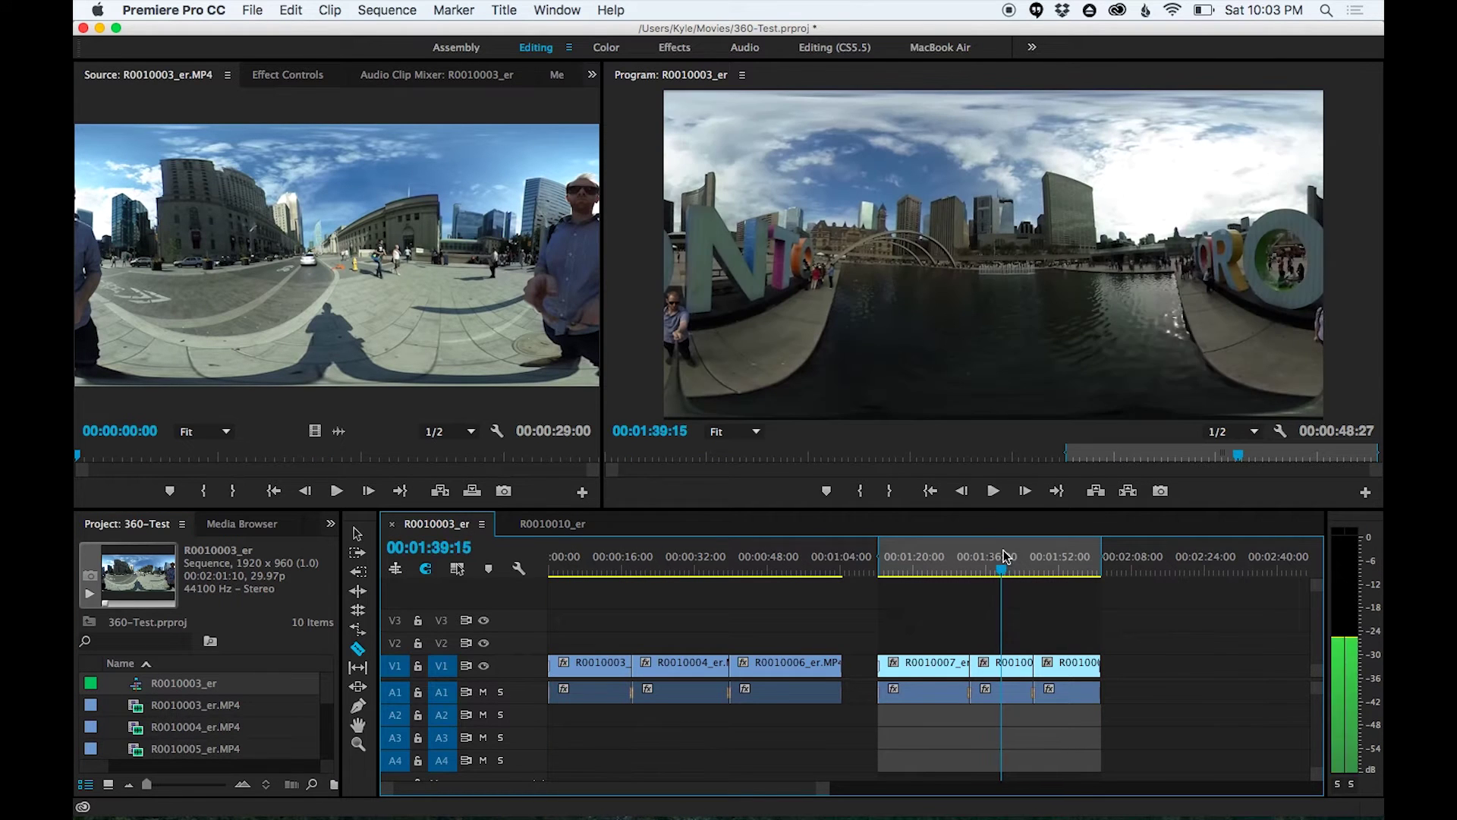
left_click(1062, 559)
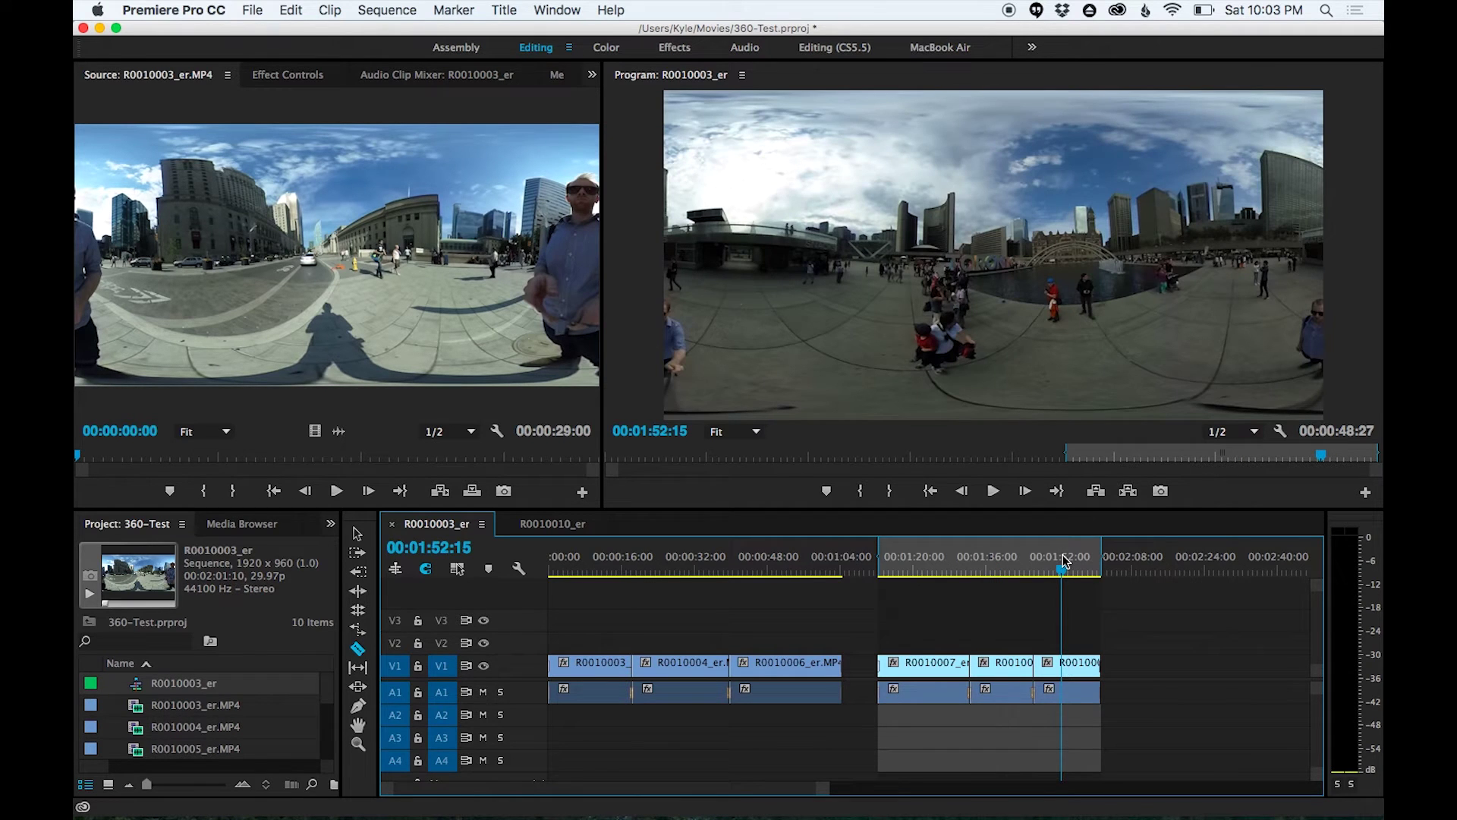
left_click_drag(923, 568, 896, 568)
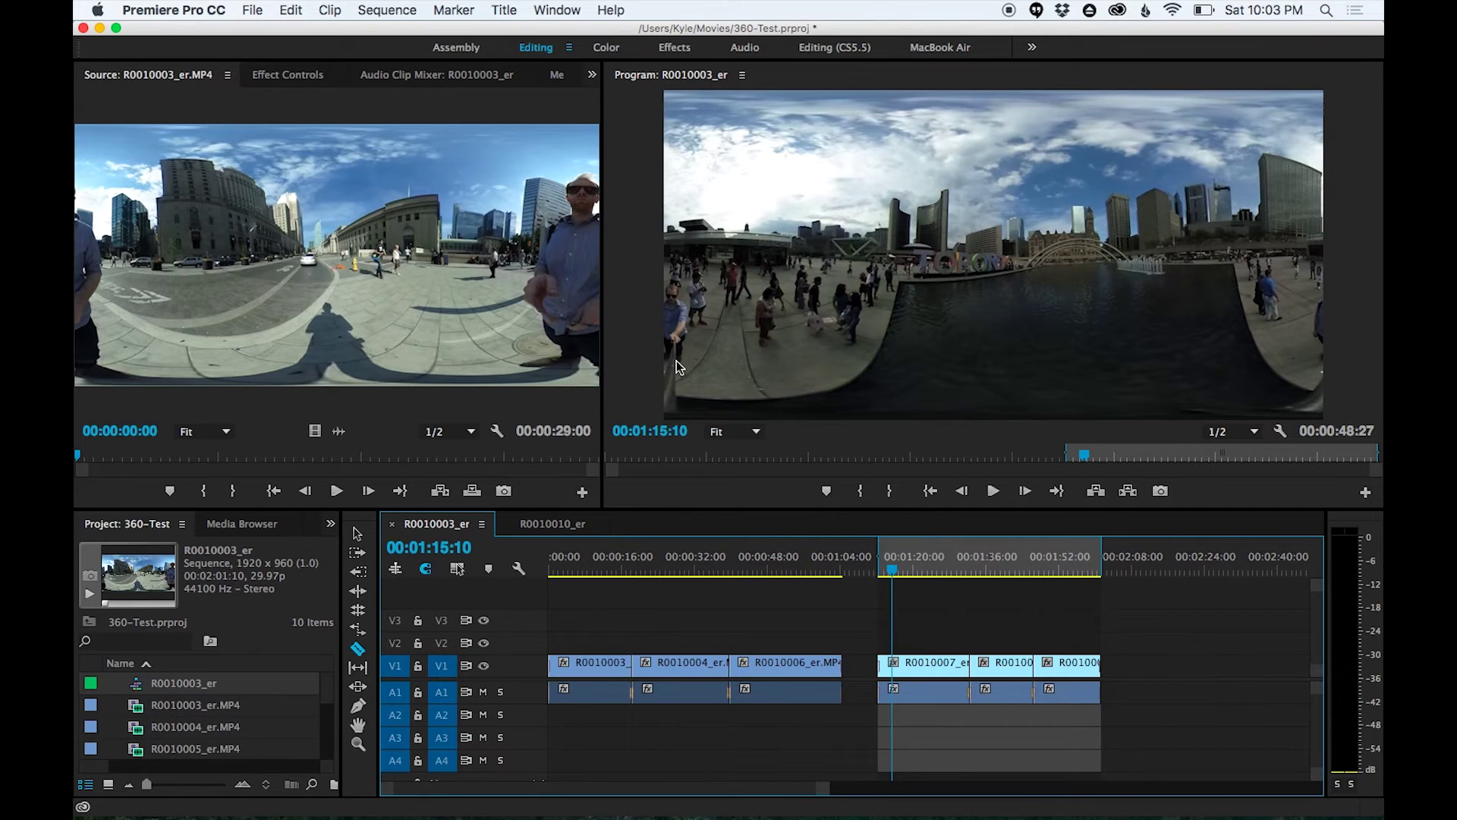
- Cut the night clip at 00:00:16:18, delete the head and close the gap
left_click(552, 523)
left_click_drag(625, 573, 624, 573)
left_click(624, 665)
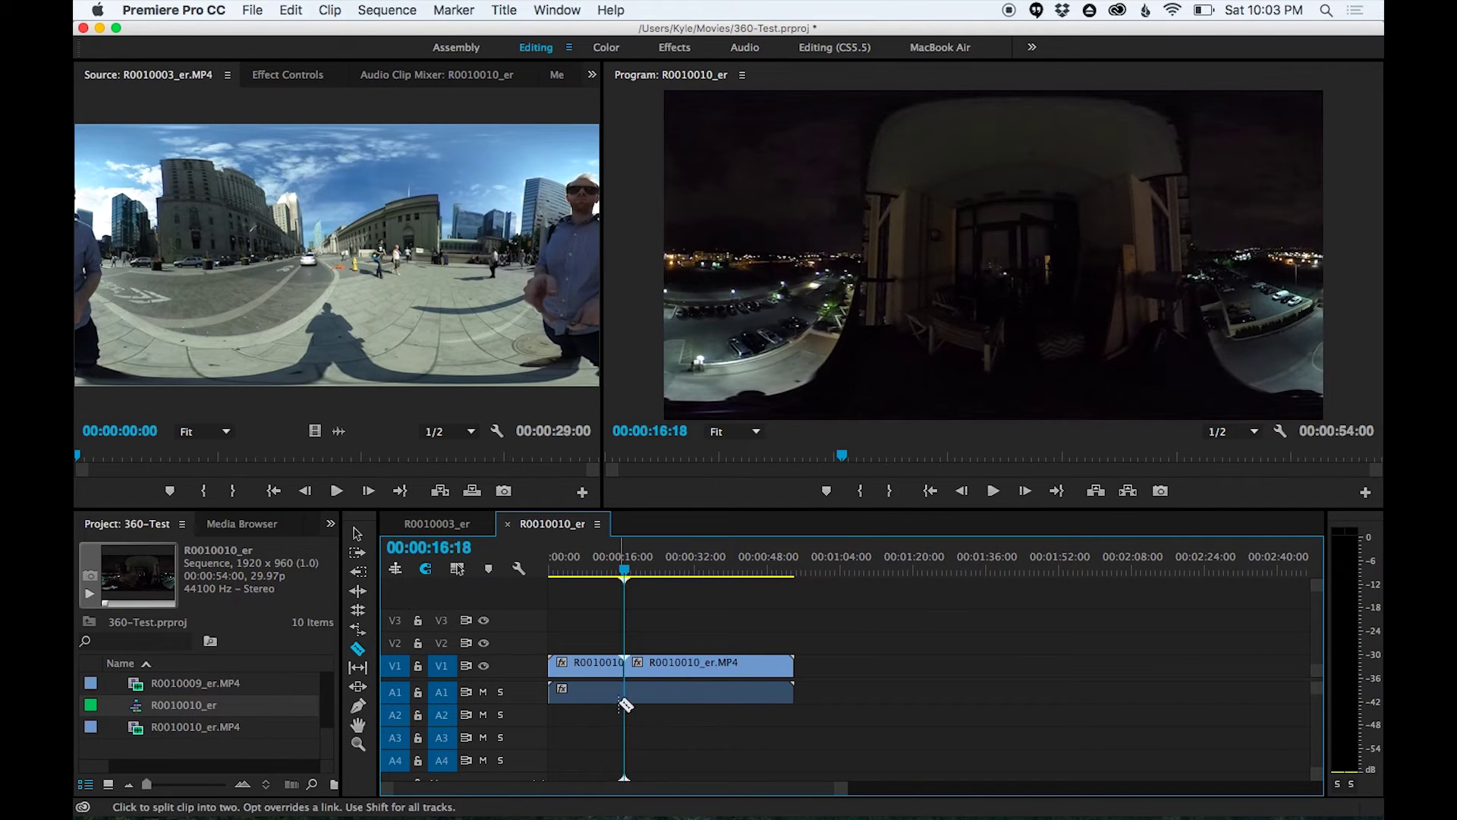
key("v")
left_click_drag(599, 636, 558, 731)
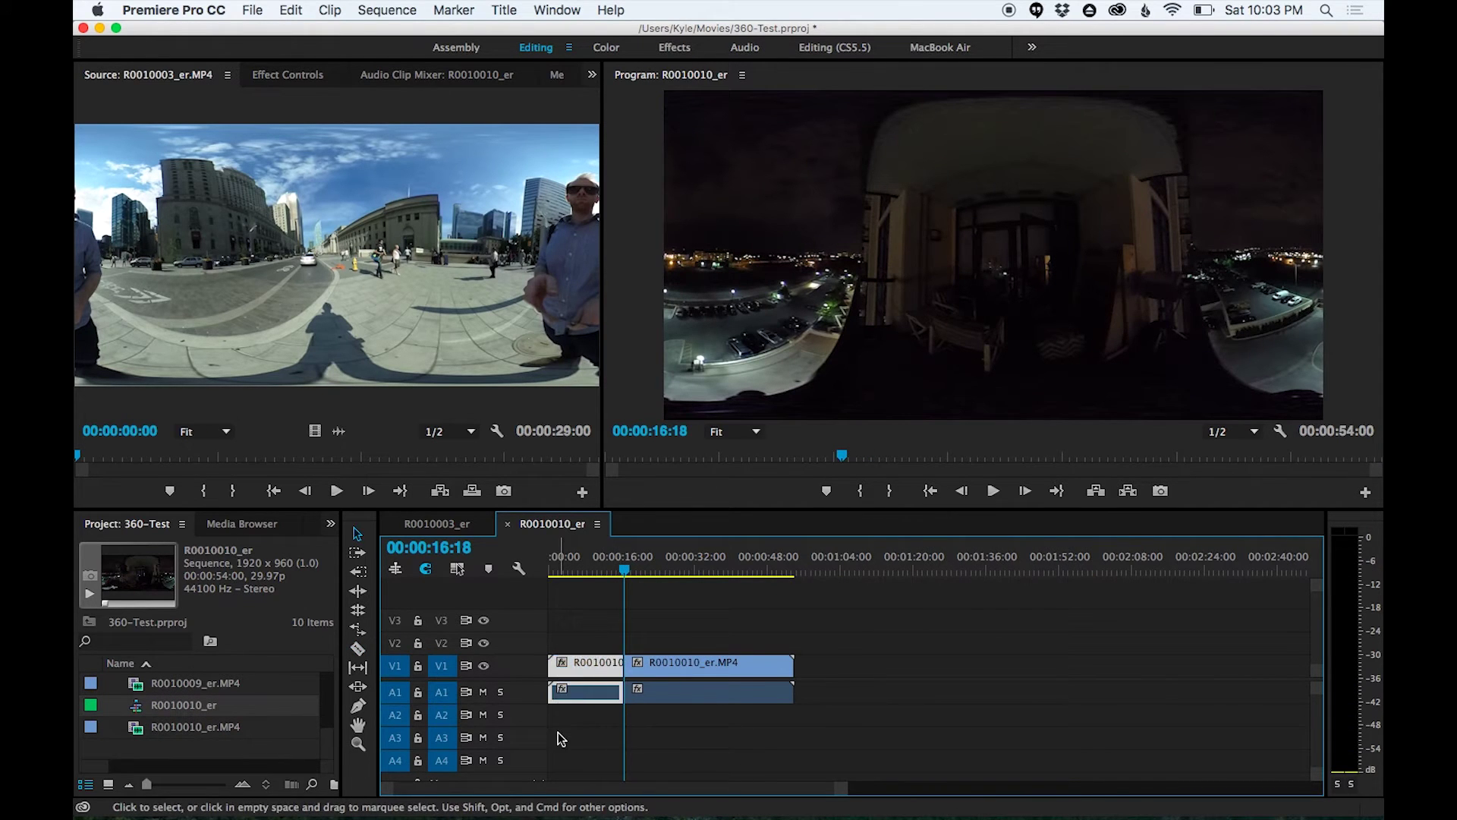
key("Delete")
left_click(565, 692)
key("Delete")
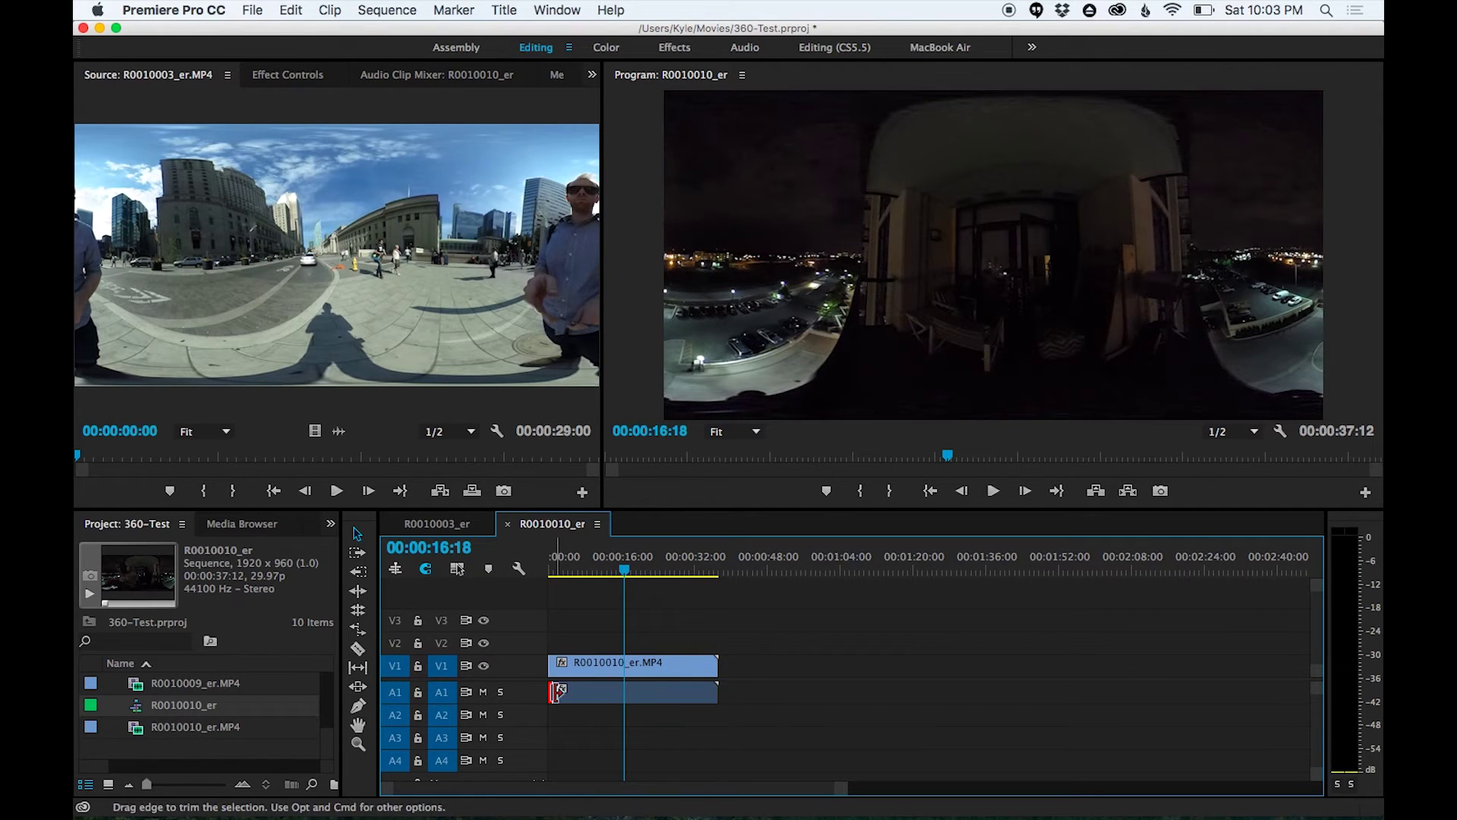
- Split the clip at 00:00:30:23 and delete everything after it
left_click(688, 571)
key("c")
left_click(689, 673)
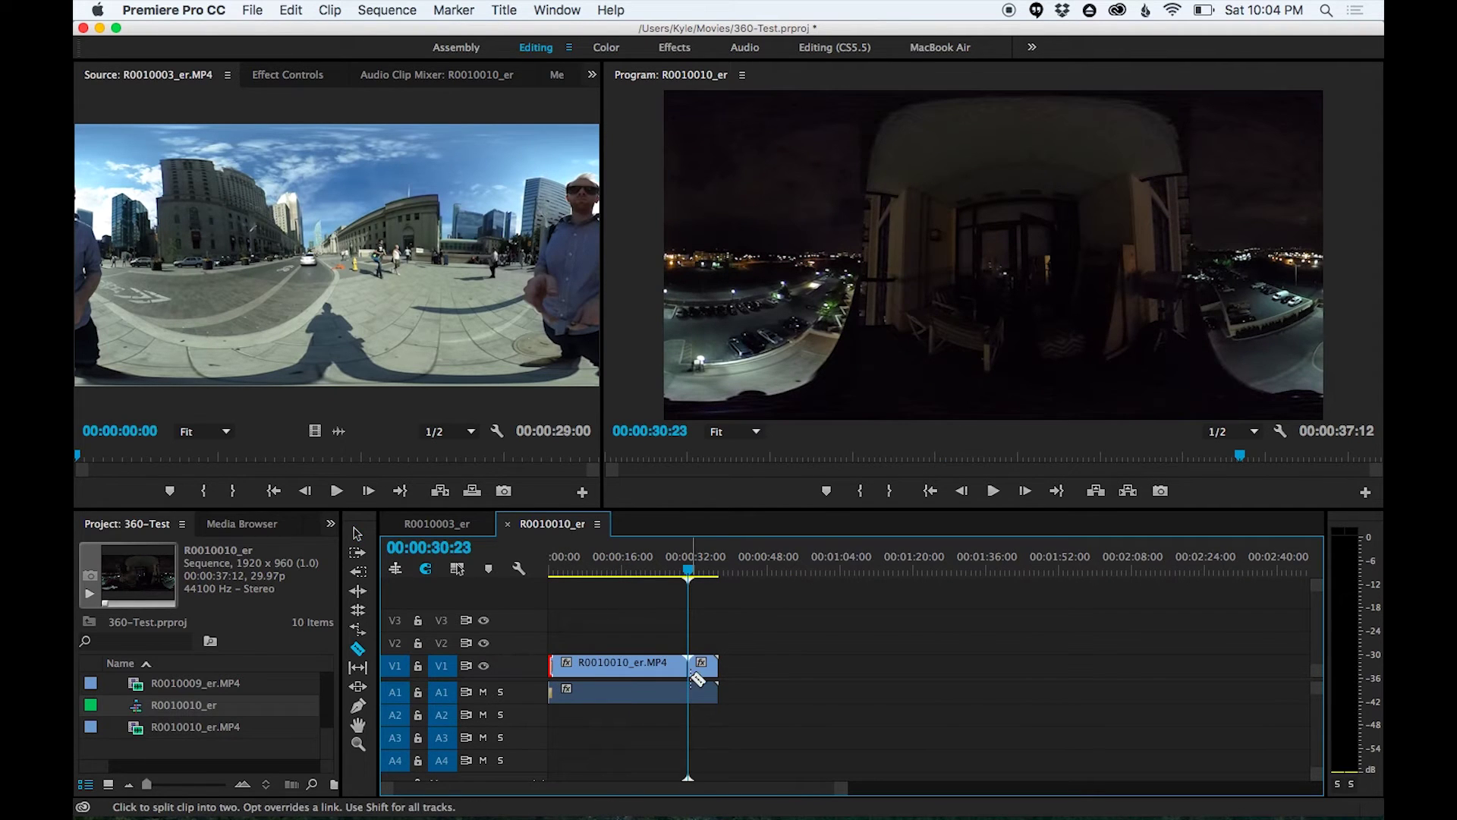
key("v")
left_click_drag(744, 624, 694, 712)
key("Delete")
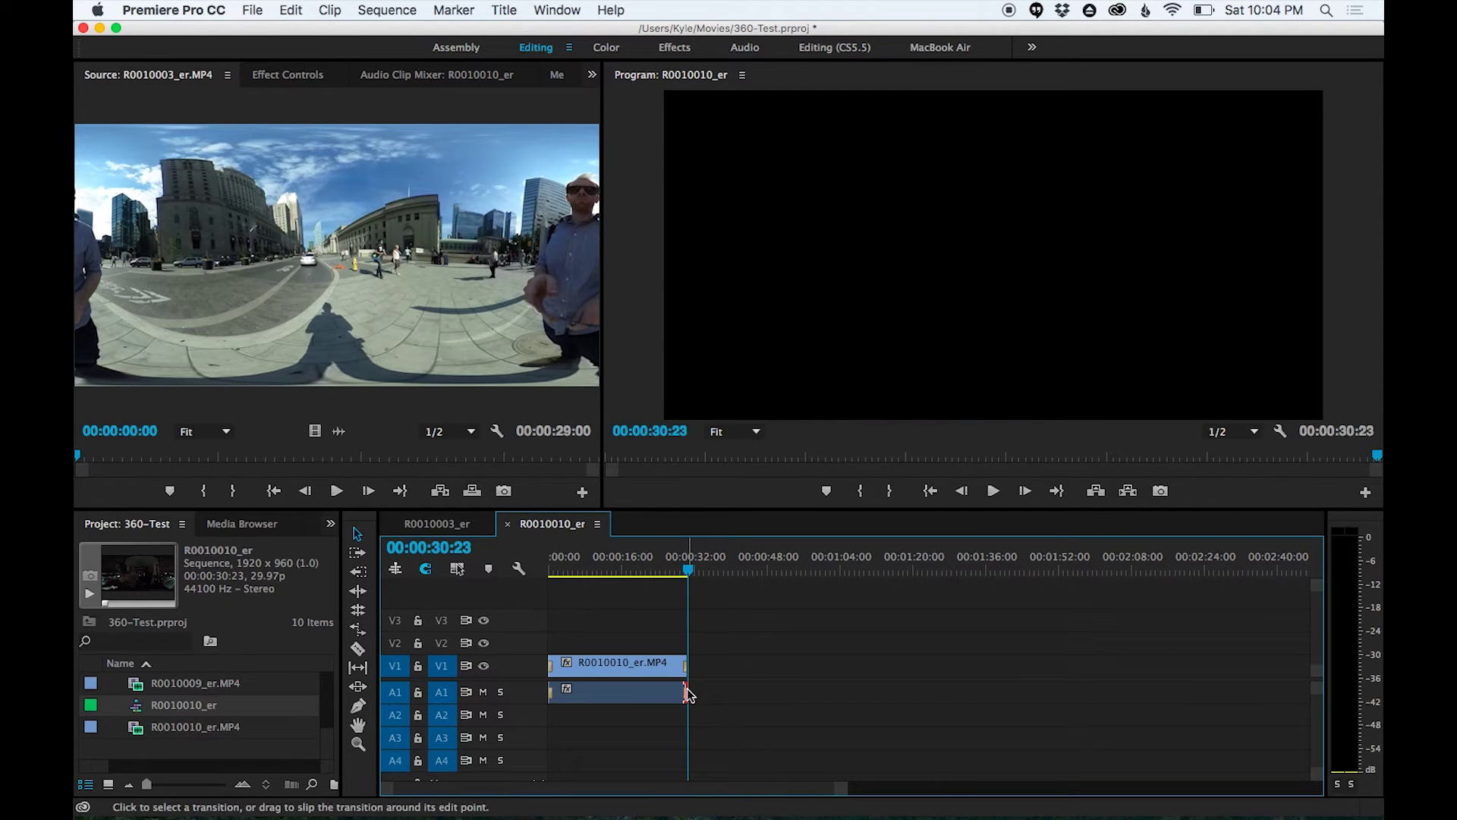
left_click(191, 749)
right_click(189, 750)
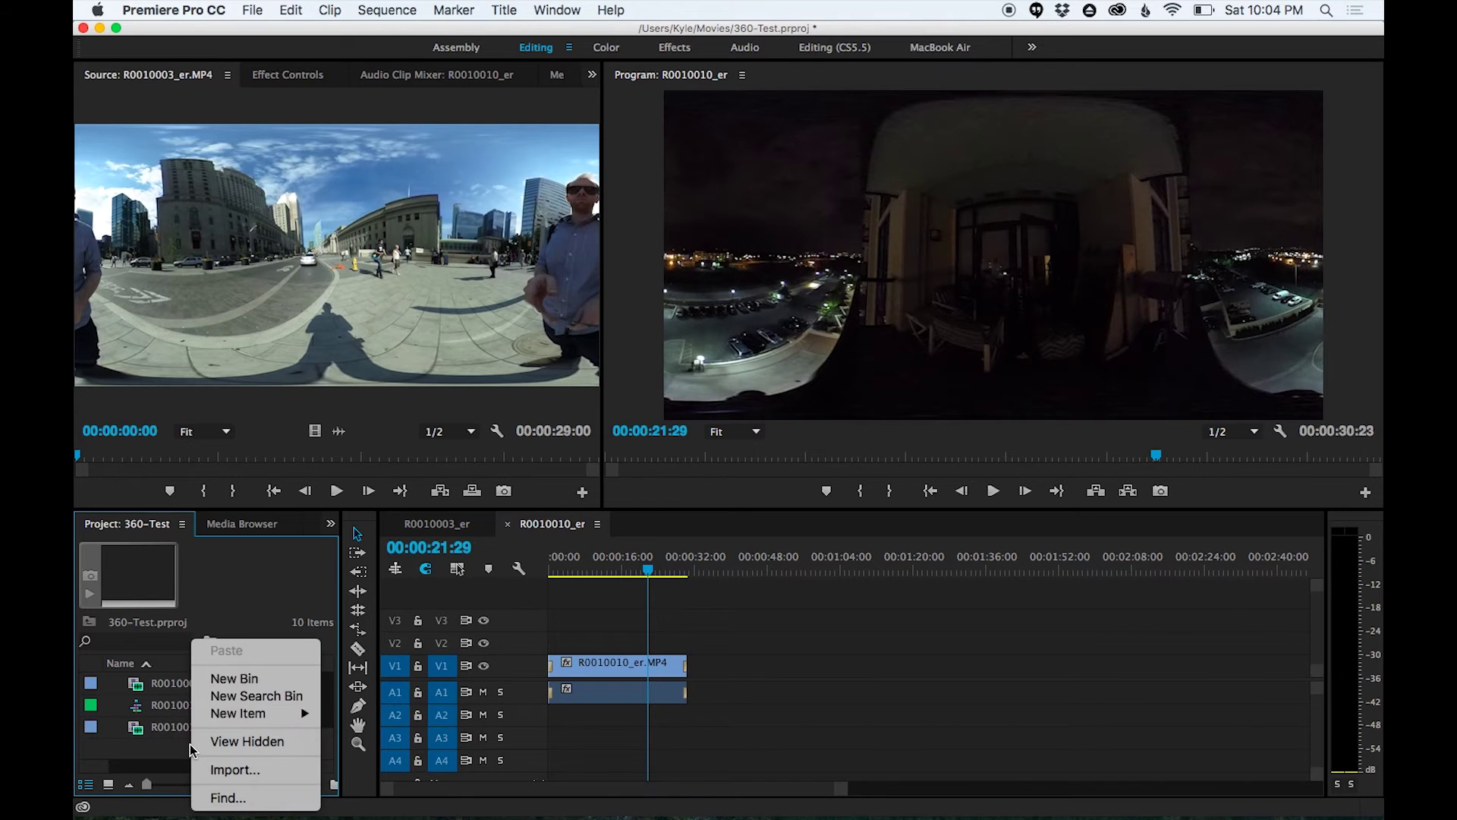
- Create a new #WETHENORTH title set in Phosphate Inline, slightly enlarged
mouse_move(235, 713)
left_click(400, 679)
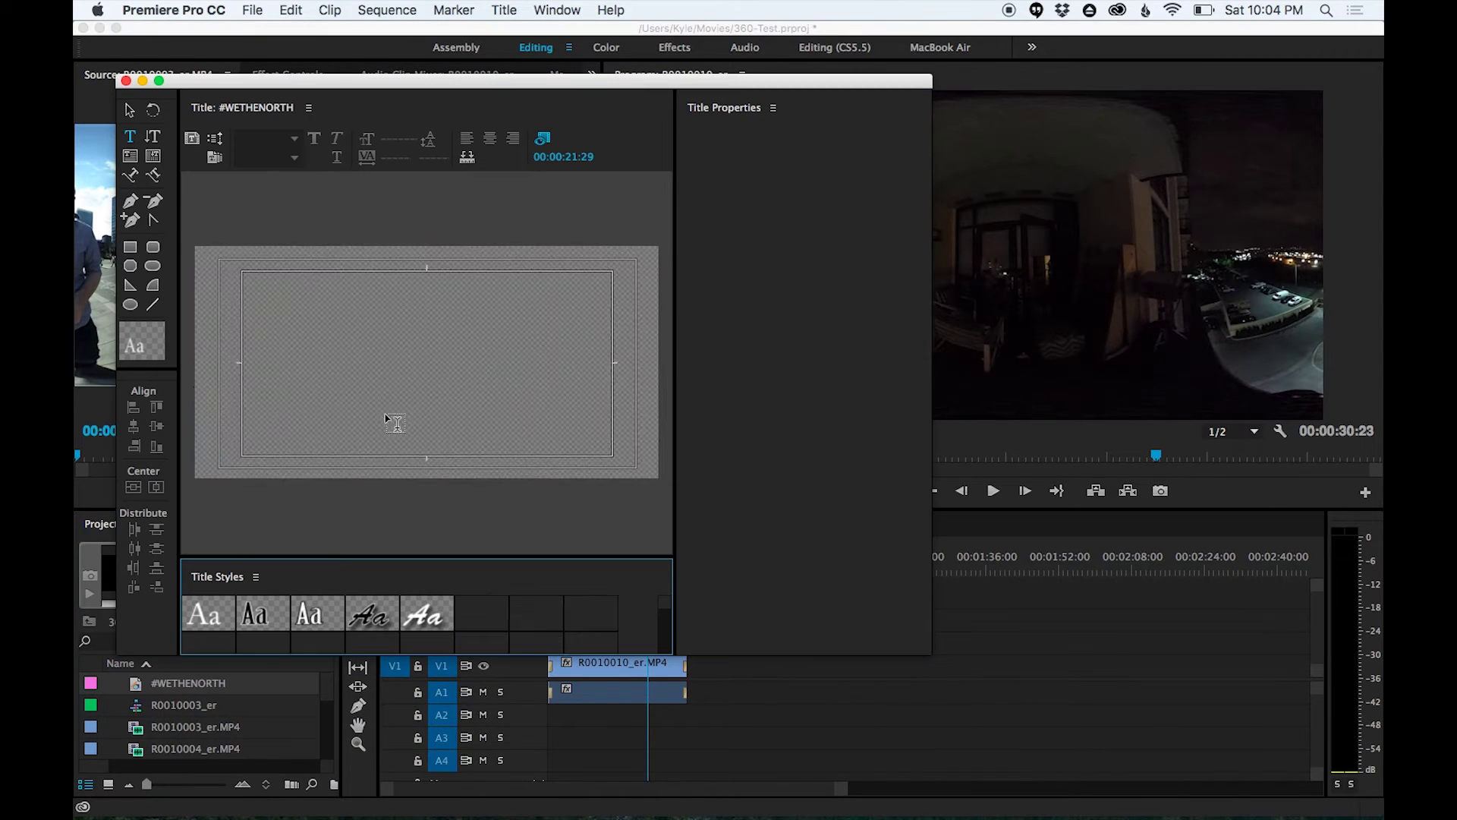
left_click(368, 350)
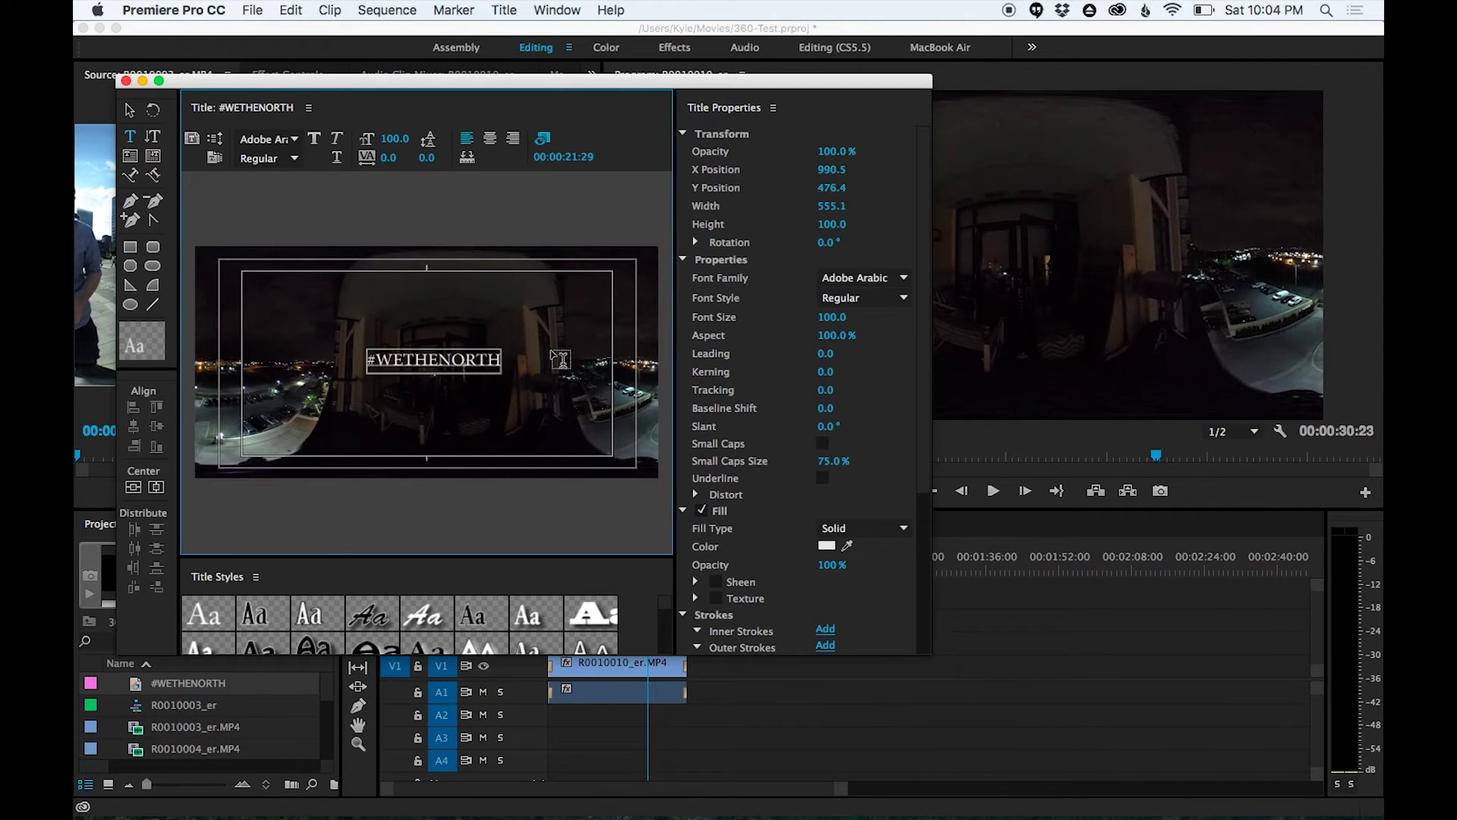
left_click(850, 278)
scroll(880, 455, "up", 5)
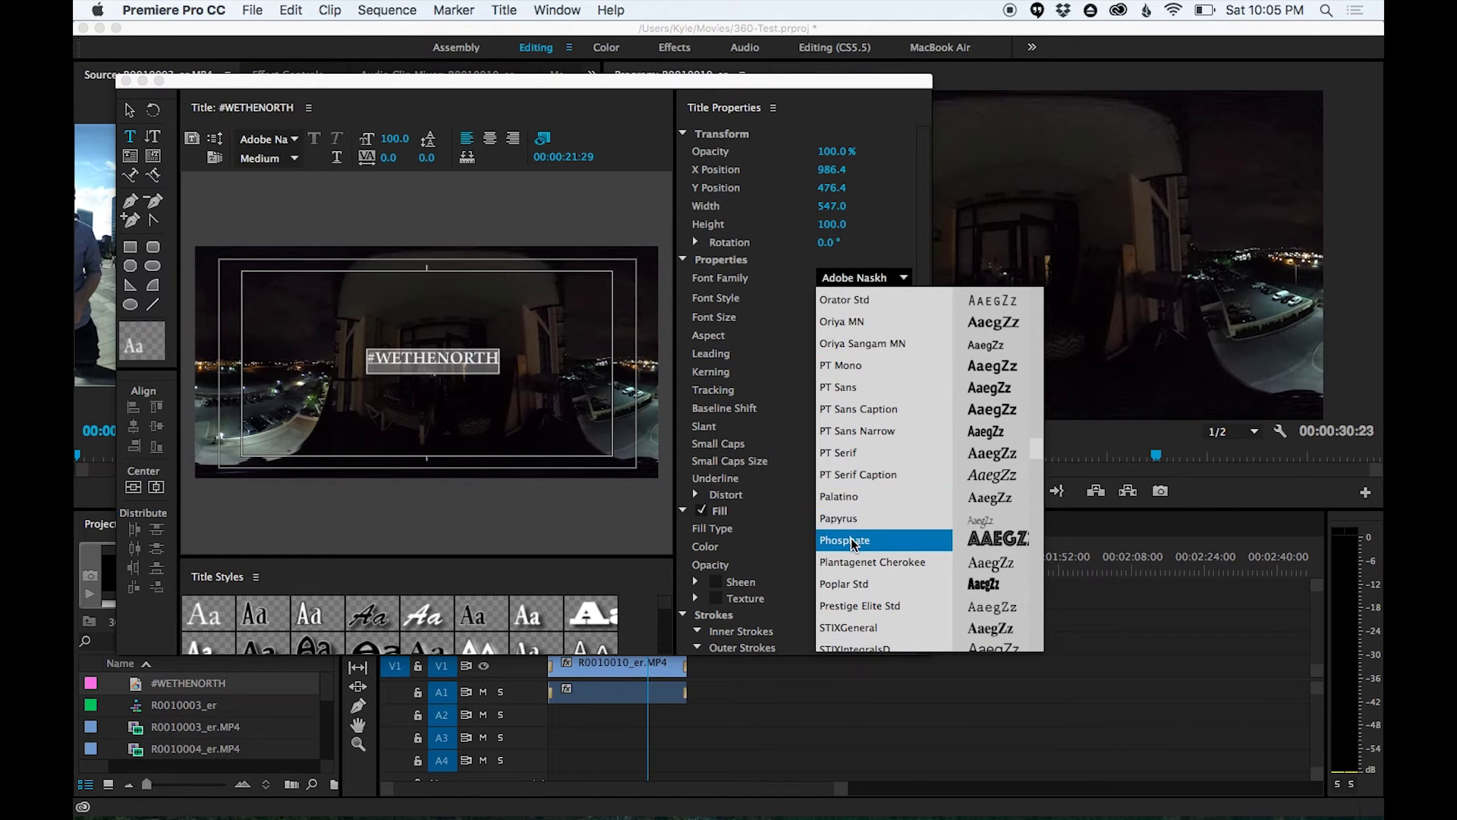
left_click(857, 539)
left_click(373, 362)
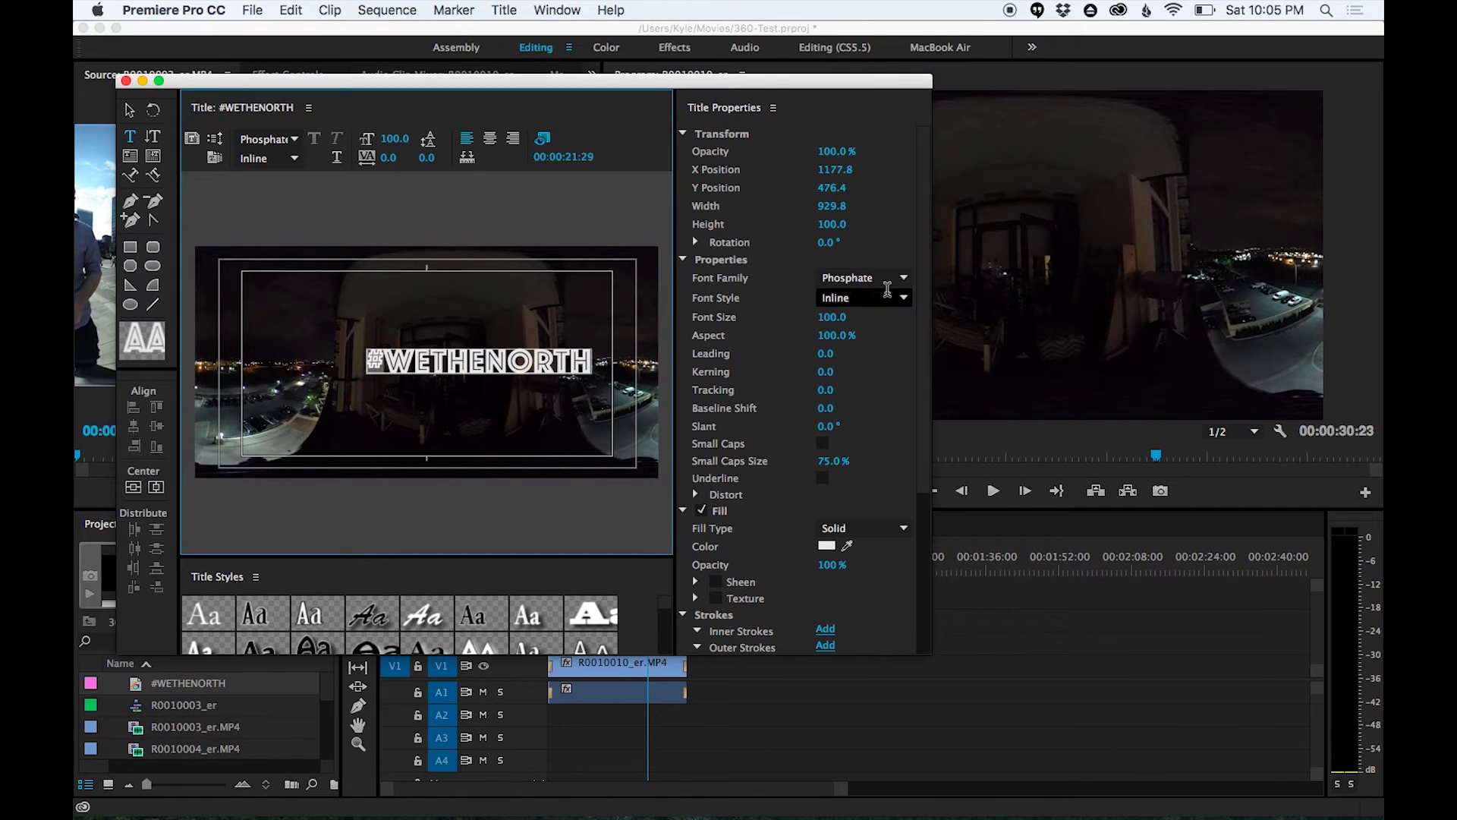
left_click_drag(832, 317, 850, 316)
- Centre the title horizontally and vertically, then place it above the night clip at the start
key("v")
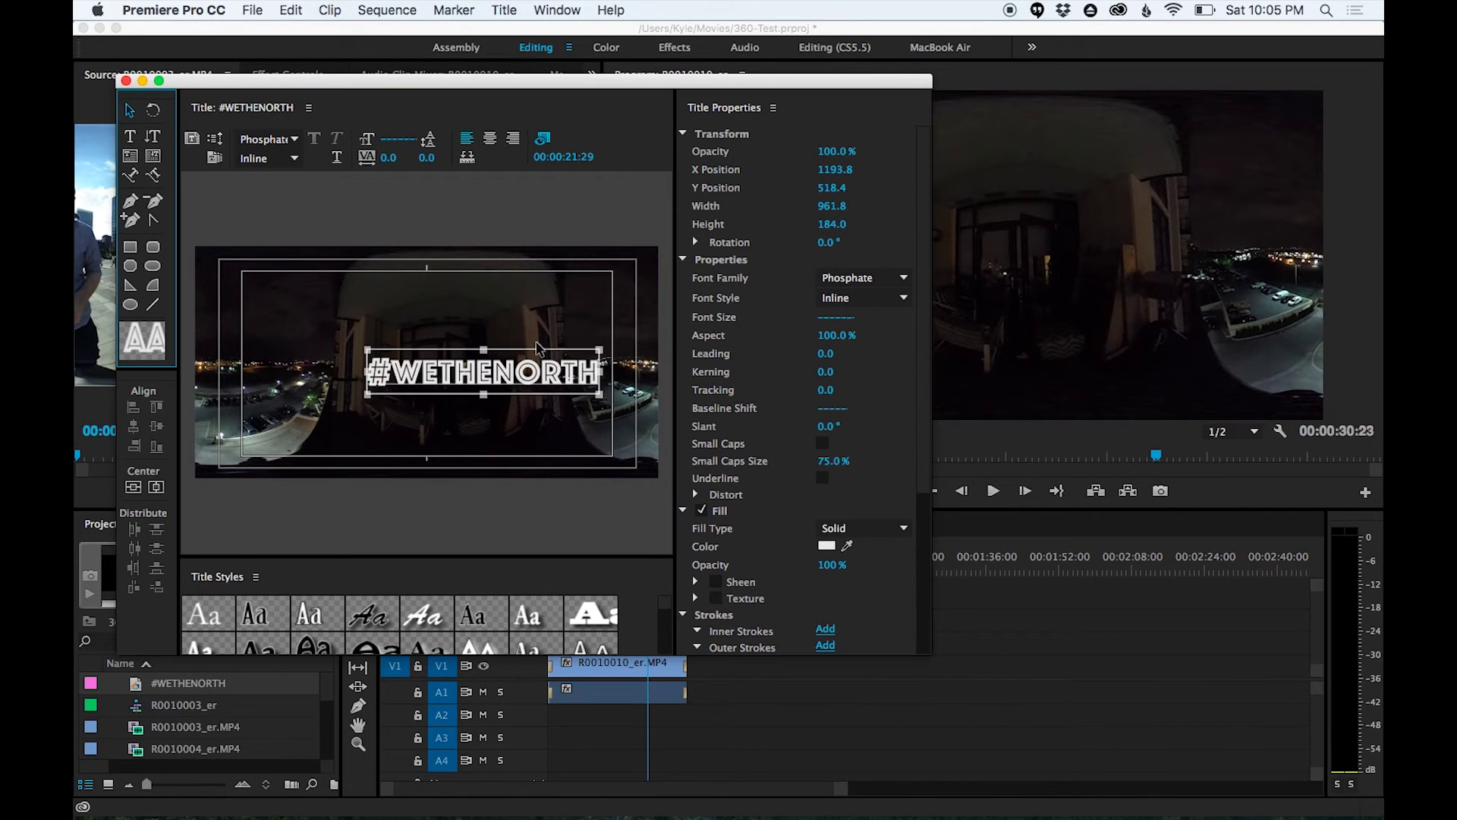
left_click_drag(513, 355, 456, 374)
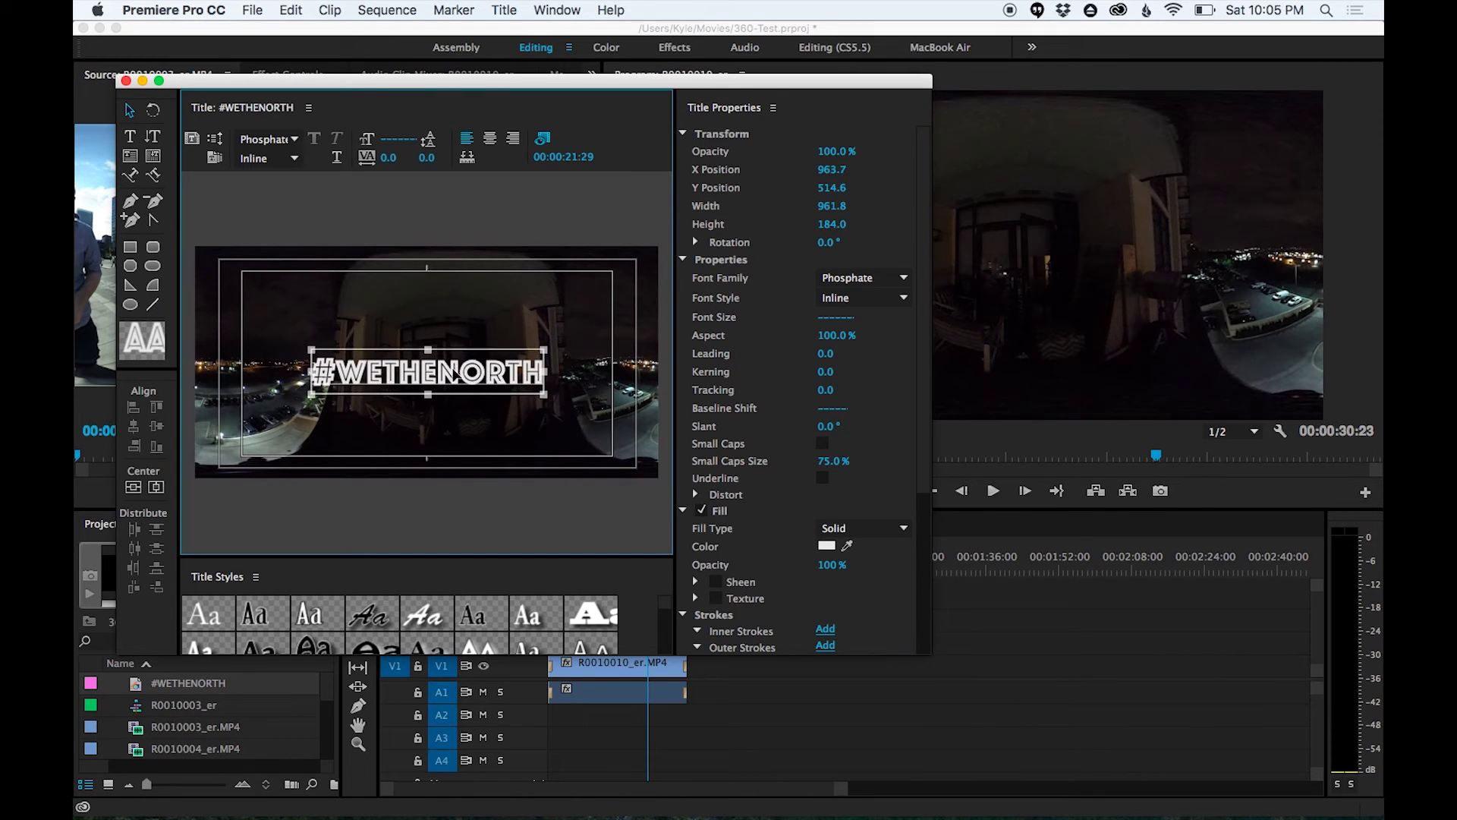
left_click(133, 487)
left_click(156, 486)
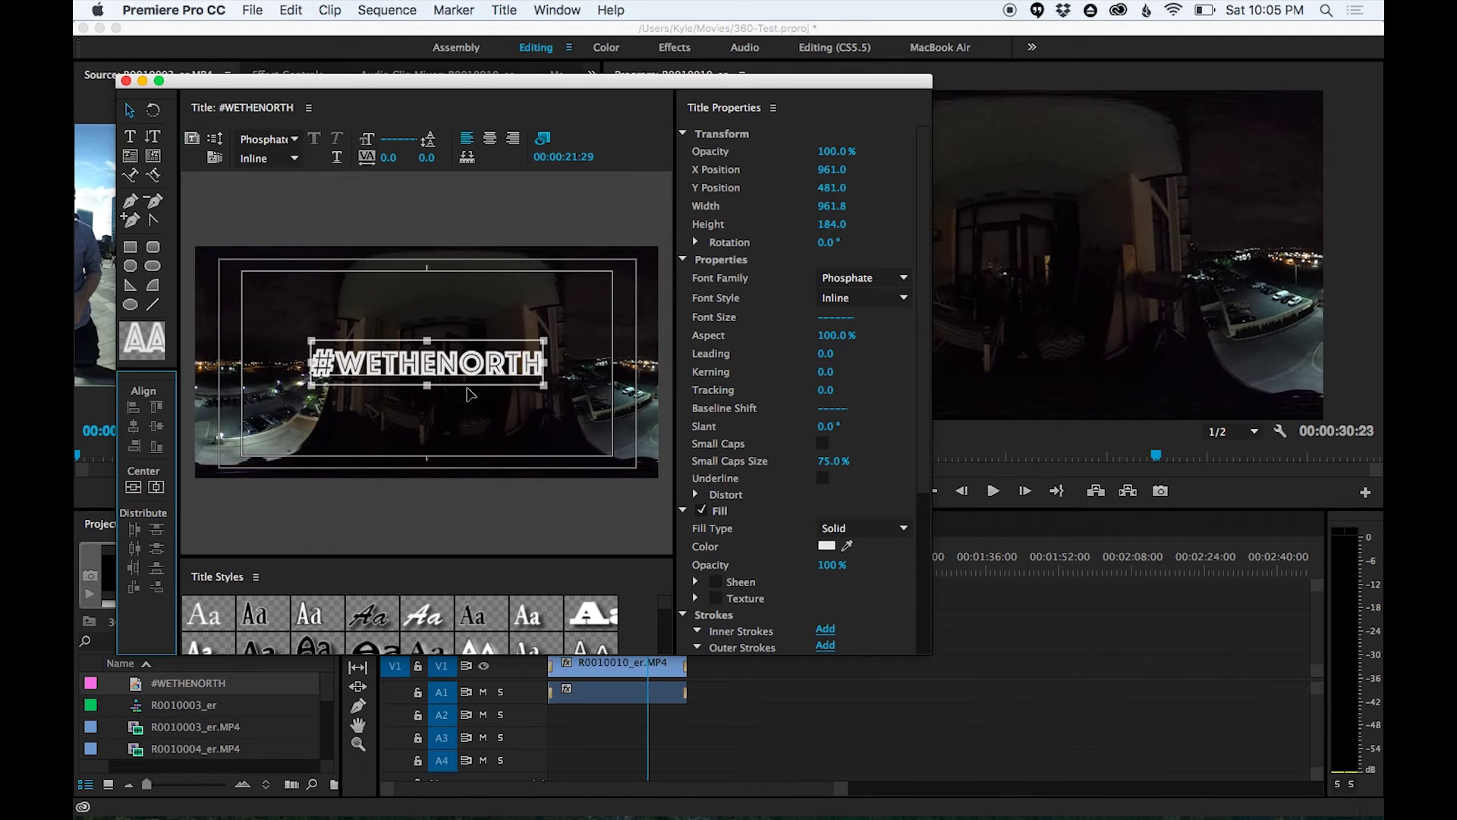
left_click(126, 82)
left_click_drag(177, 689, 560, 643)
- Duplicate the title onto the track above and shift the lower title left across the seam
left_click(559, 576)
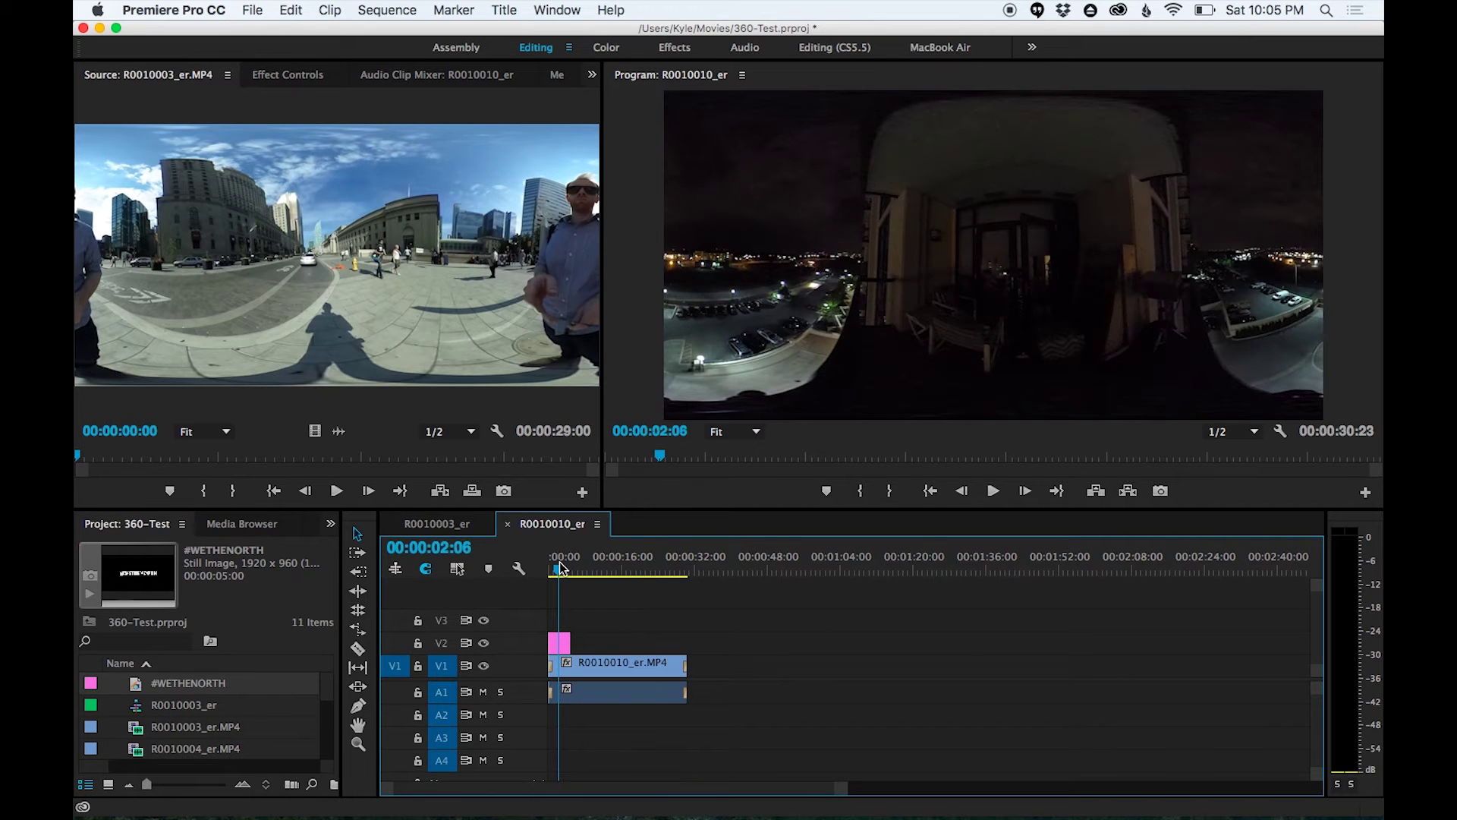
key("=")
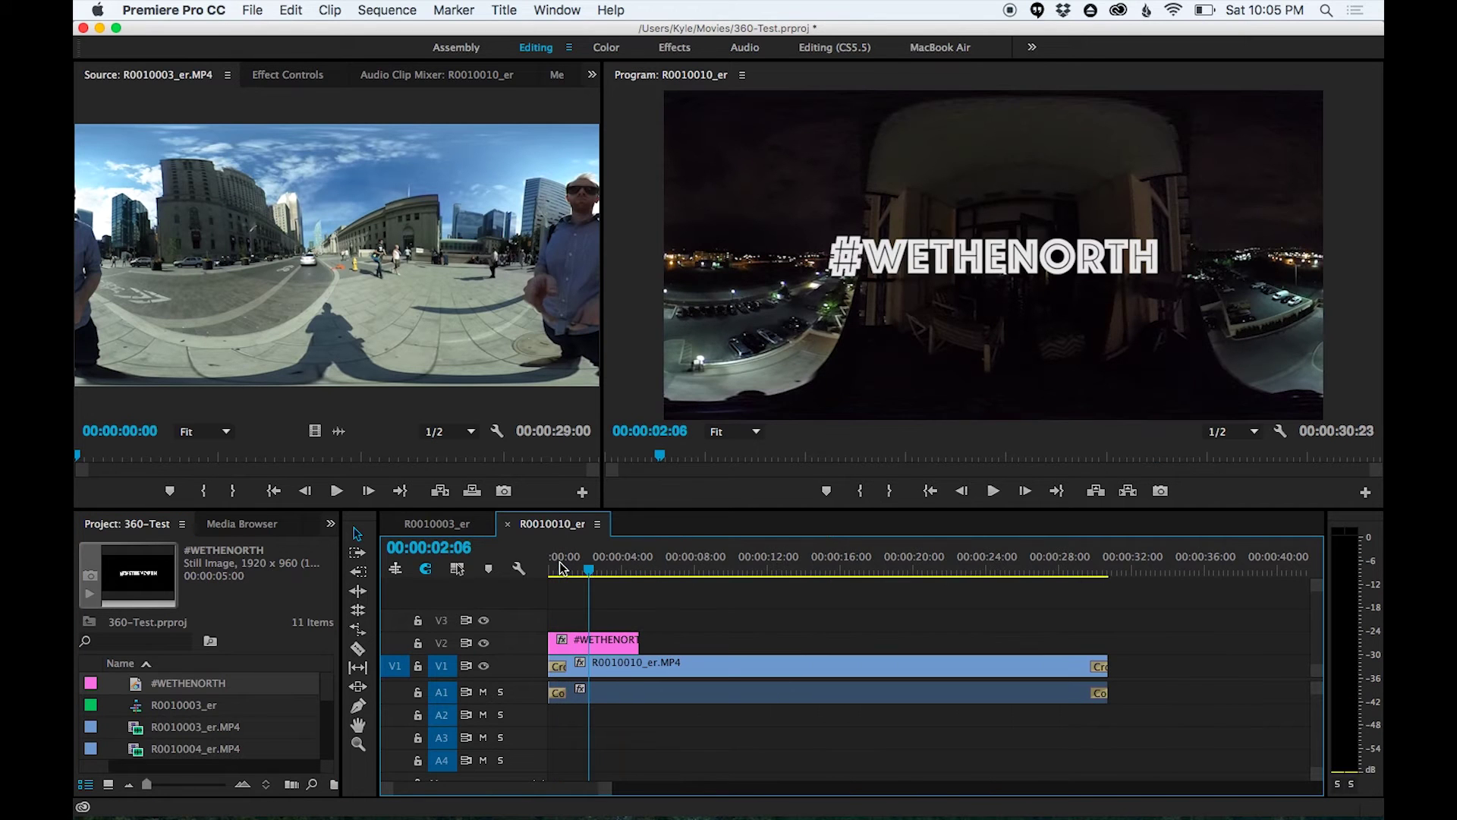
left_click(599, 645)
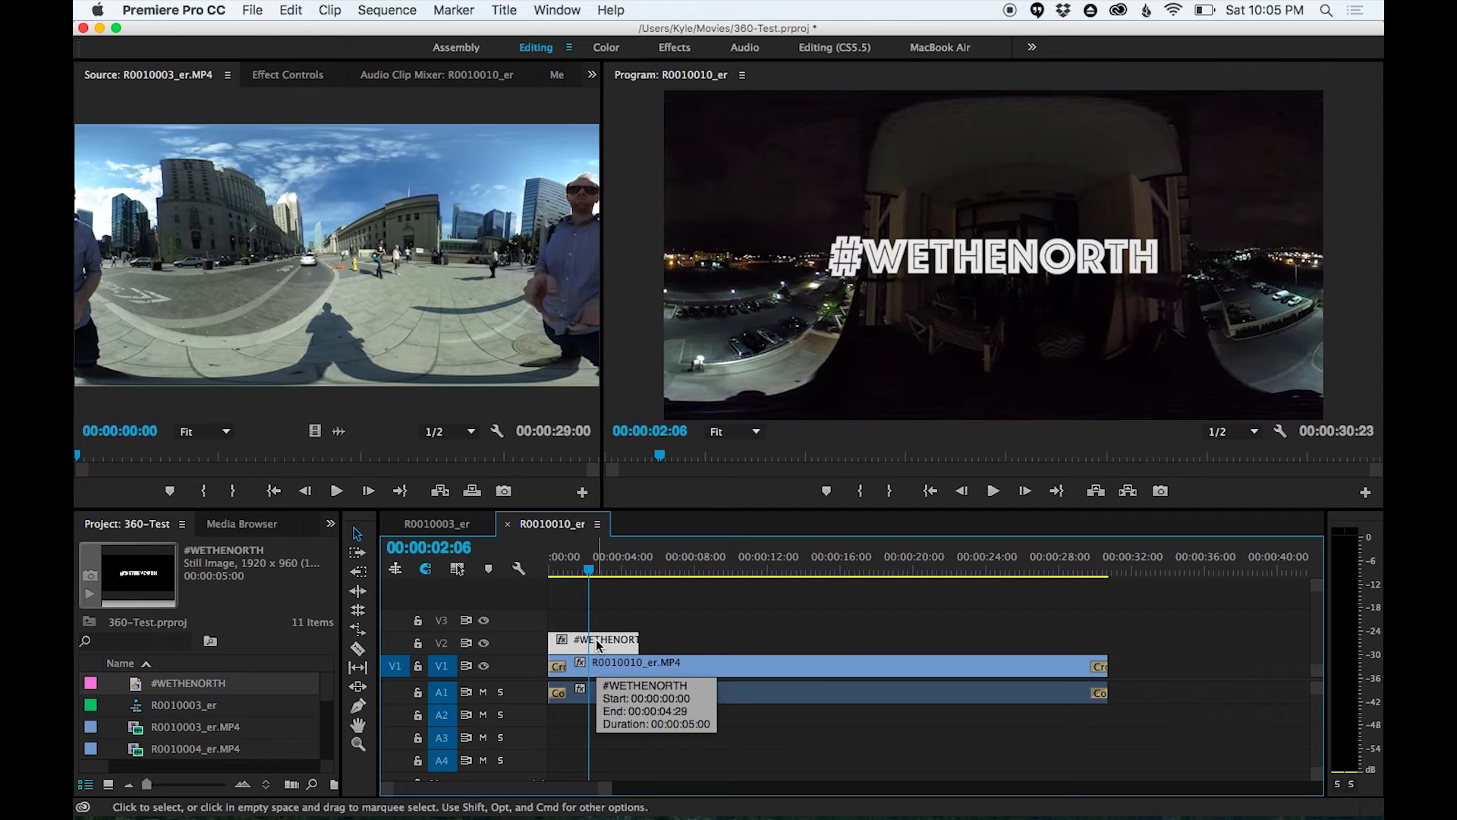
left_click_drag(598, 644, 599, 618)
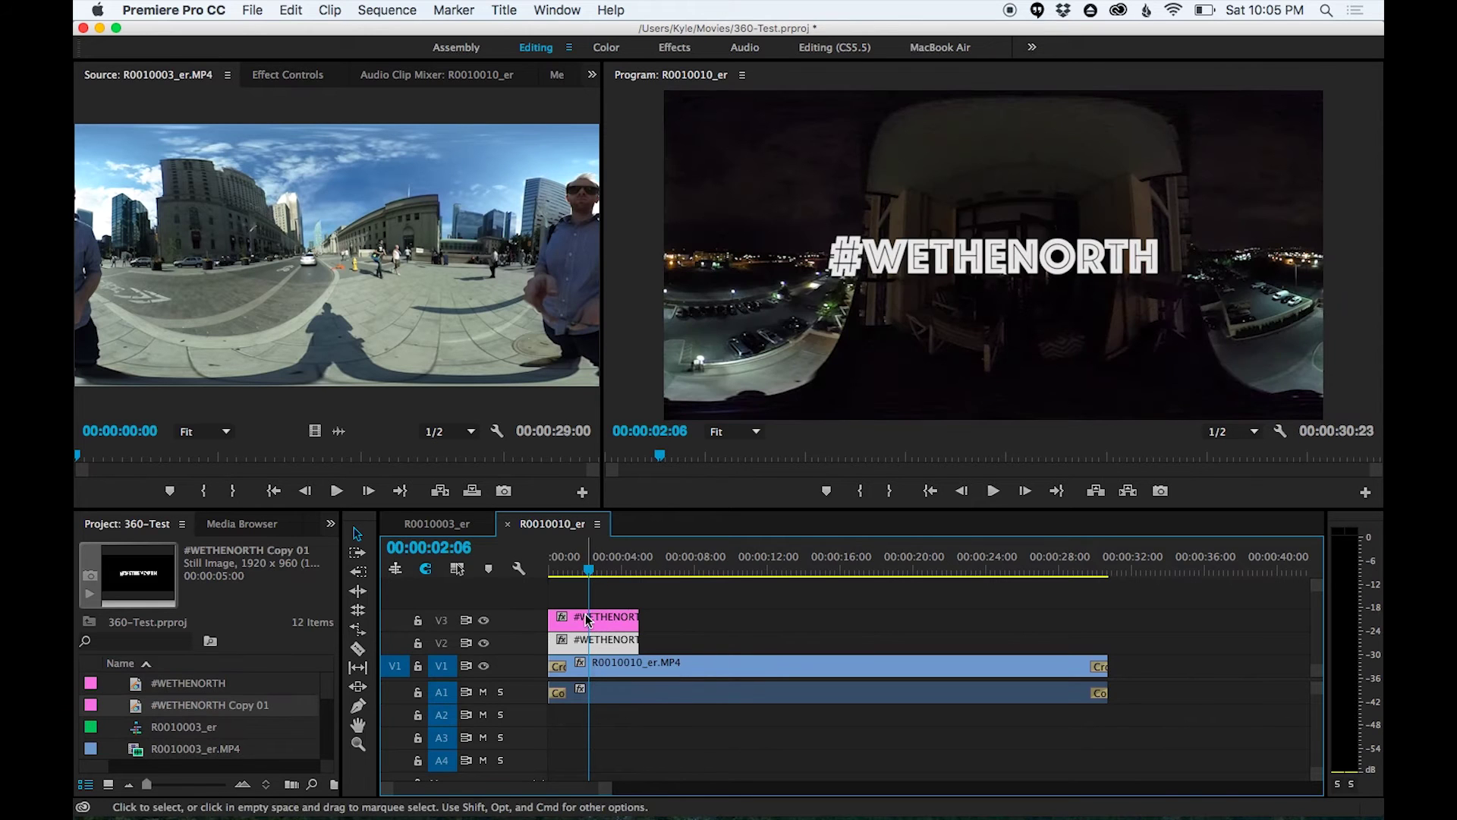
left_click(596, 640)
key("shift+5")
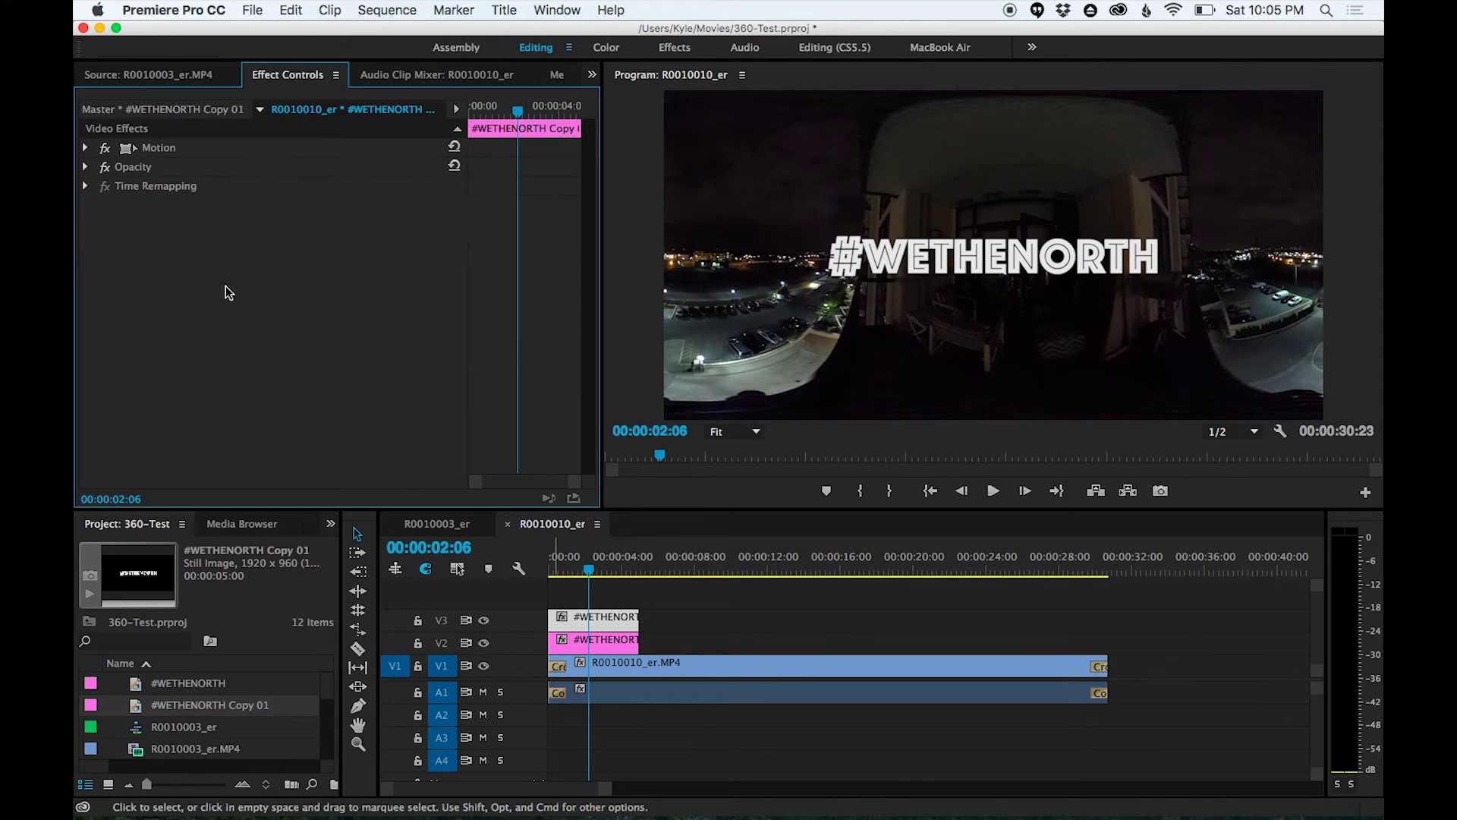
left_click(86, 148)
left_click_drag(283, 171, 89, 171)
- Slide the upper title right to X 1876 and extend both titles to the footage's end
left_click(597, 617)
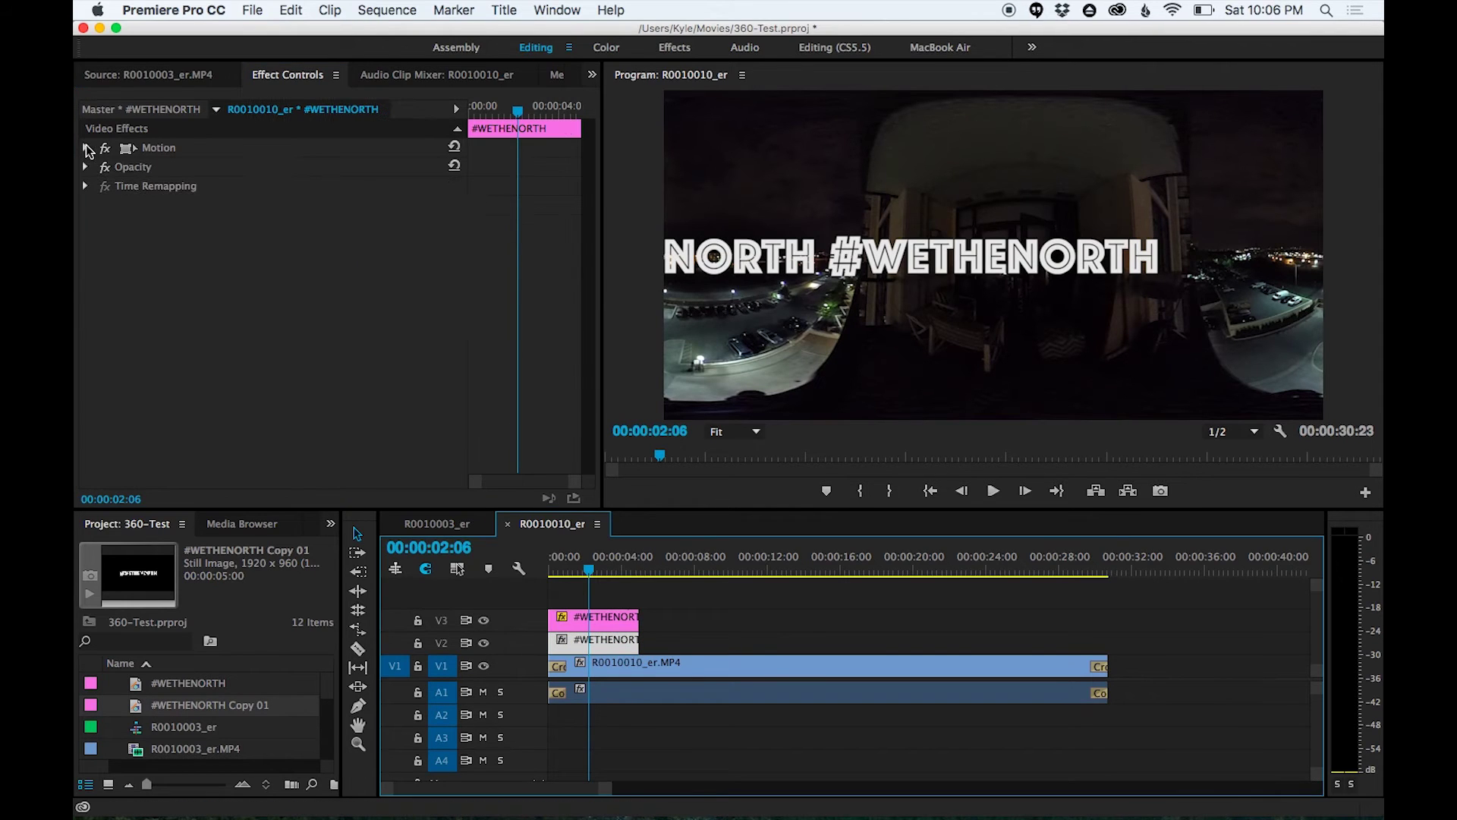
left_click_drag(295, 173, 383, 173)
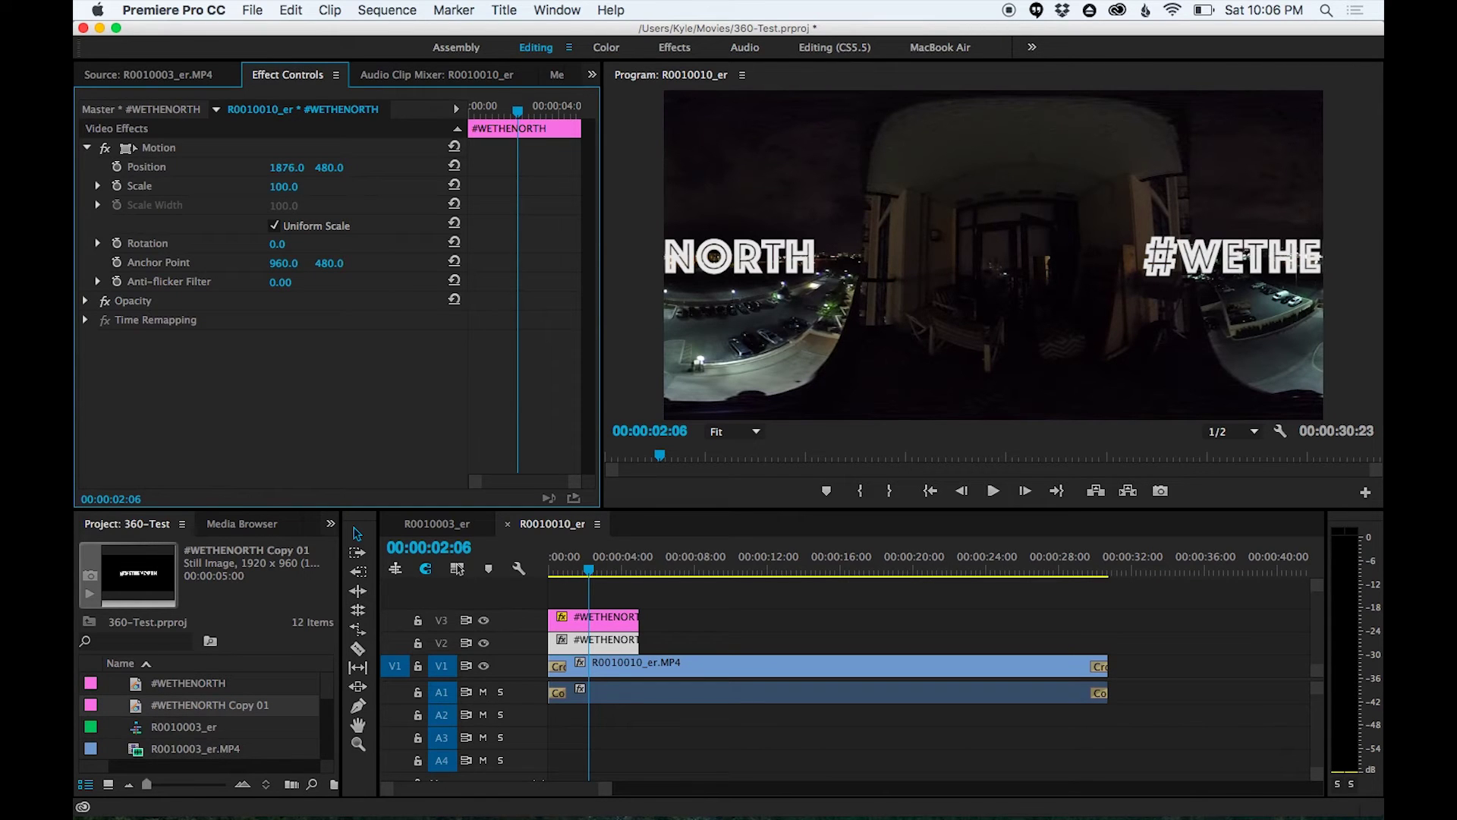
left_click_drag(638, 618, 1112, 644)
left_click_drag(638, 641, 1112, 632)
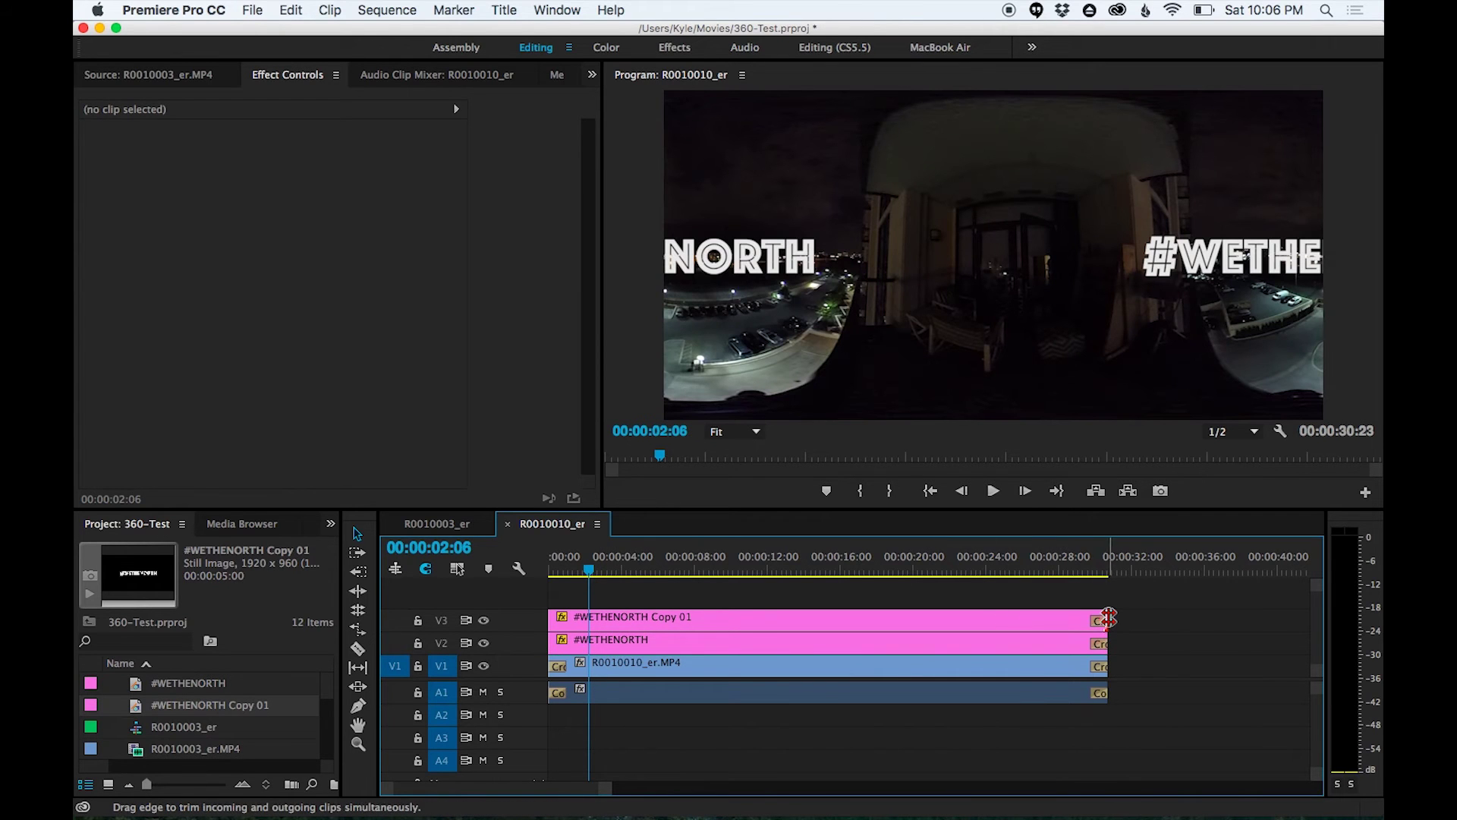
- Add default transitions to the starts of both title clips
left_click(549, 620)
key("super+d")
left_click(550, 642)
key("super+d")
- Export R0010010_er_1.mp4 as H.264 matching the source, VBR 2-pass at 16 Mbps
left_click(254, 10)
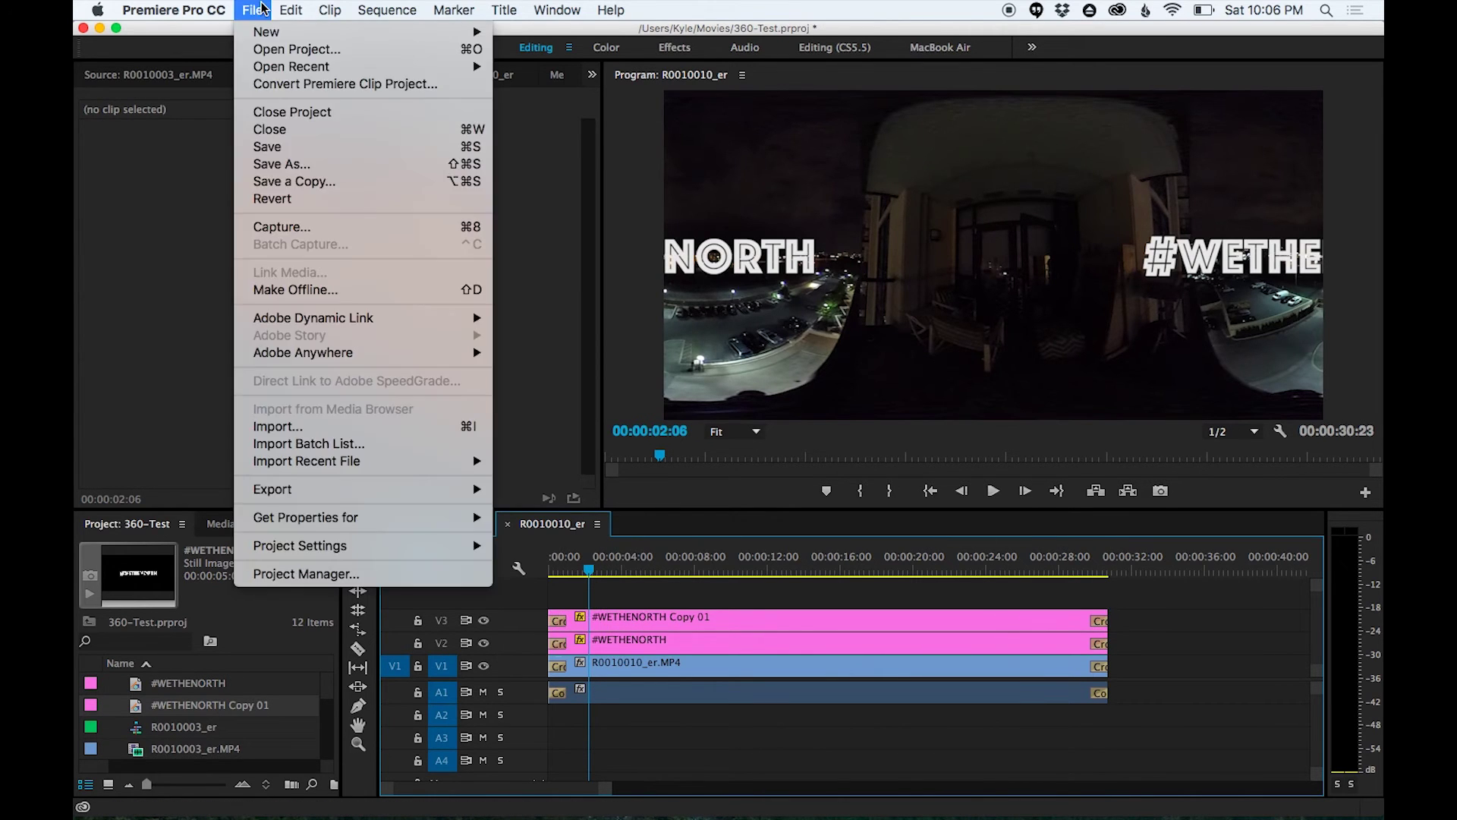
mouse_move(300, 489)
left_click(521, 494)
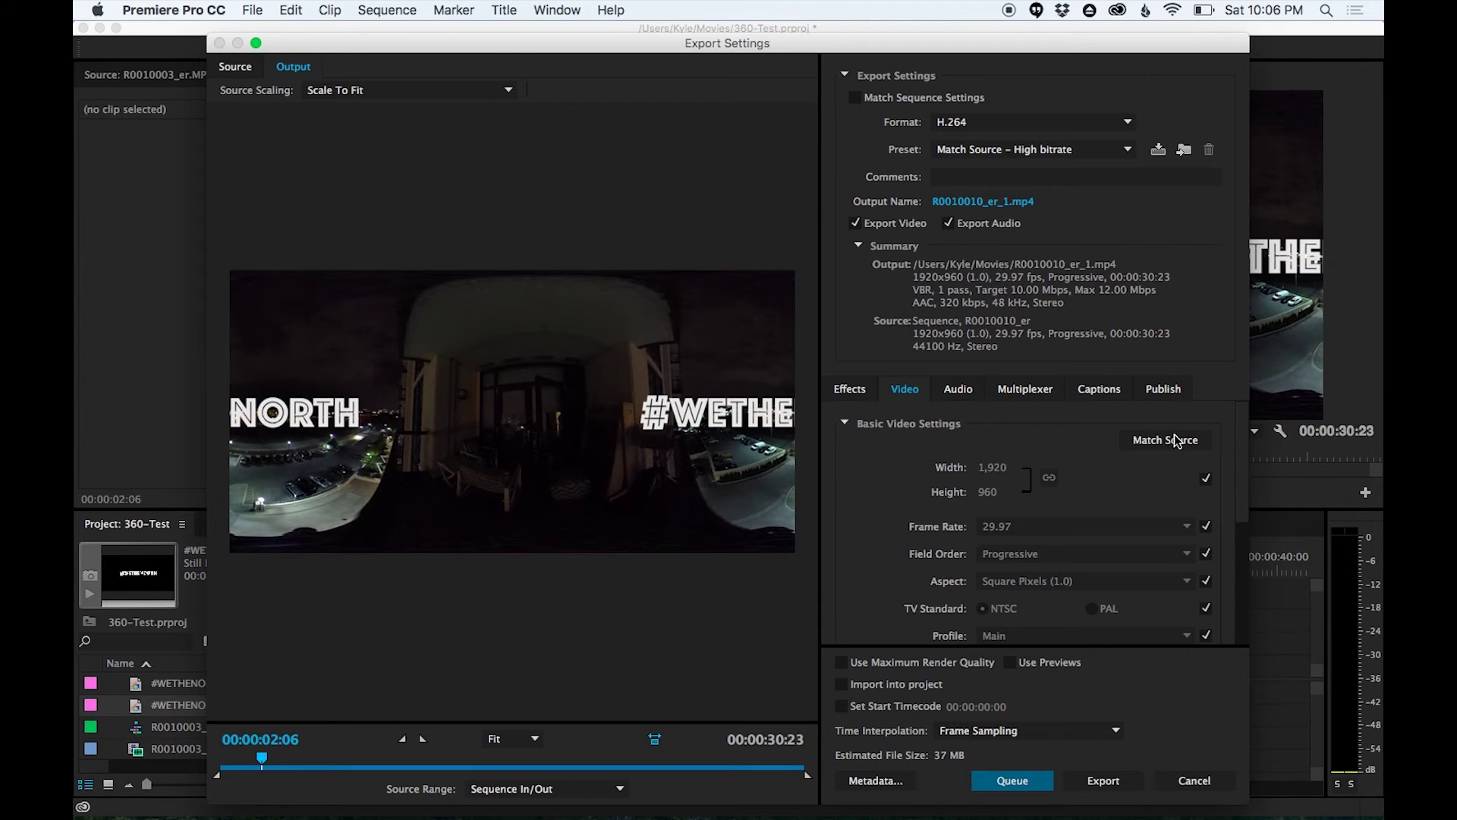
left_click(1174, 440)
scroll(1229, 500, "down", 5)
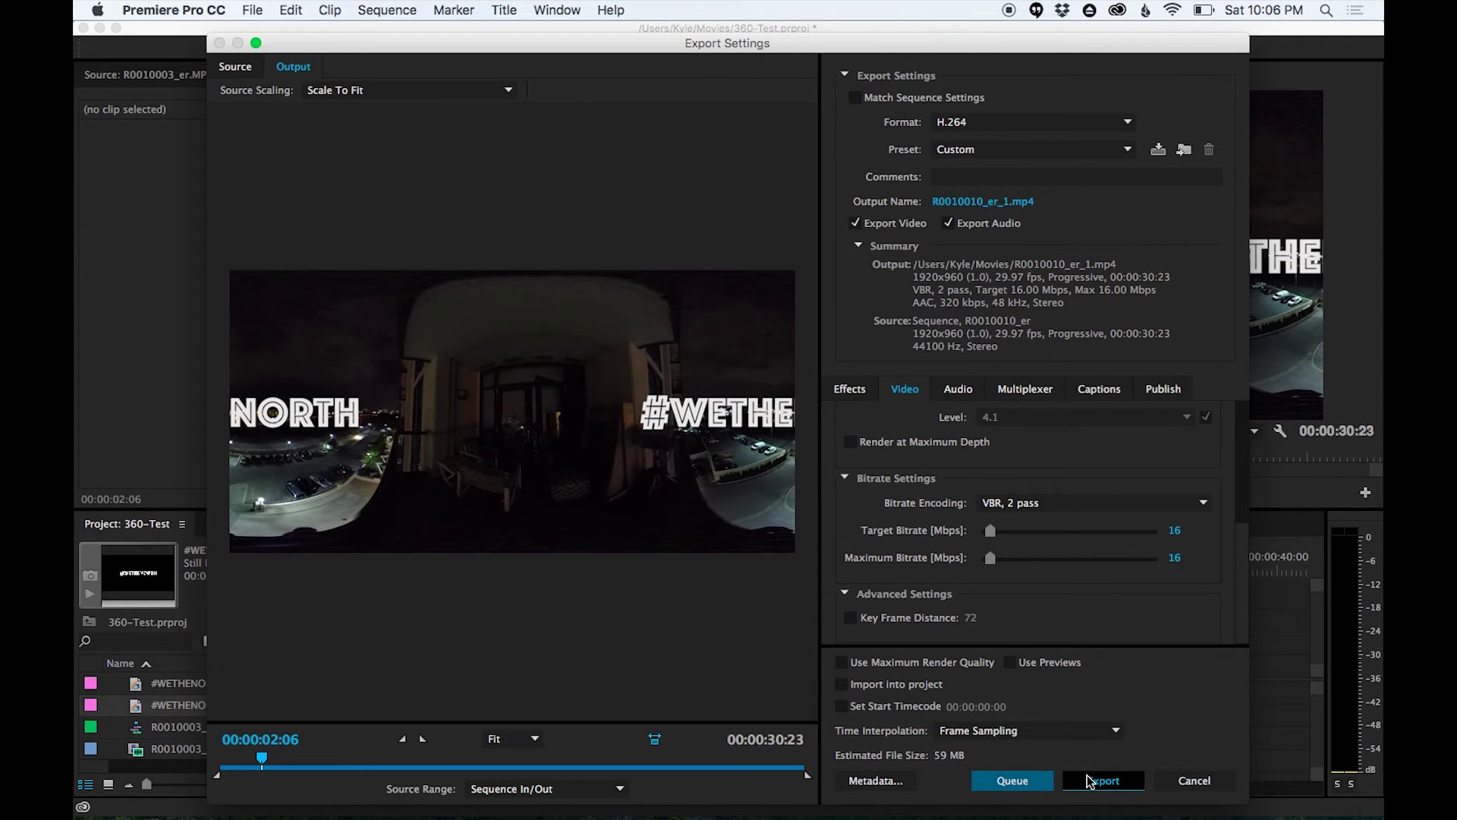
left_click(1090, 782)
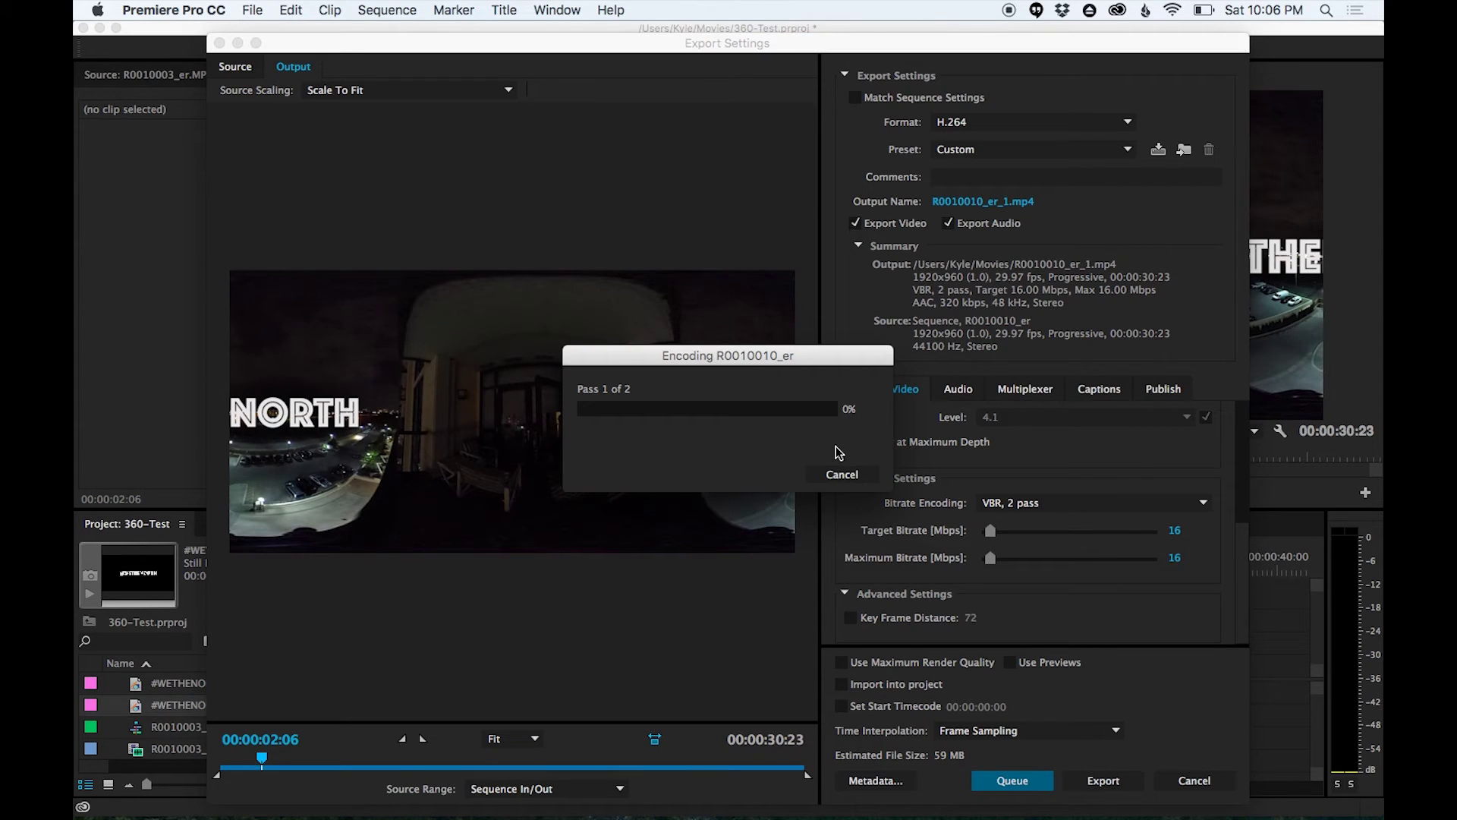
key("super+Tab")
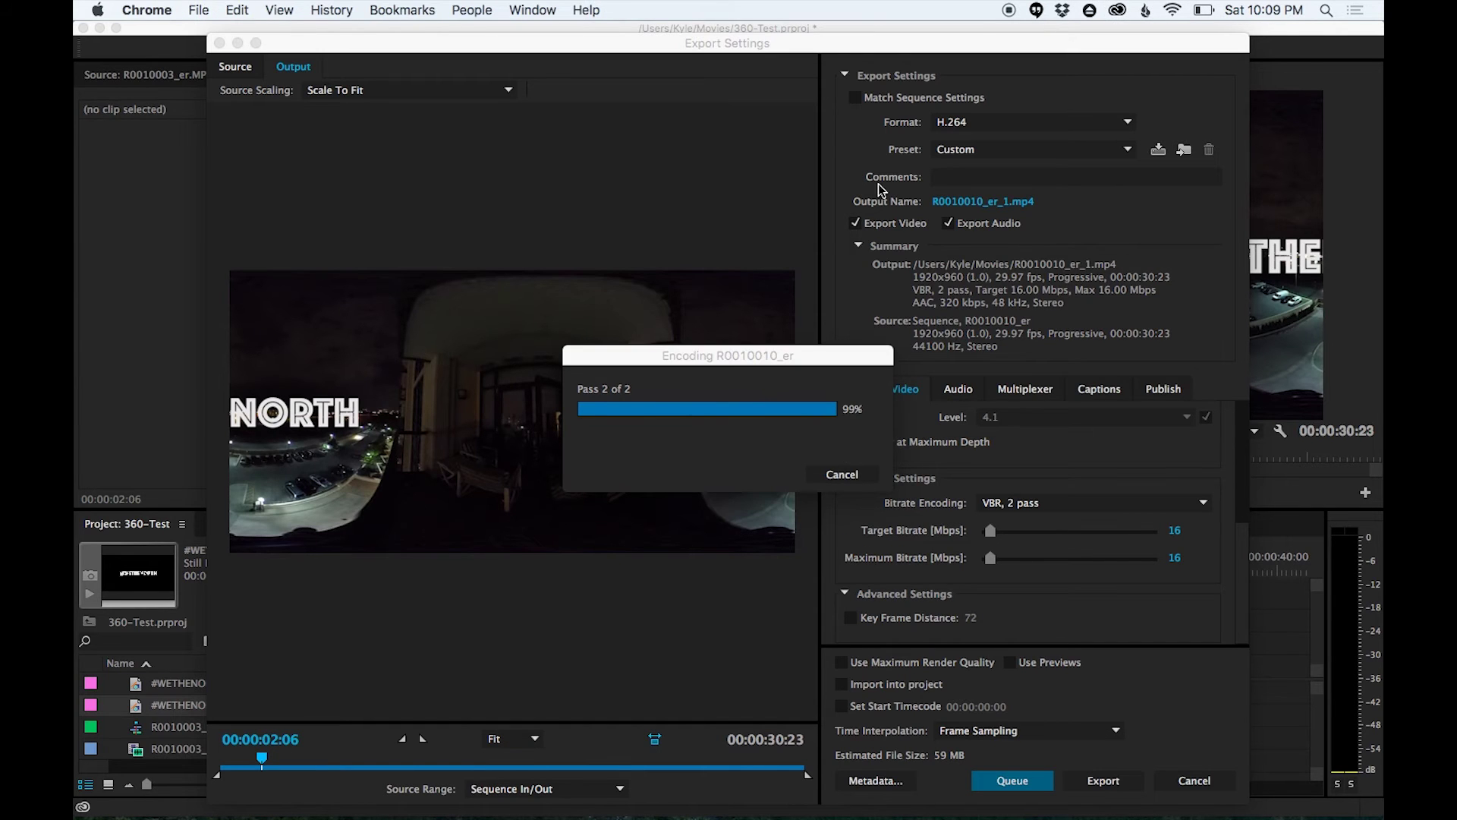
key("super+Tab")
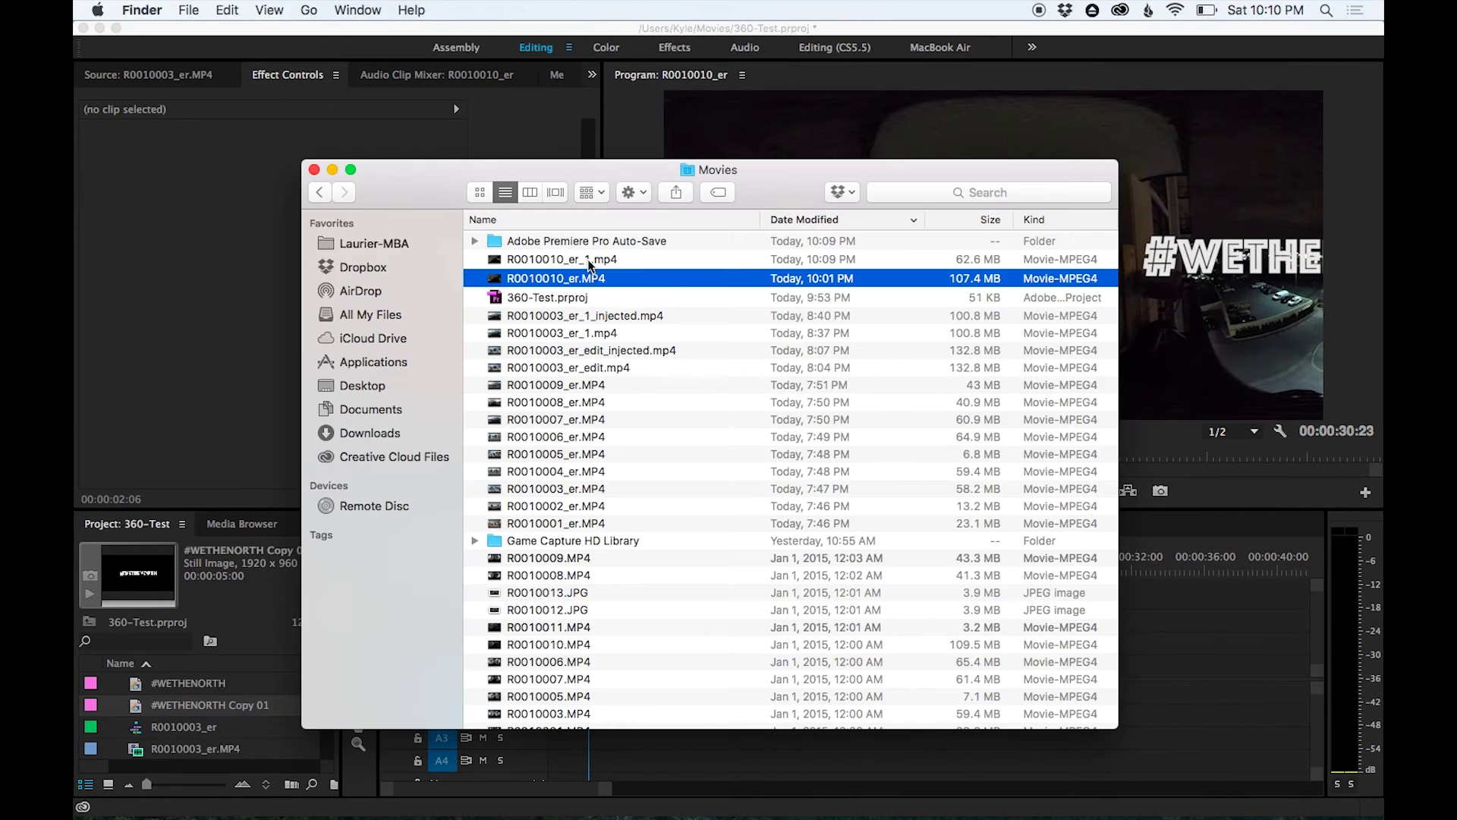
- Select R0010010_er_1.mp4 in Movies and launch Spatial Media Metadata Injector via Spotlight
left_click(590, 261)
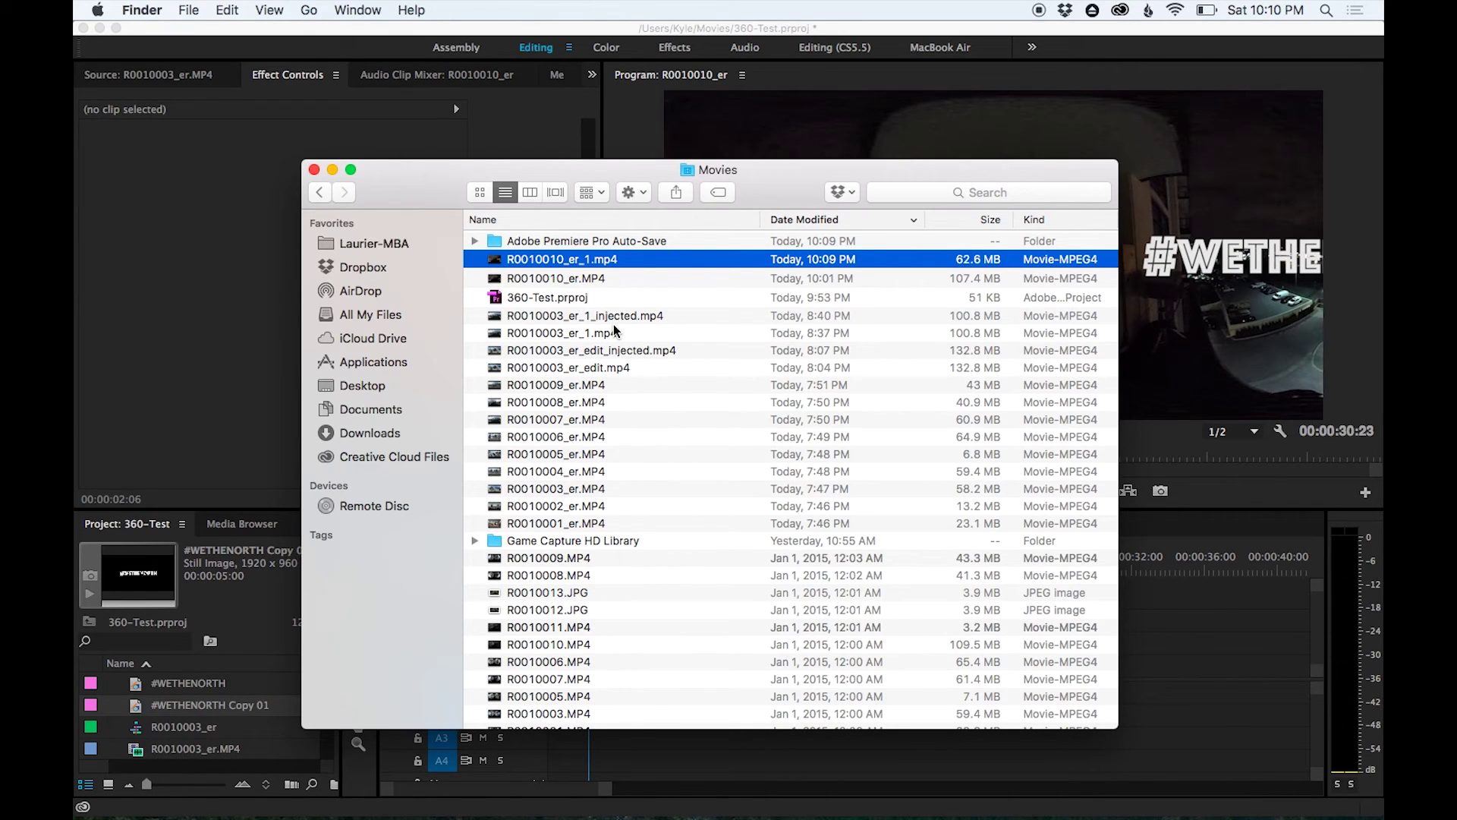
key("super+space")
type("in")
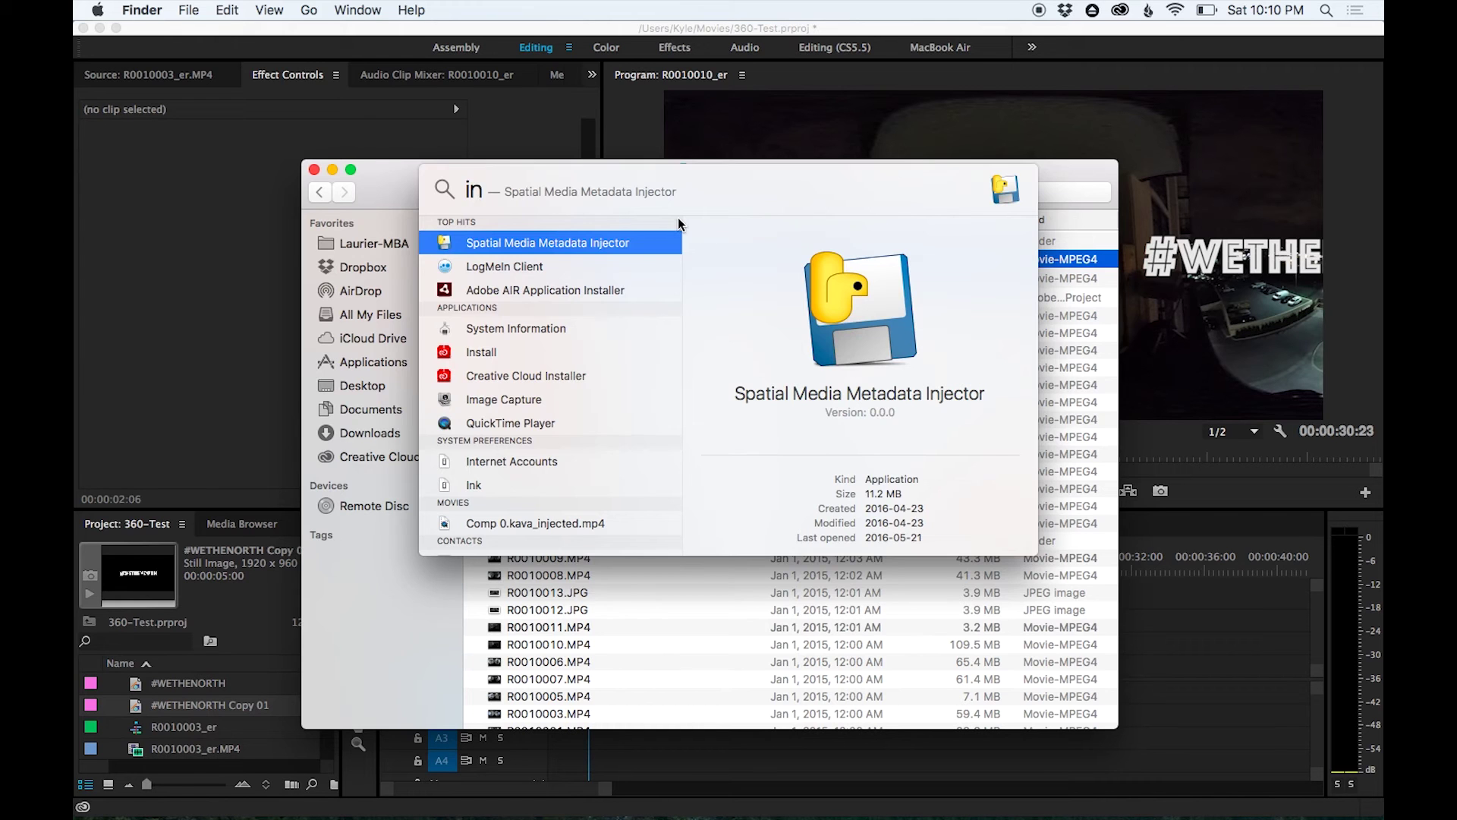
key("Return")
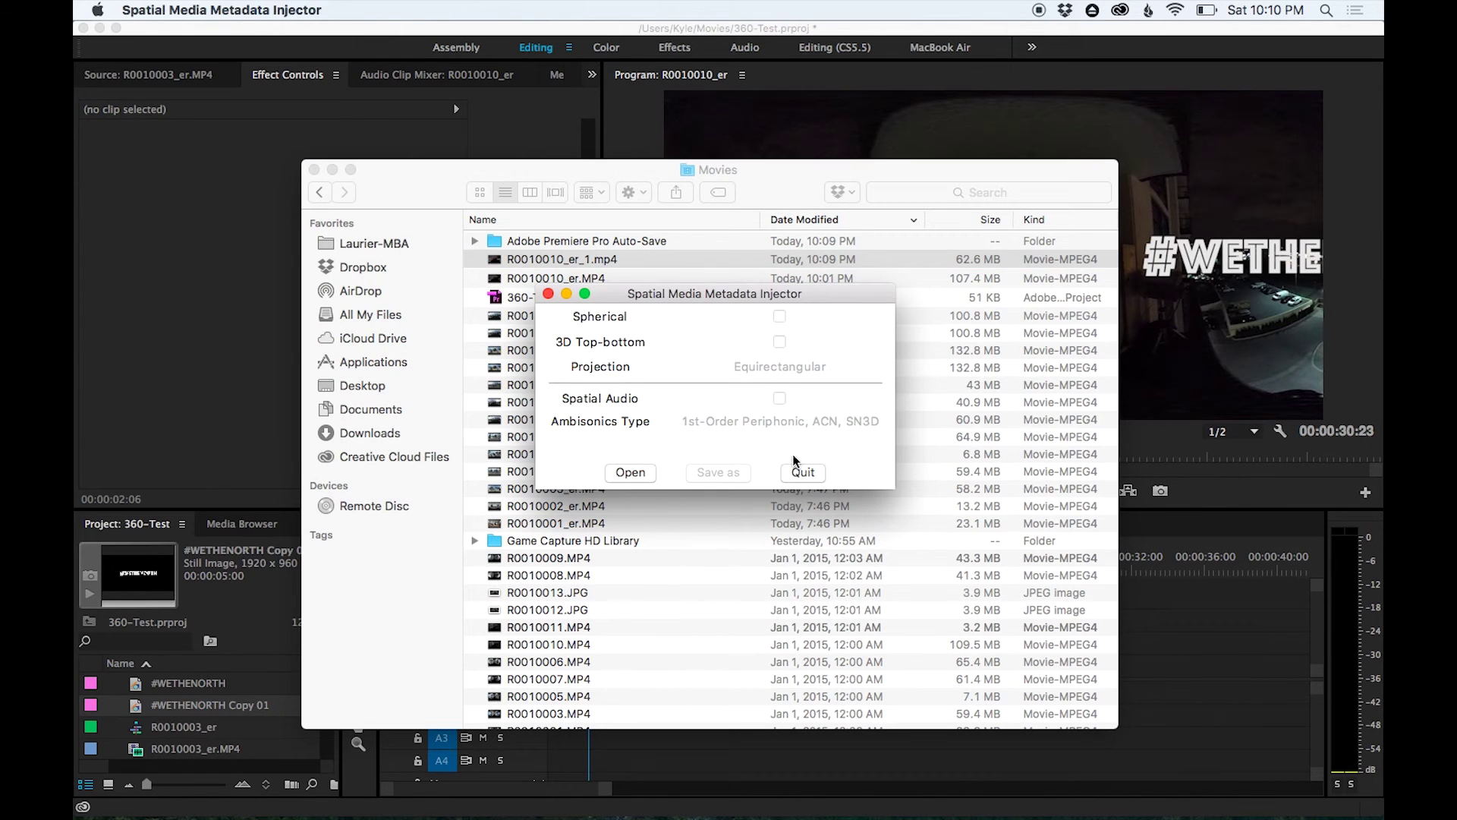
- Mark R0010010_er_1.mp4 as spherical and save it as R0010010_er_1_injected.mp4 in Movies, then quit the injector
left_click(654, 475)
key("Return")
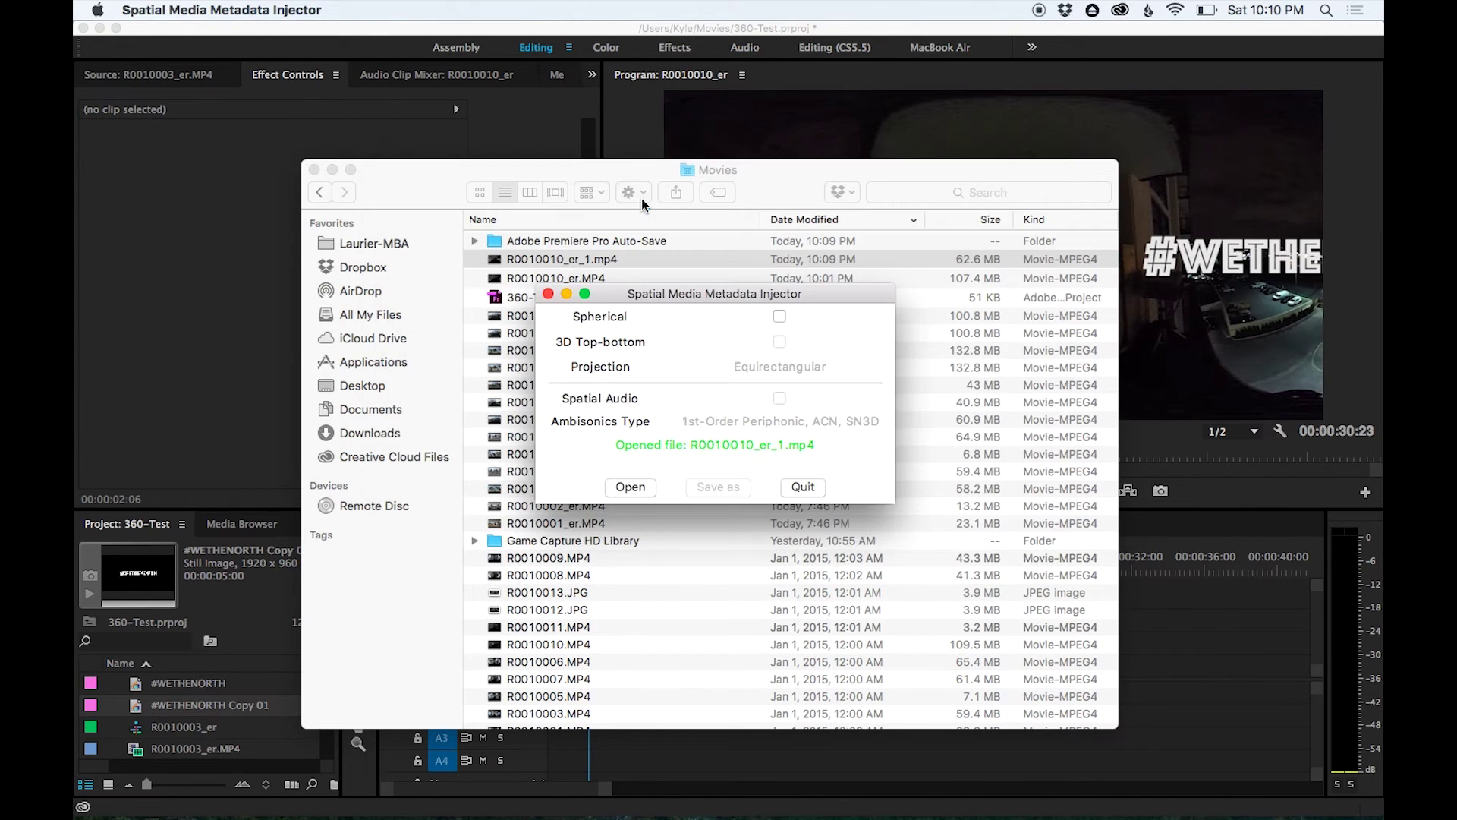
left_click(780, 317)
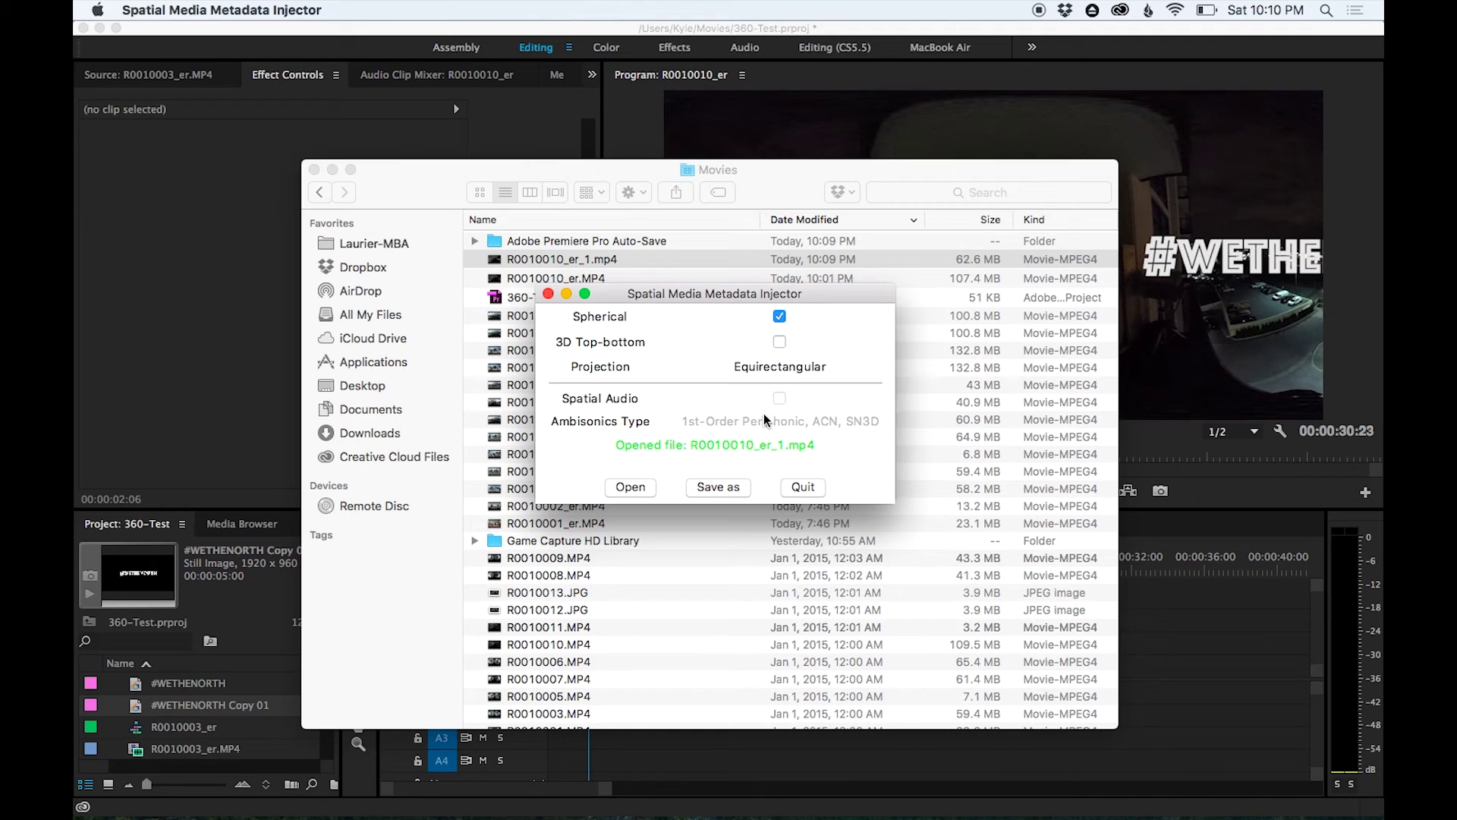
left_click(718, 486)
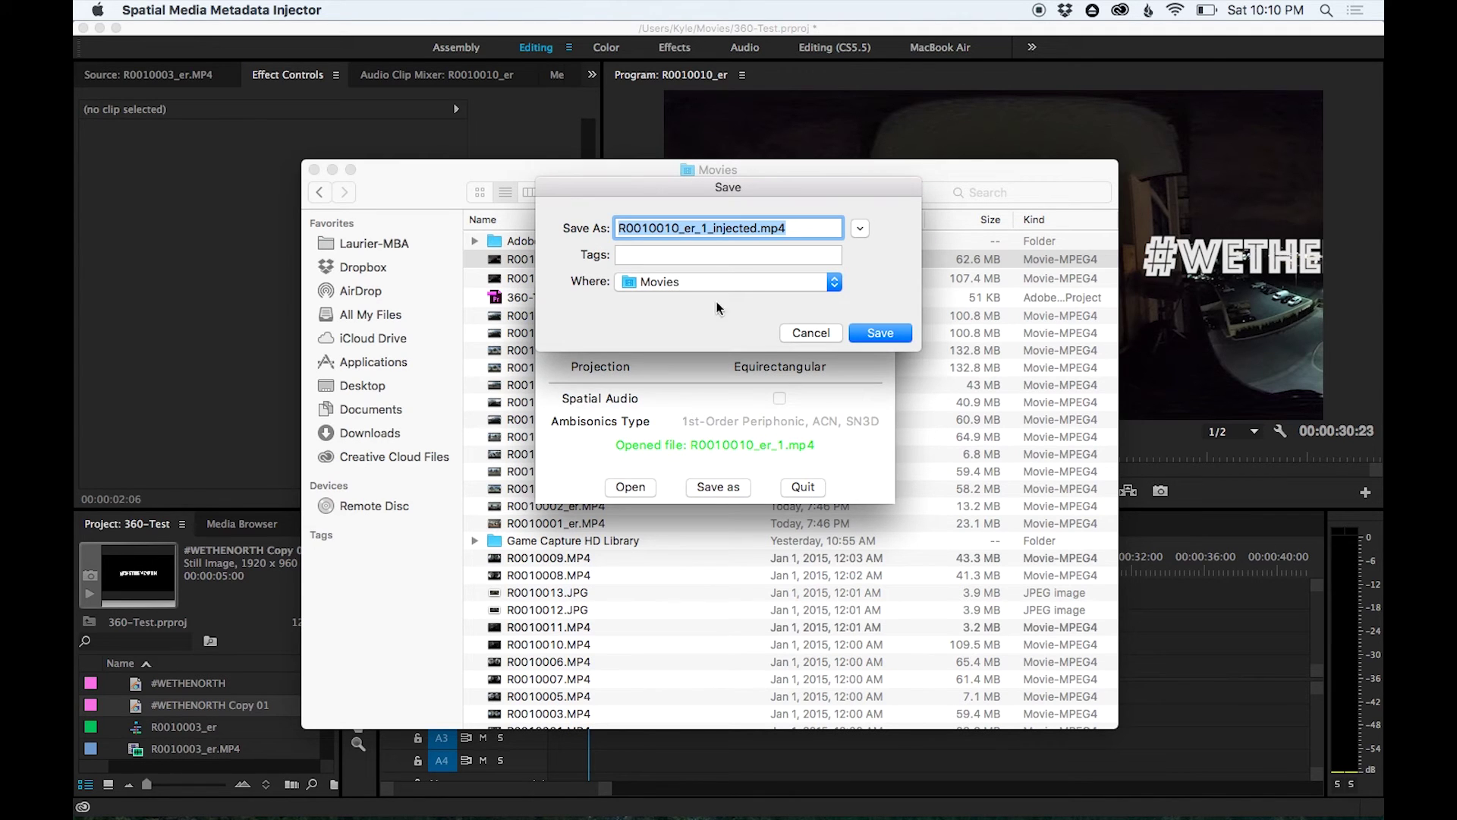
left_click(878, 330)
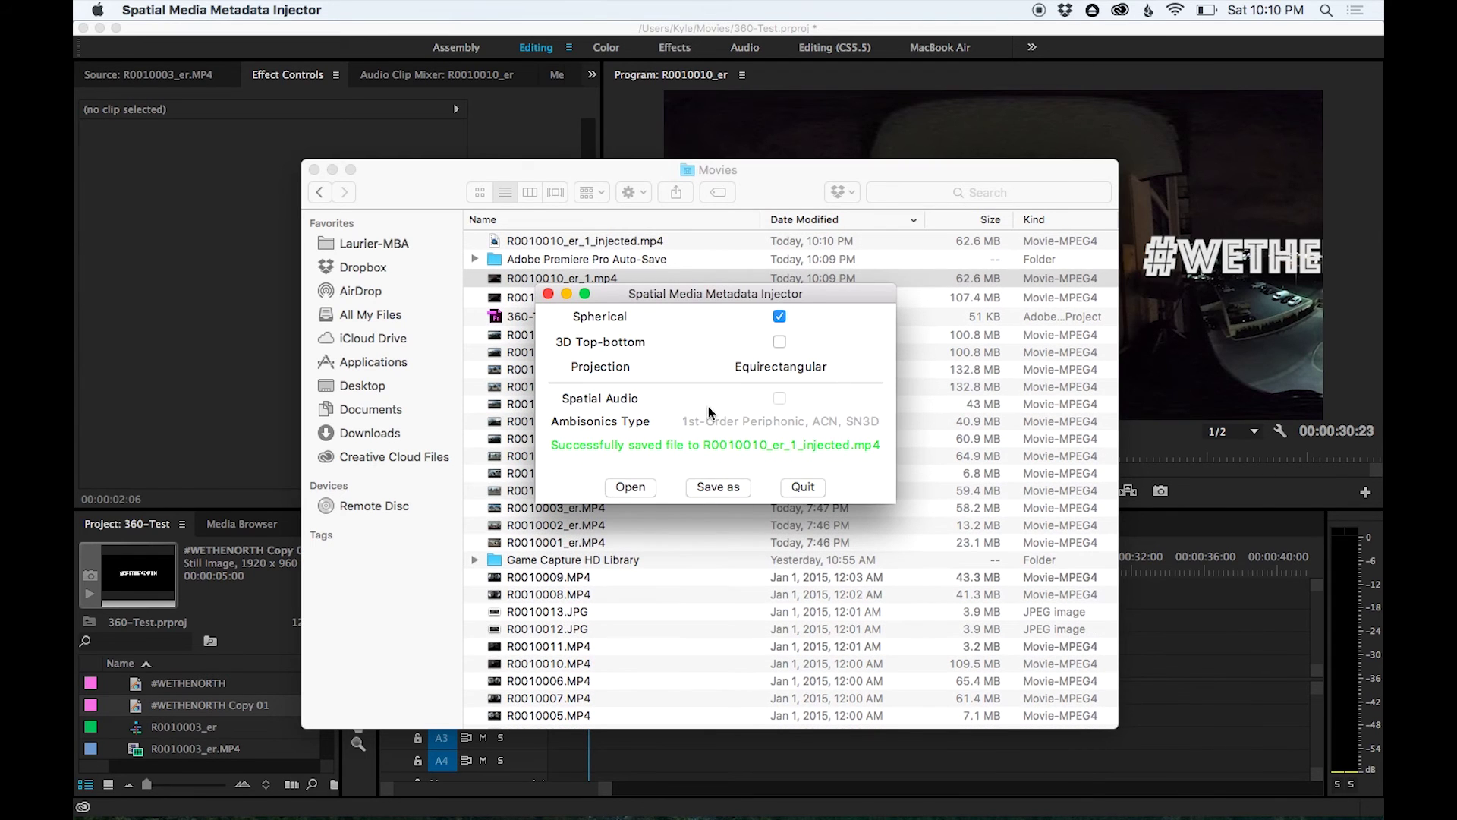
left_click(793, 486)
left_click(783, 386)
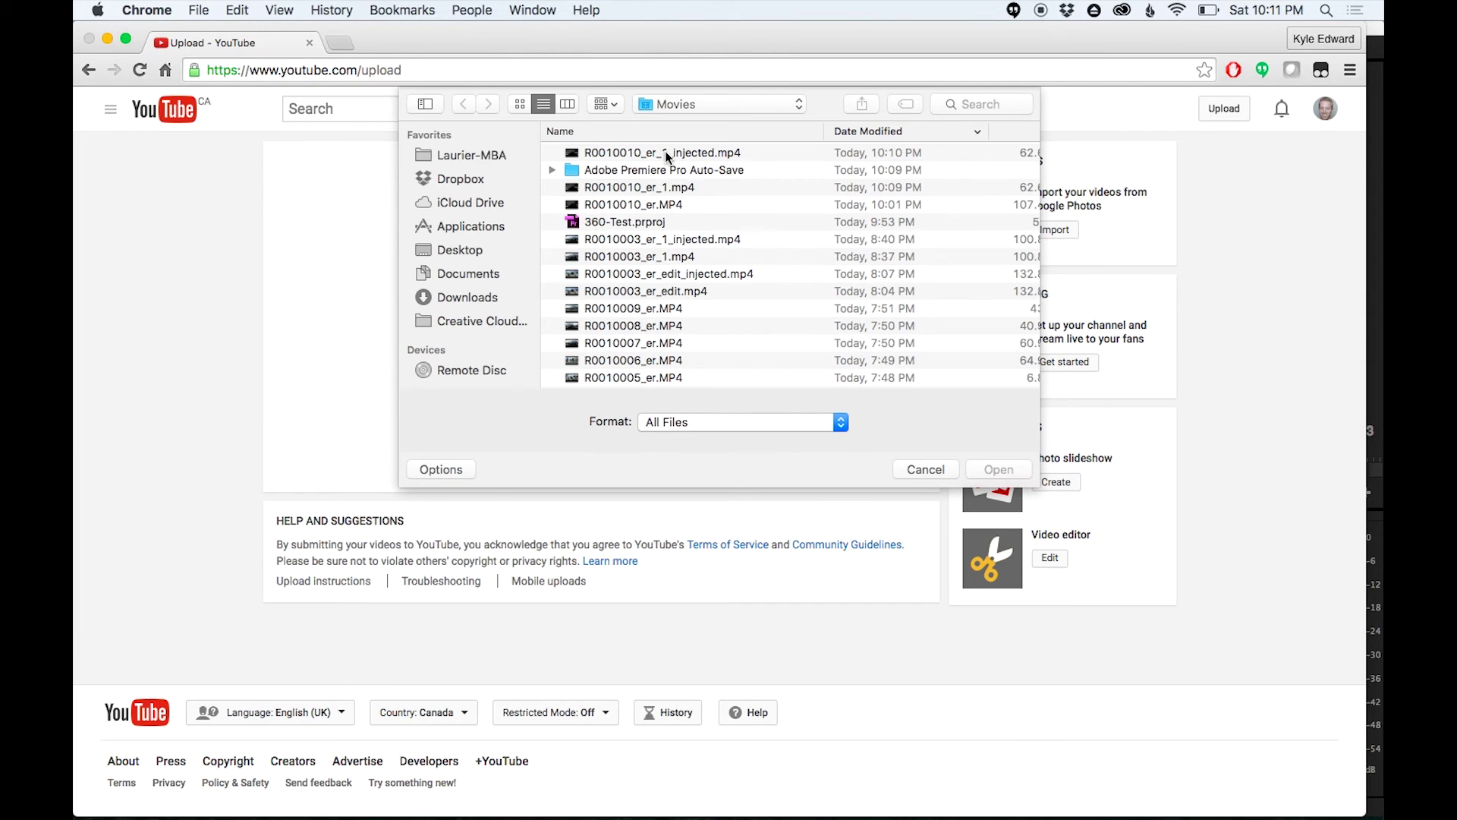
- Upload R0010010_er_1_injected.mp4 to YouTube as a private video and open its watch page
left_click(667, 152)
left_click(991, 471)
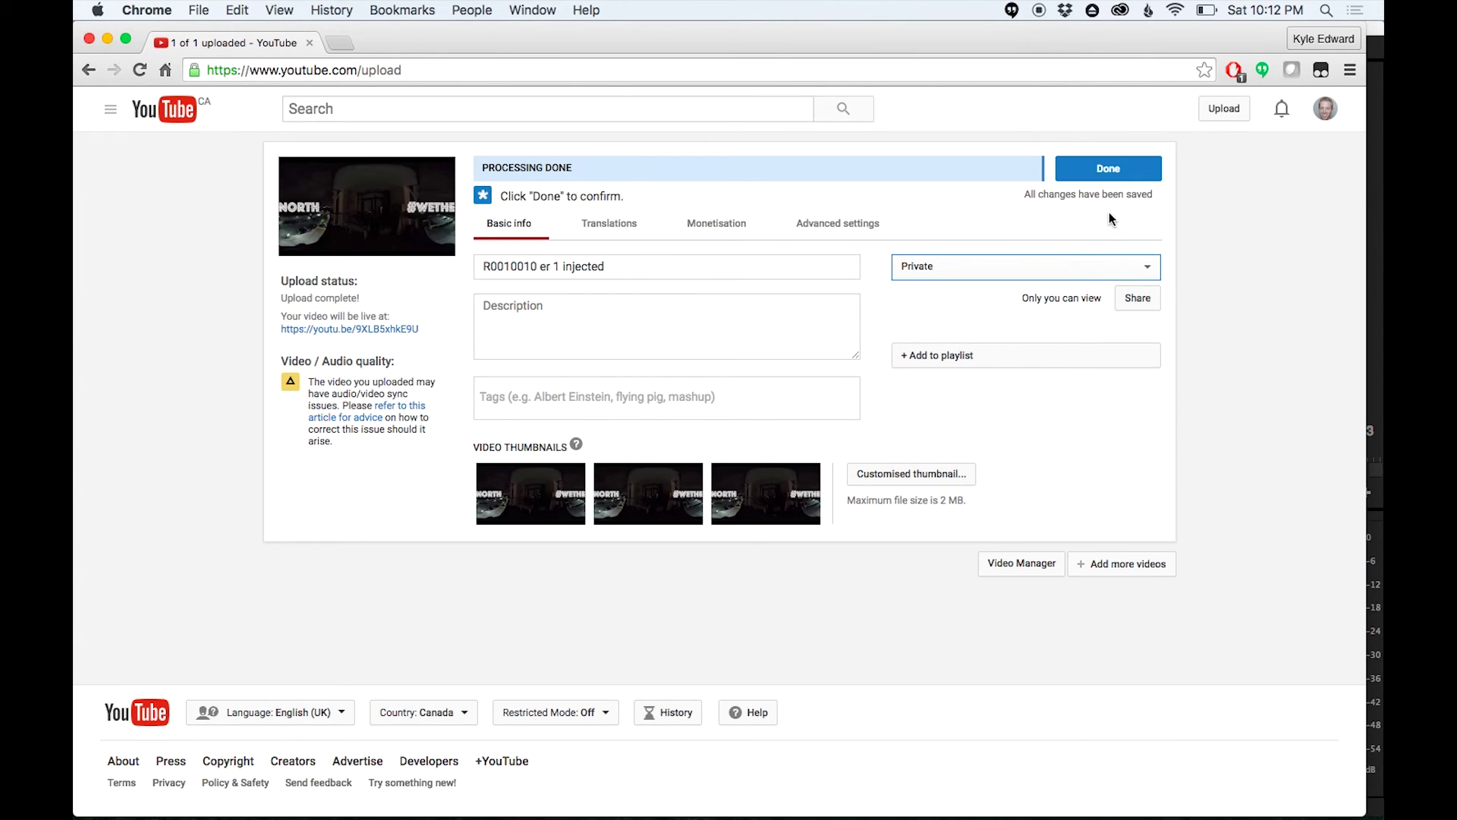
left_click(1108, 175)
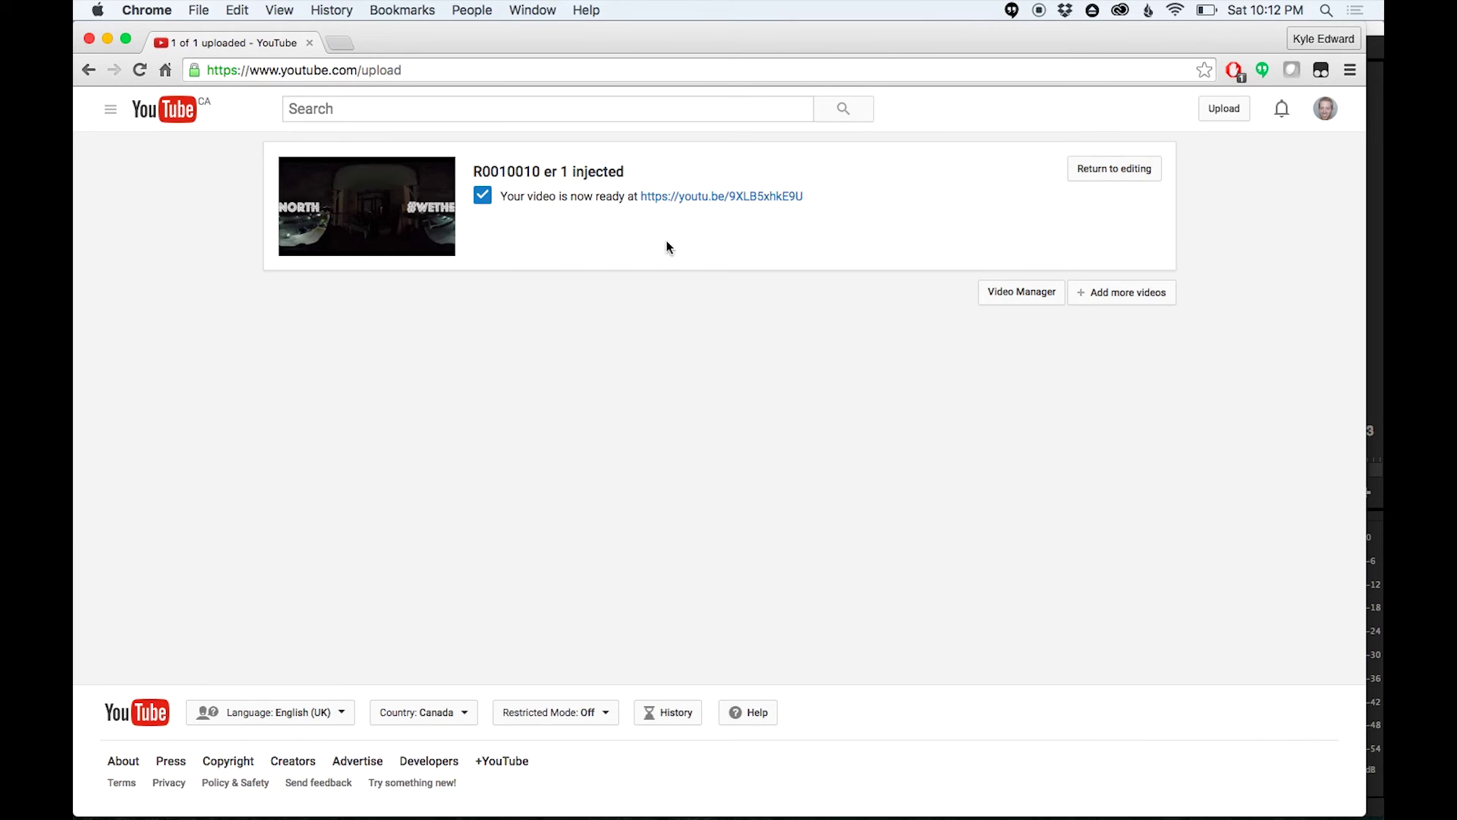
left_click(380, 204)
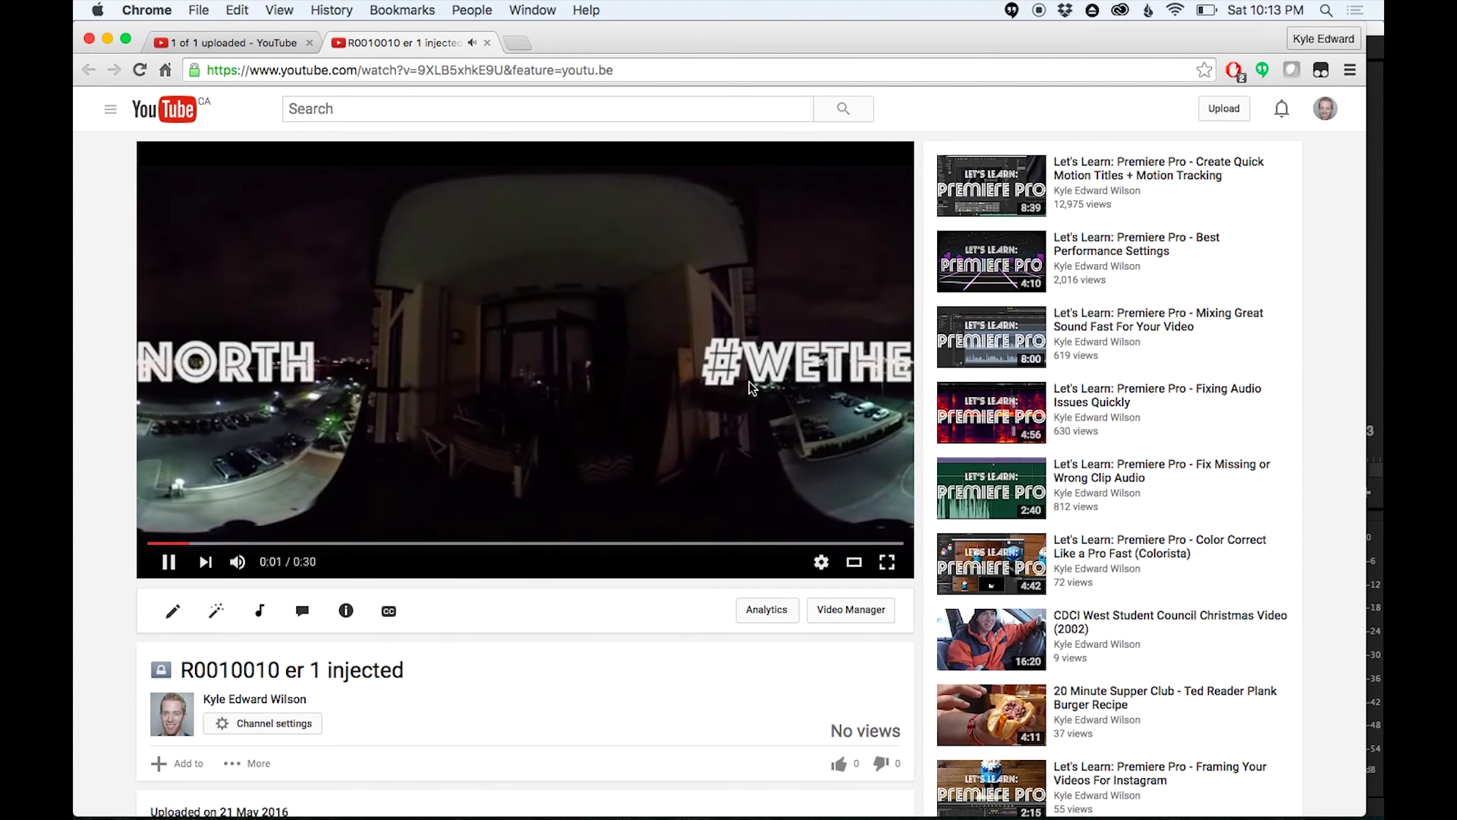
- Reload the watch page, pan the 360 view toward the #WETHE half, then open R0010003 er 1 injected
key("super+r")
key("super+r")
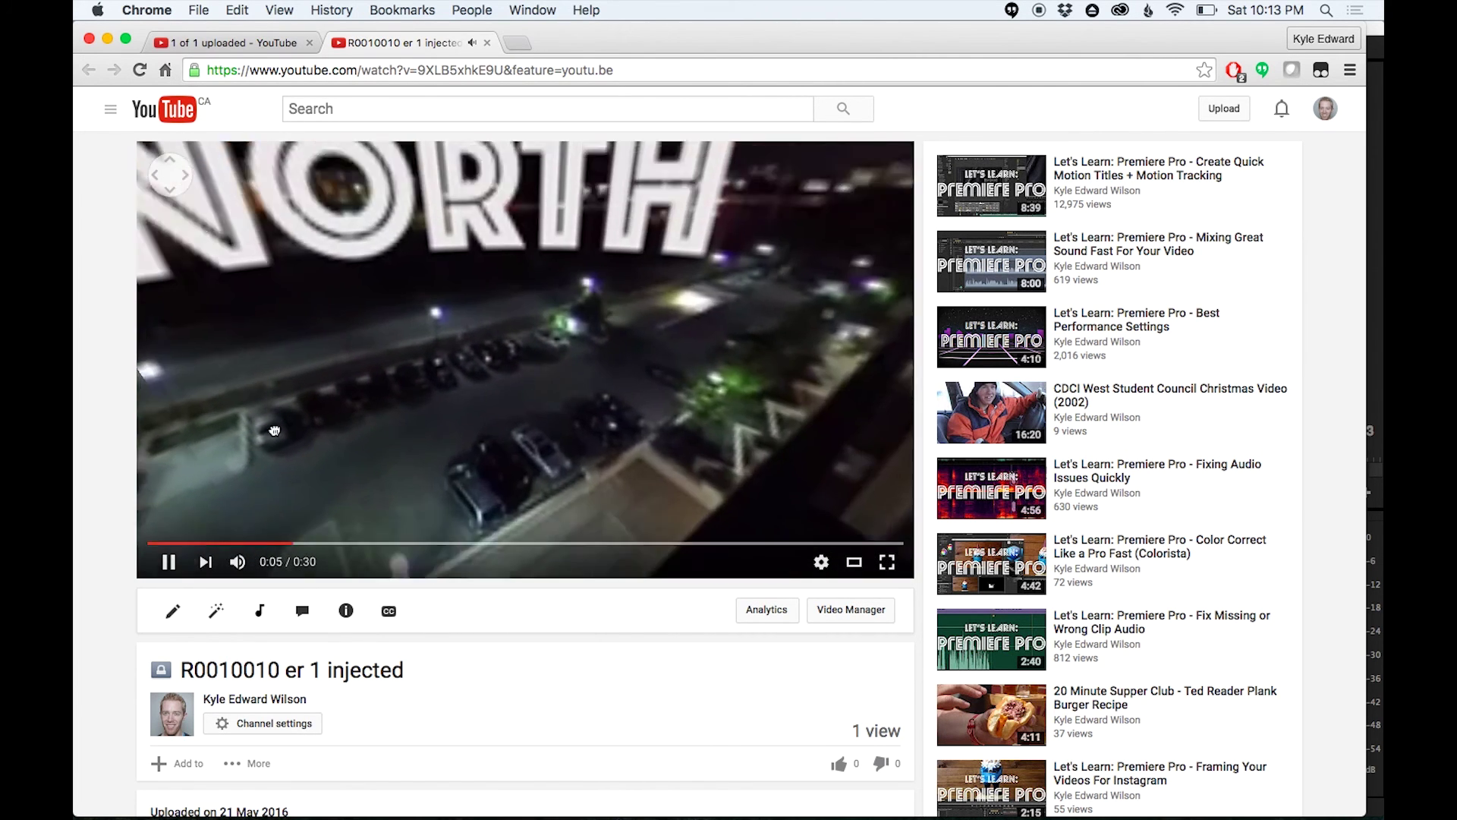
left_click_drag(571, 338, 723, 408)
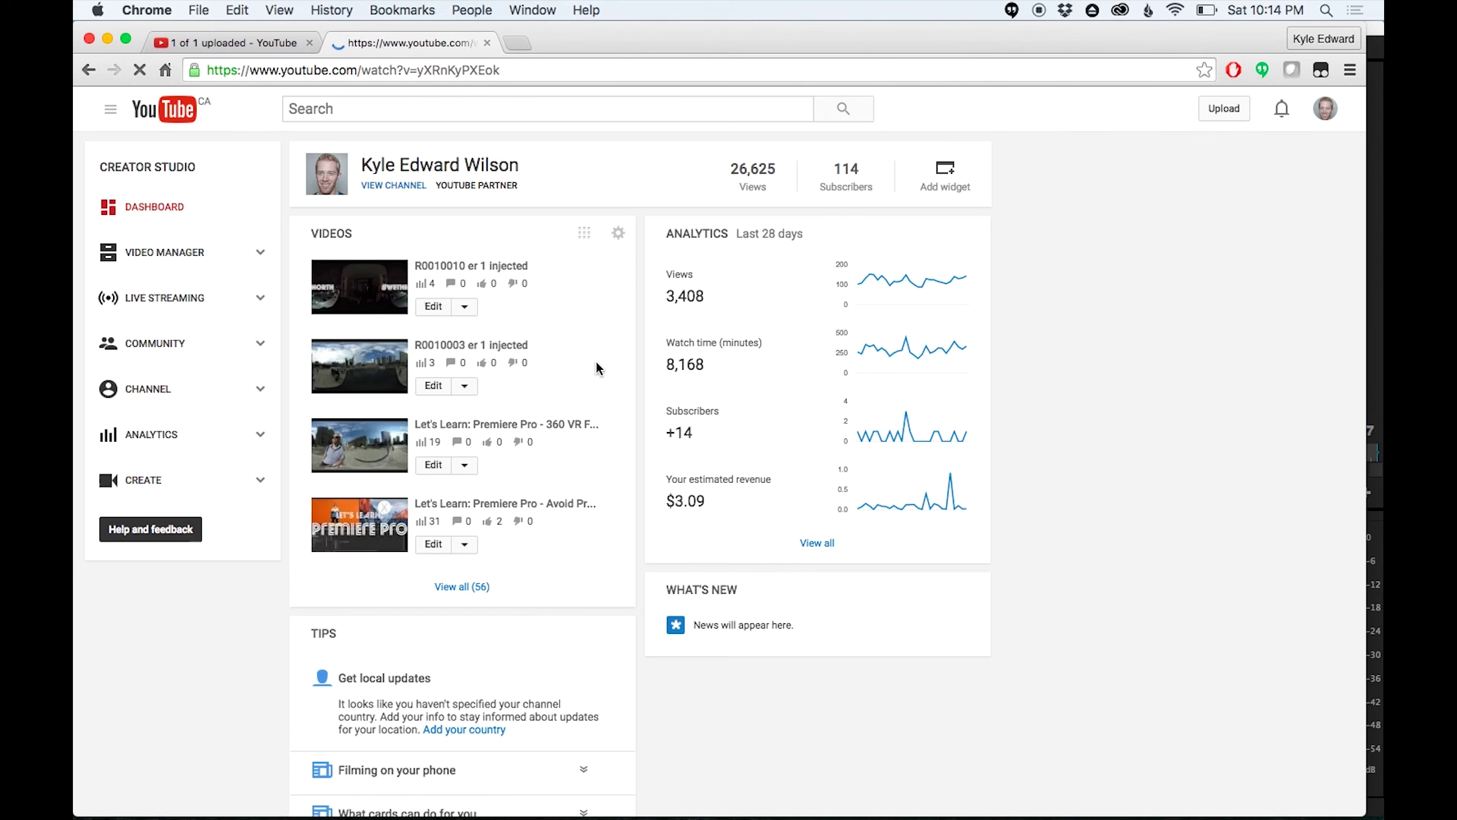
left_click(595, 363)
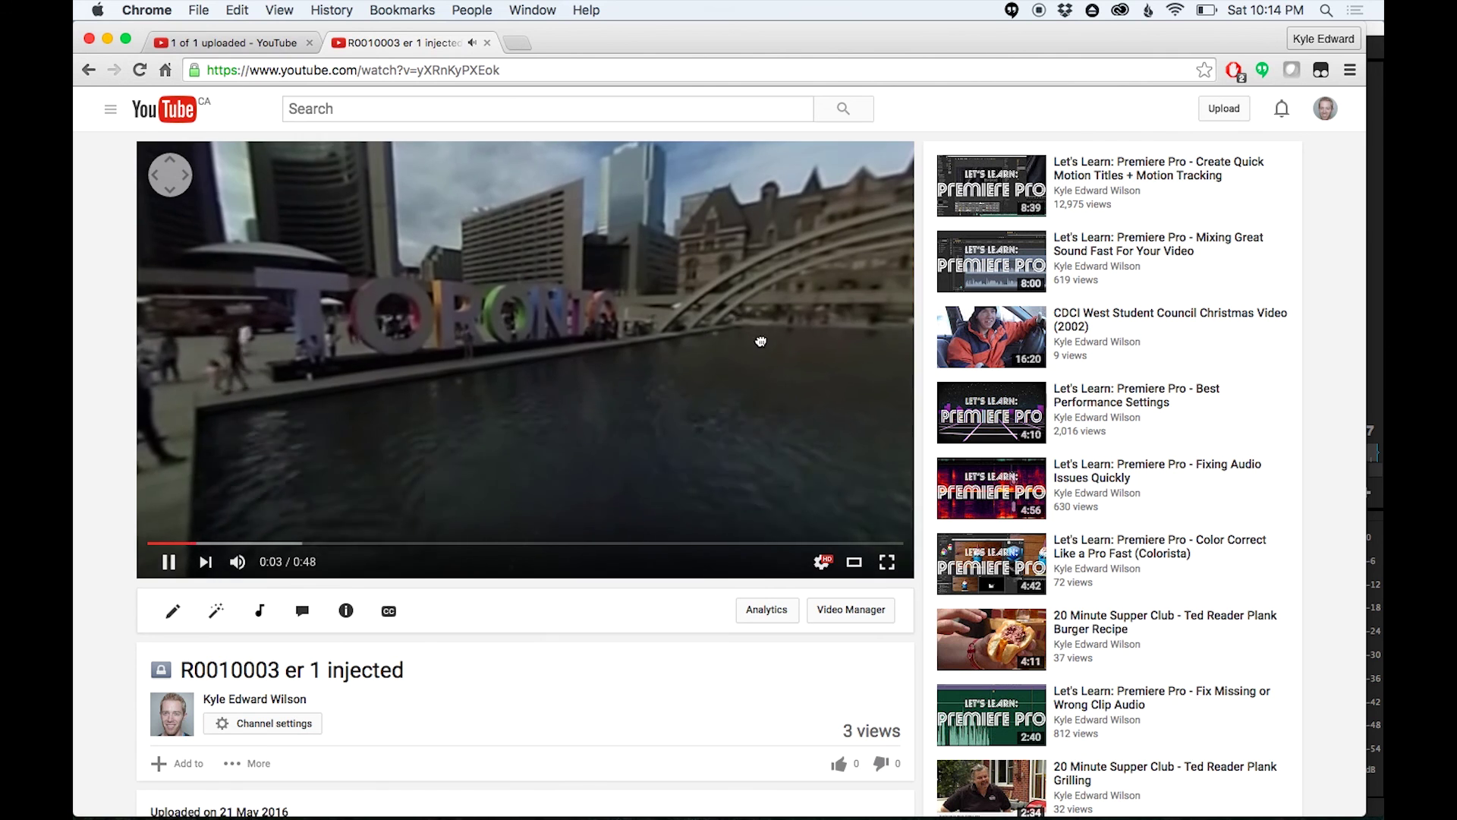
left_click_drag(869, 418, 399, 403)
left_click(169, 561)
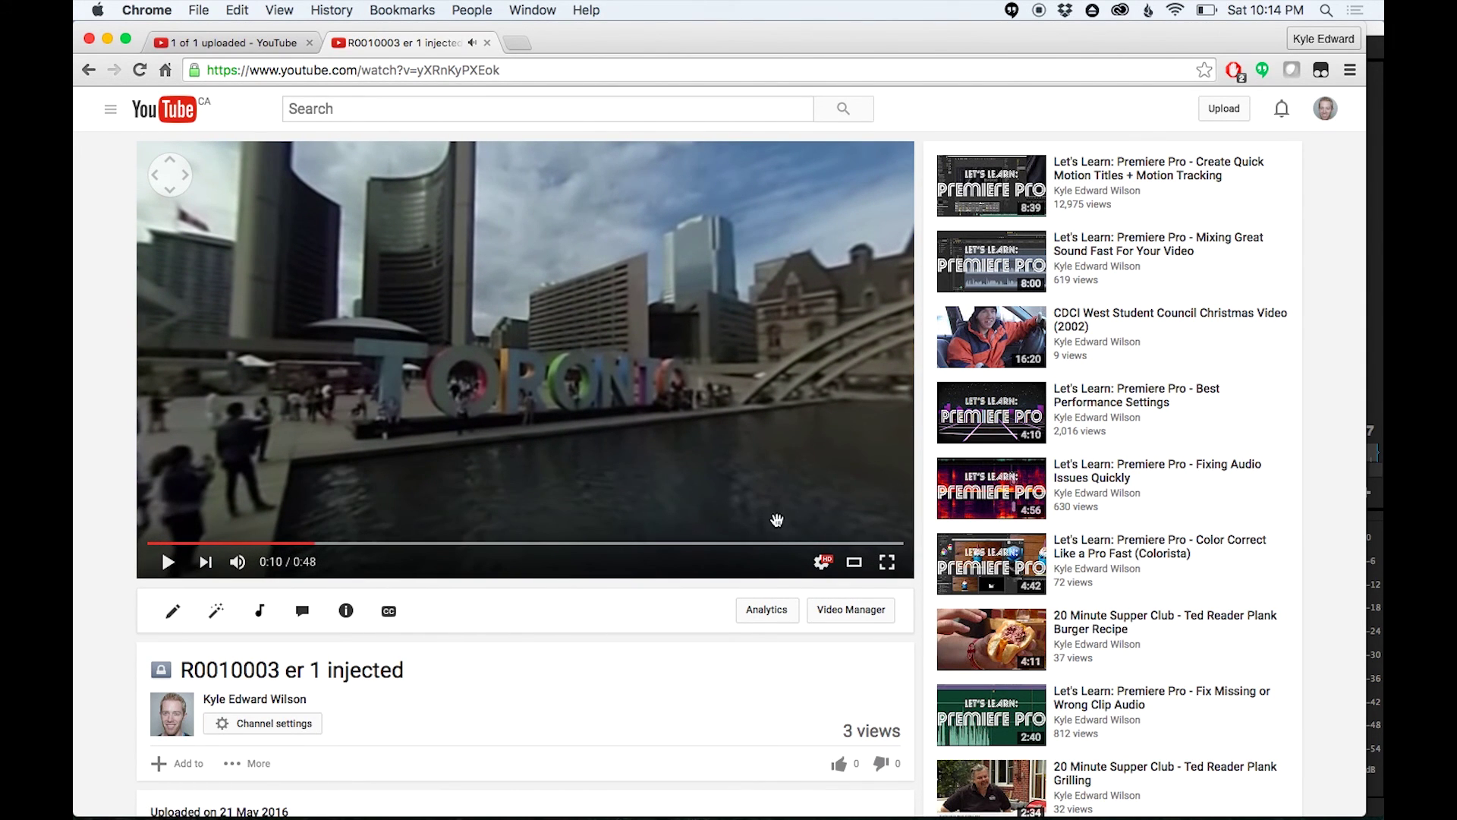
left_click(821, 564)
left_click(850, 510)
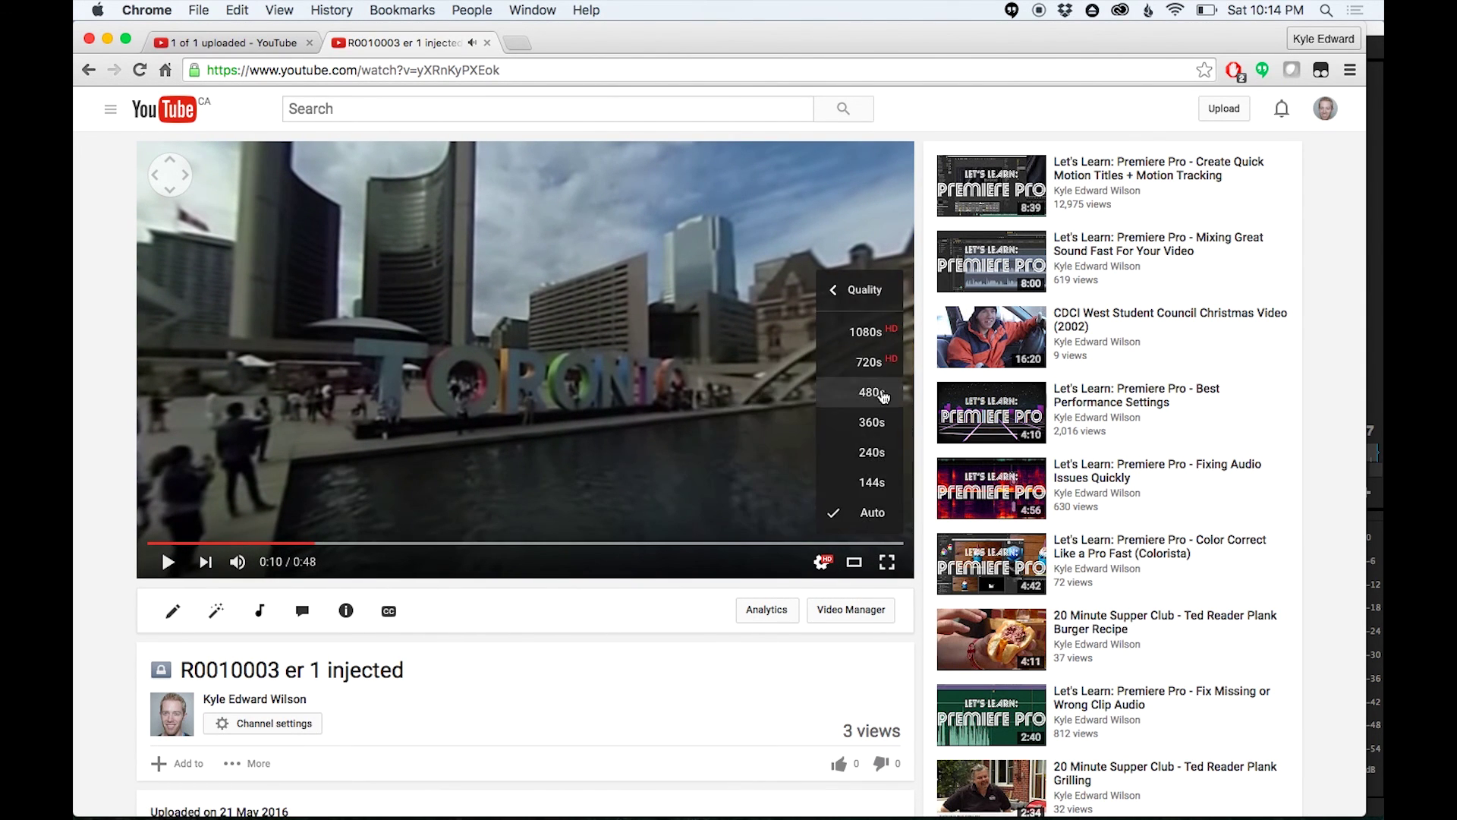
left_click(730, 671)
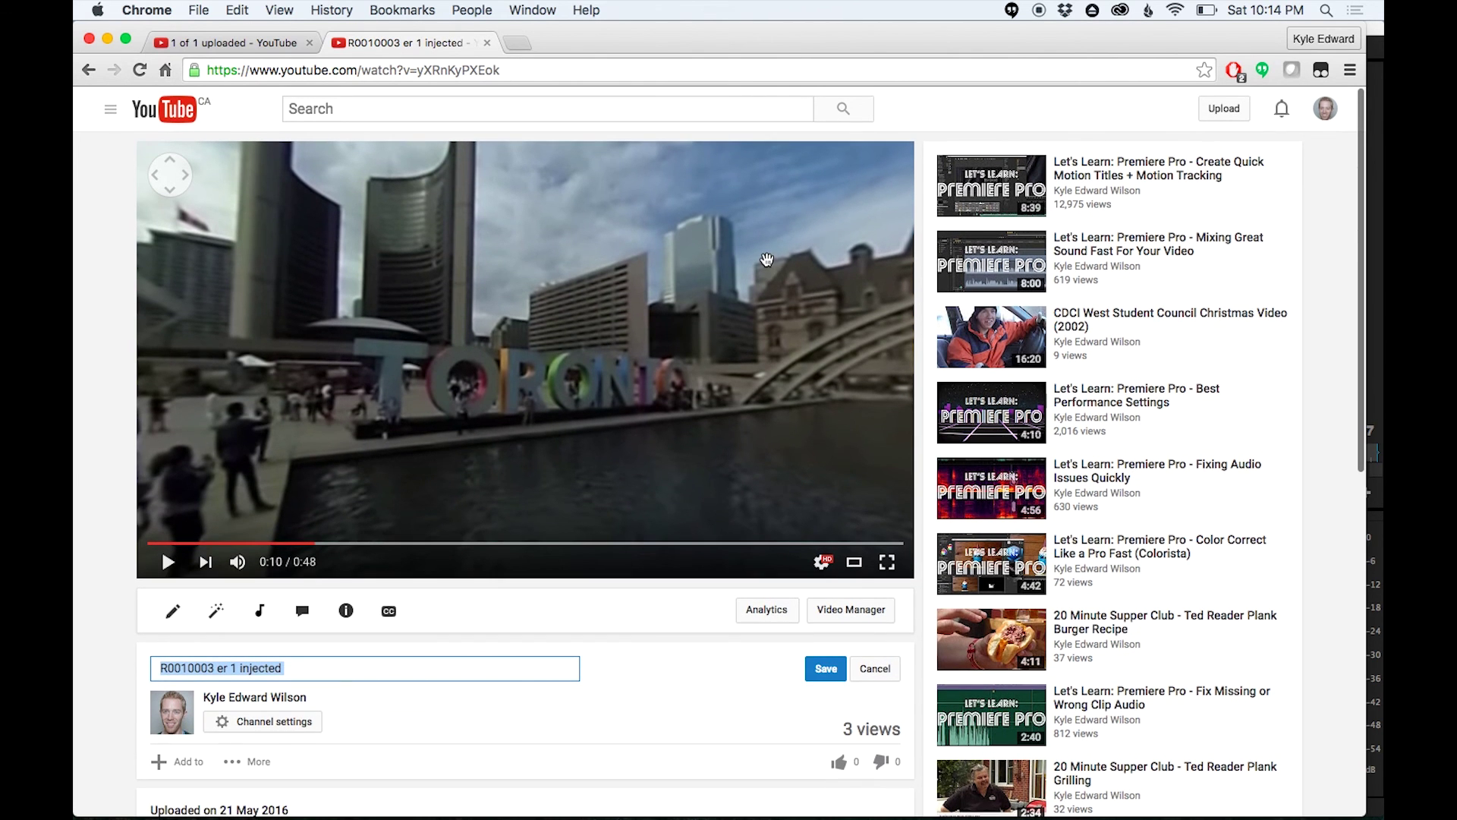
key("super+Tab")
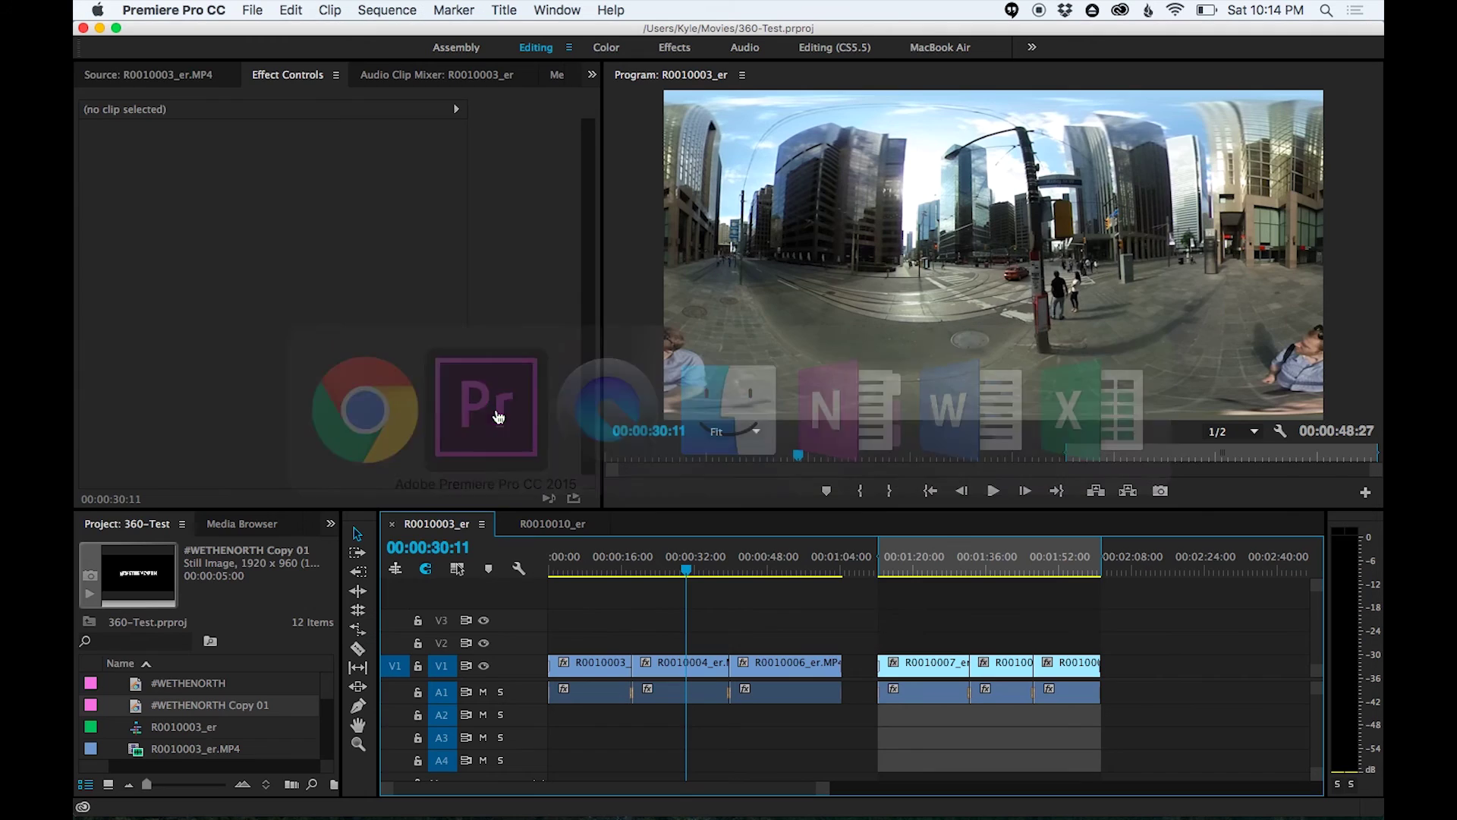
- Jump to 00:01:16:16 in the R0010003_er sequence to show the city-hall plaza frame
left_click(898, 565)
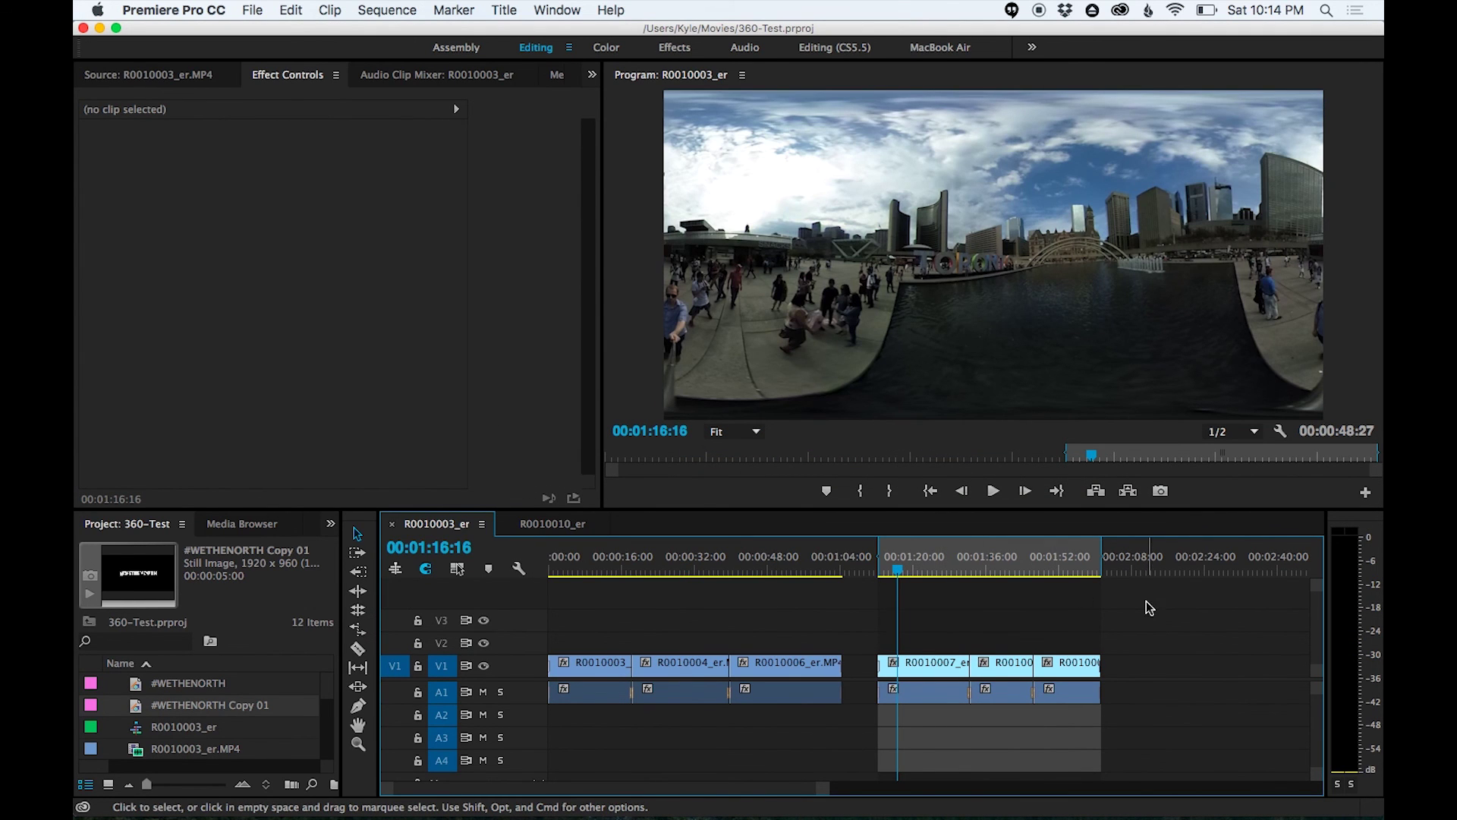